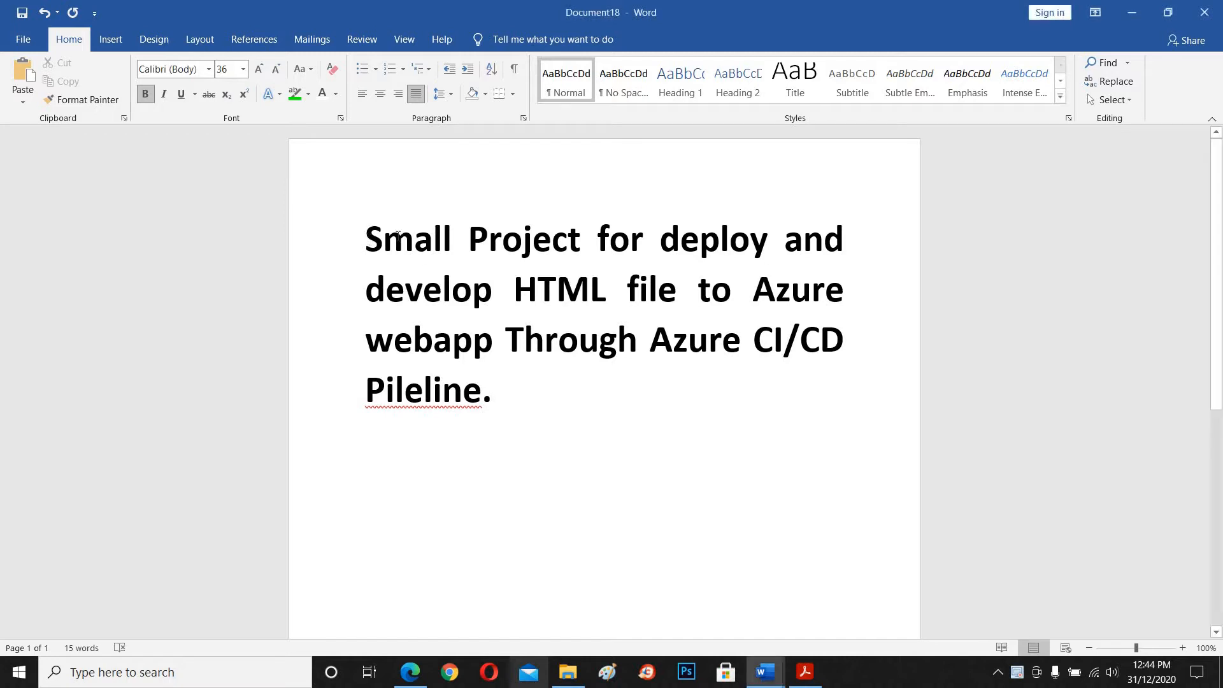
{"action": "key", "text": "ctrl+Home"}
{"action": "left_click_drag", "start_coordinate": [531, 255], "coordinate": [826, 384]}
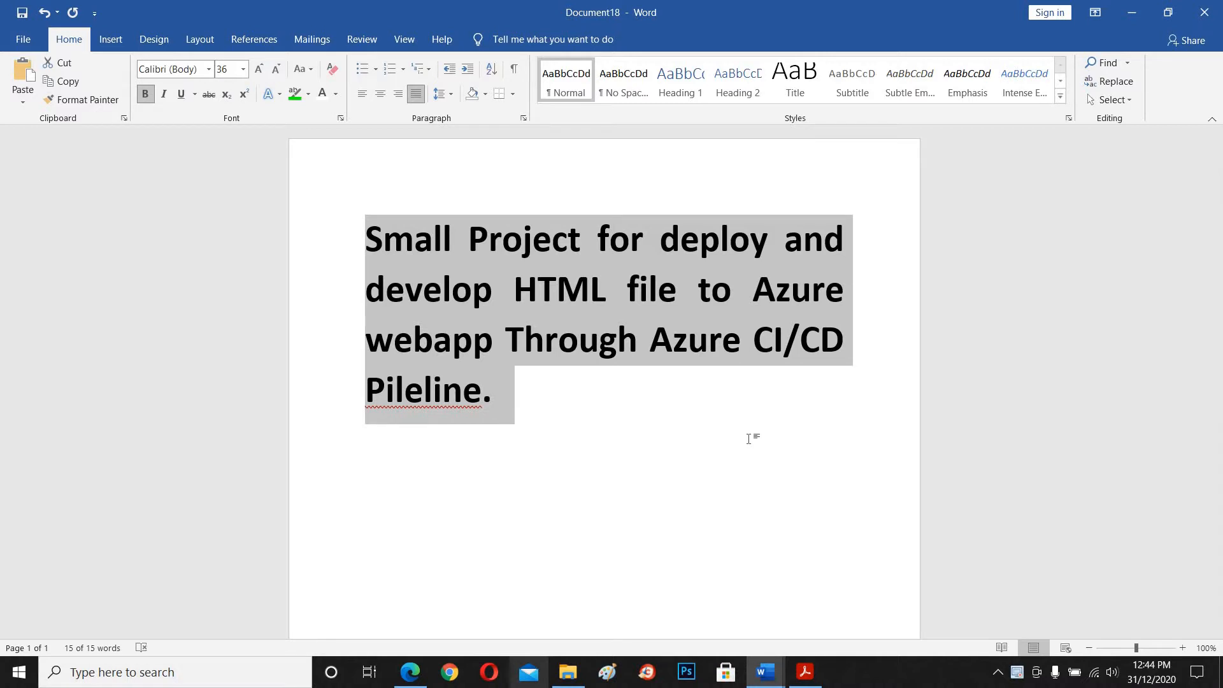
{"action": "left_click", "coordinate": [619, 407]}
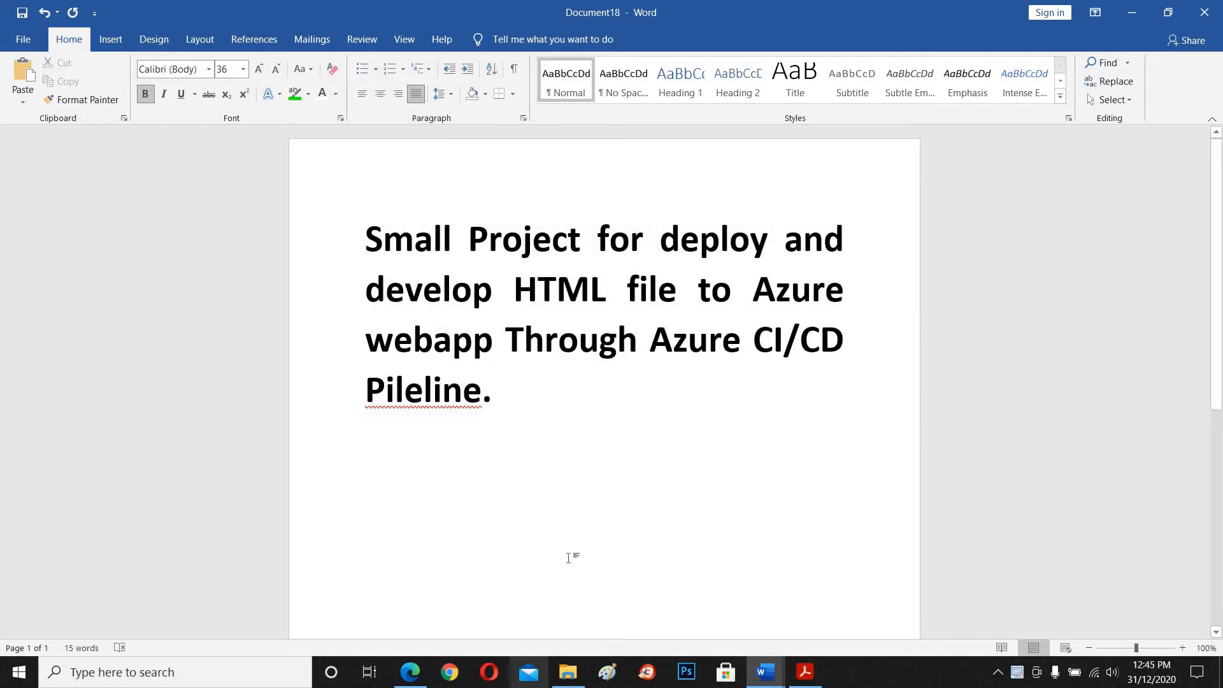
- Switch to File Explorer, create a new text document in the D: drive's Webapp folder and open it
{"action": "left_click", "coordinate": [568, 672]}
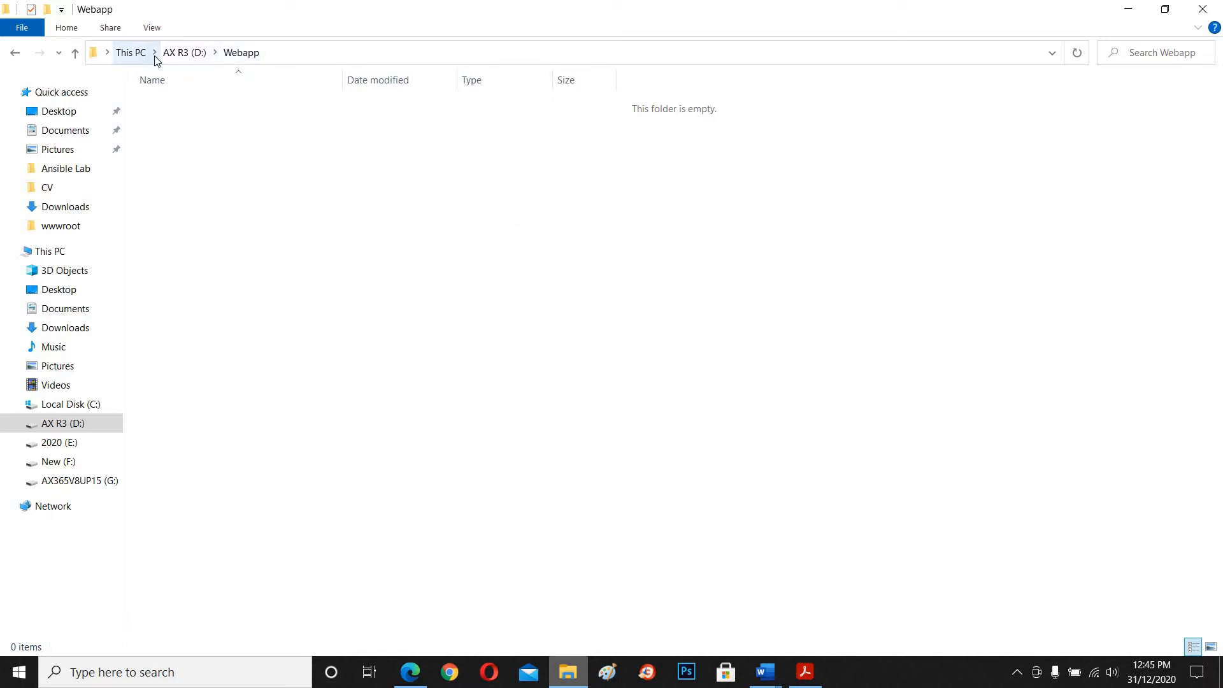
{"action": "right_click", "coordinate": [351, 234]}
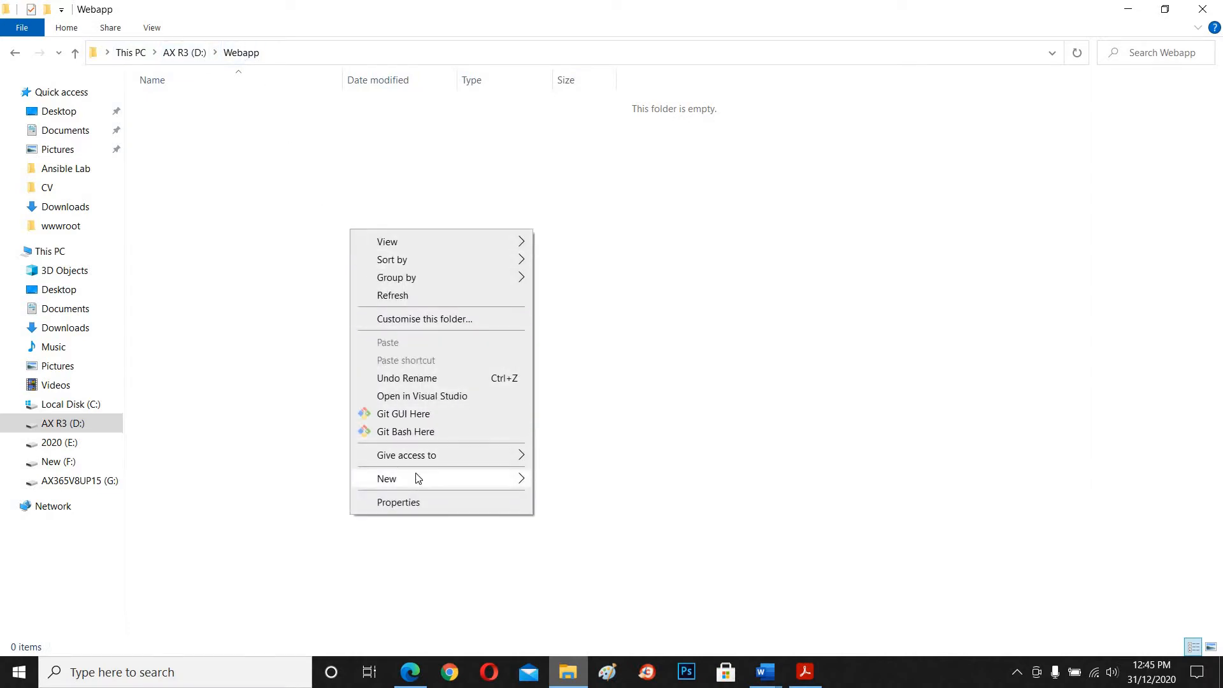
{"action": "mouse_move", "coordinate": [417, 478]}
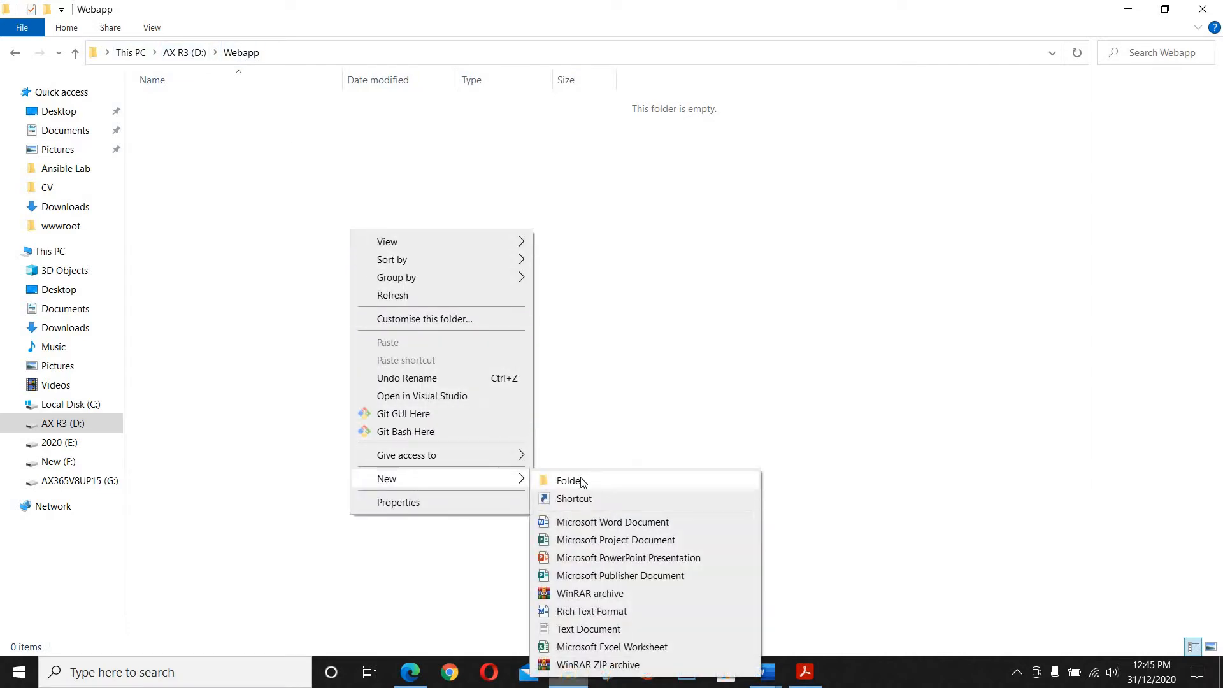
{"action": "left_click", "coordinate": [604, 631]}
{"action": "left_click", "coordinate": [301, 106]}
{"action": "double_click", "coordinate": [301, 106]}
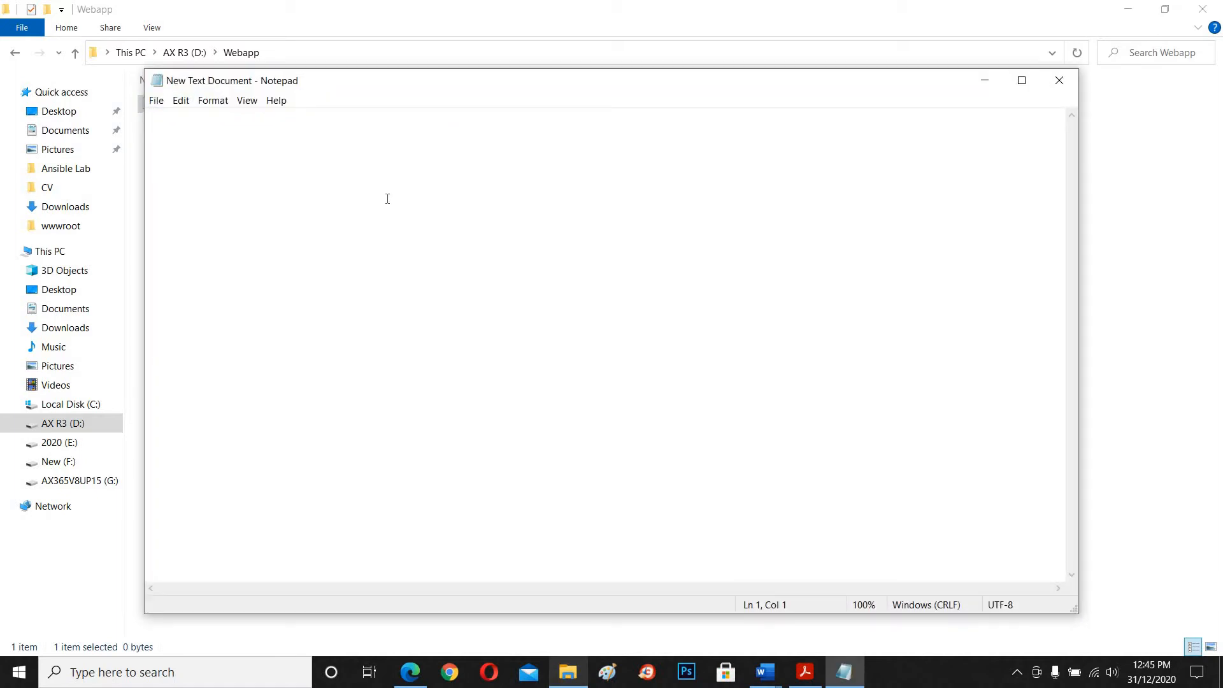
- Write "This is my 1st HTML application Through Azure CI/CD." in the empty document
{"action": "type", "text": "This is "}
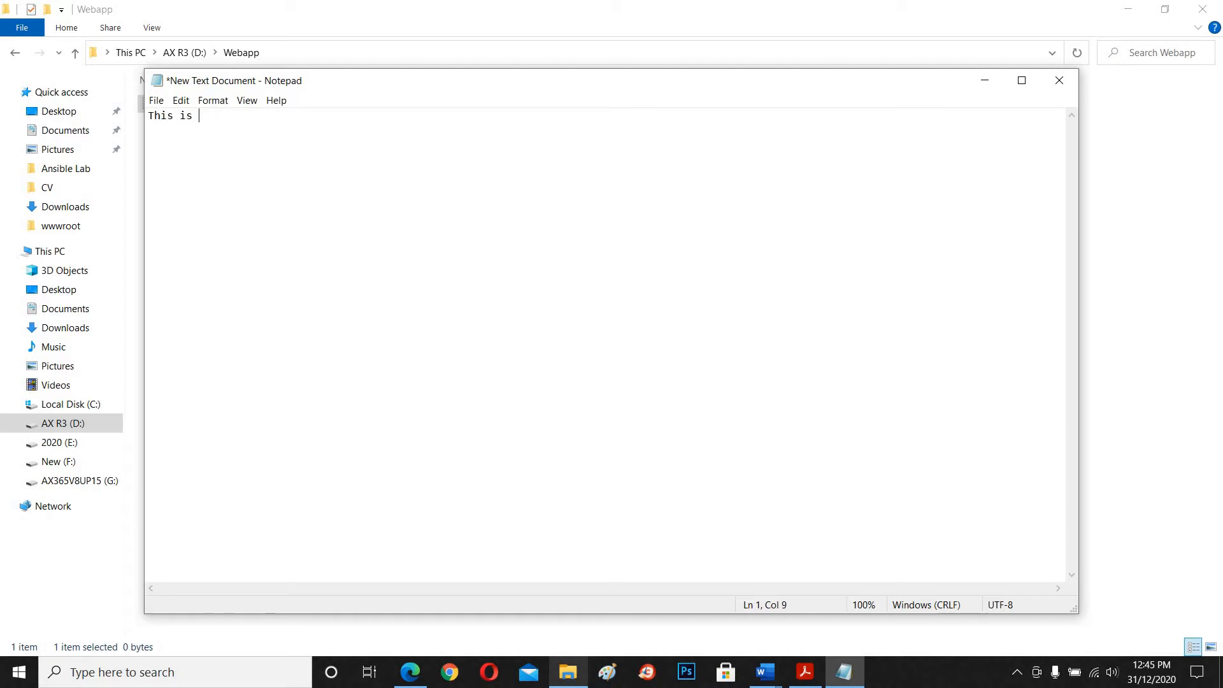
{"action": "type", "text": "my 1st HTML application"}
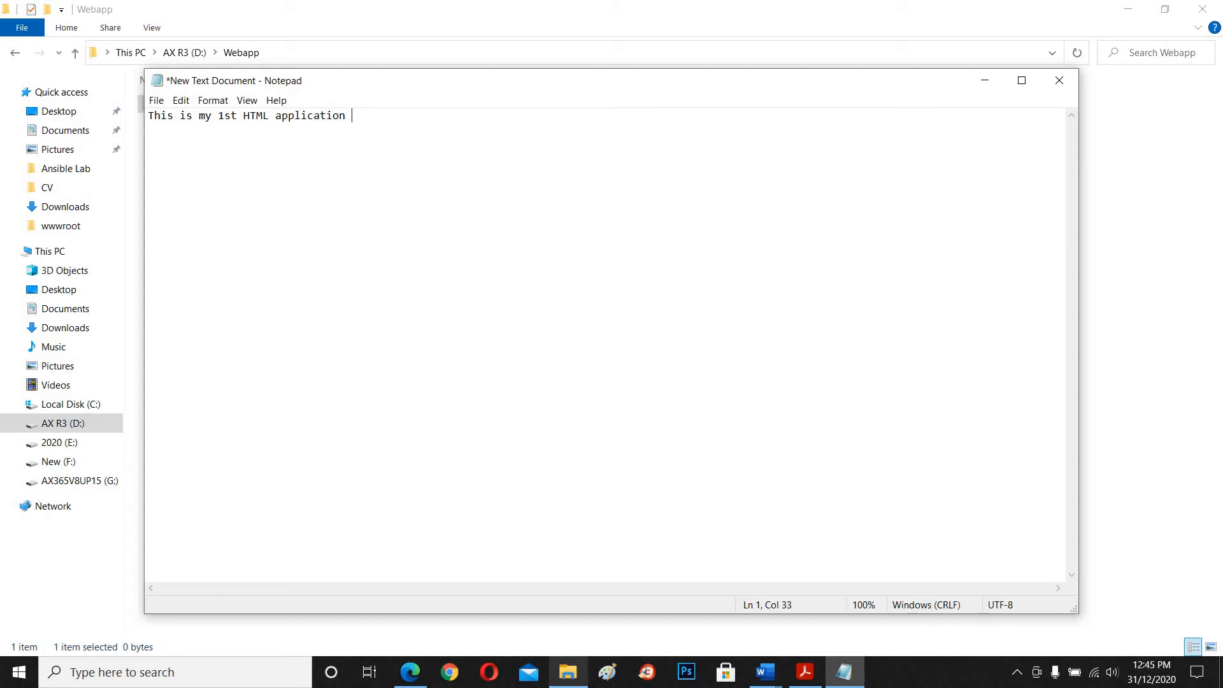
{"action": "type", "text": " Through Azure CI/CD."}
- Save the text as index.html in the Webapp folder and delete the leftover New Text Document
{"action": "left_click", "coordinate": [156, 100]}
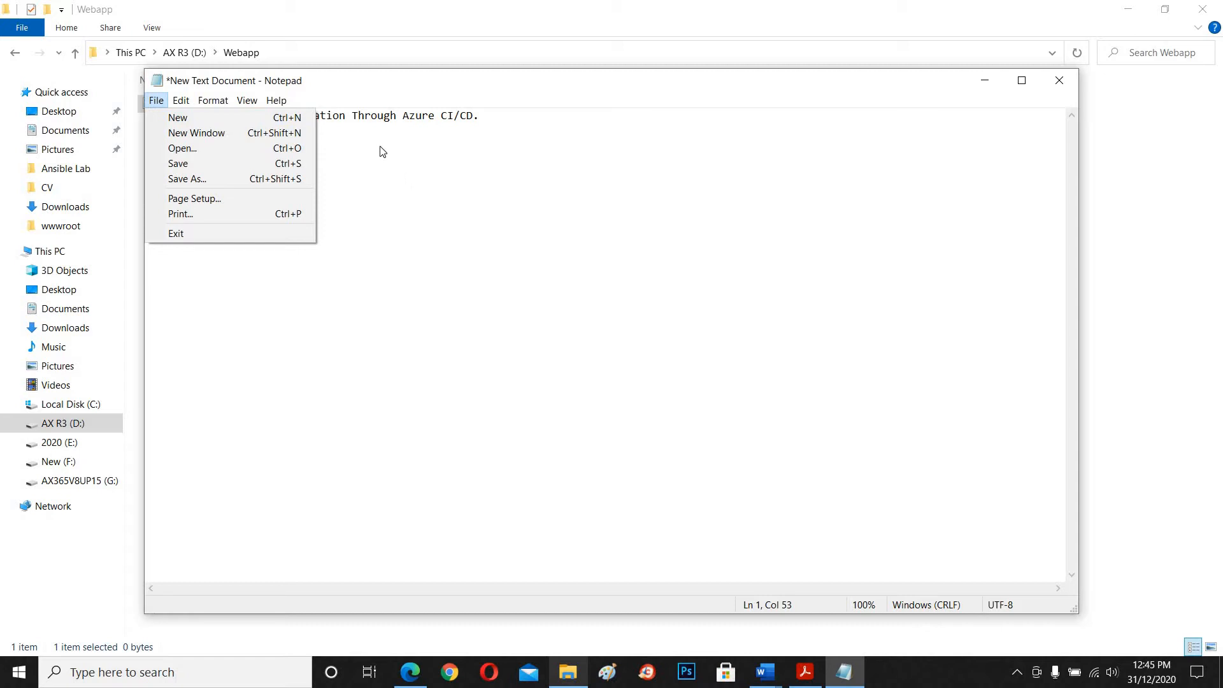
{"action": "left_click", "coordinate": [188, 179]}
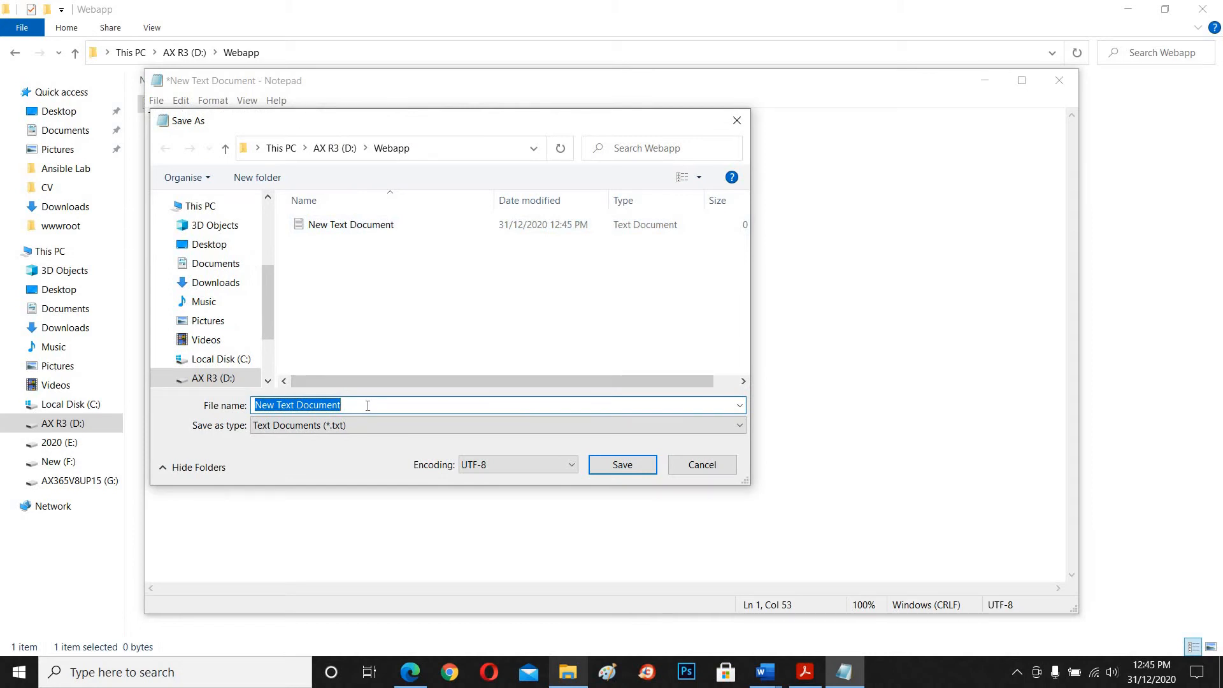
{"action": "type", "text": "index"}
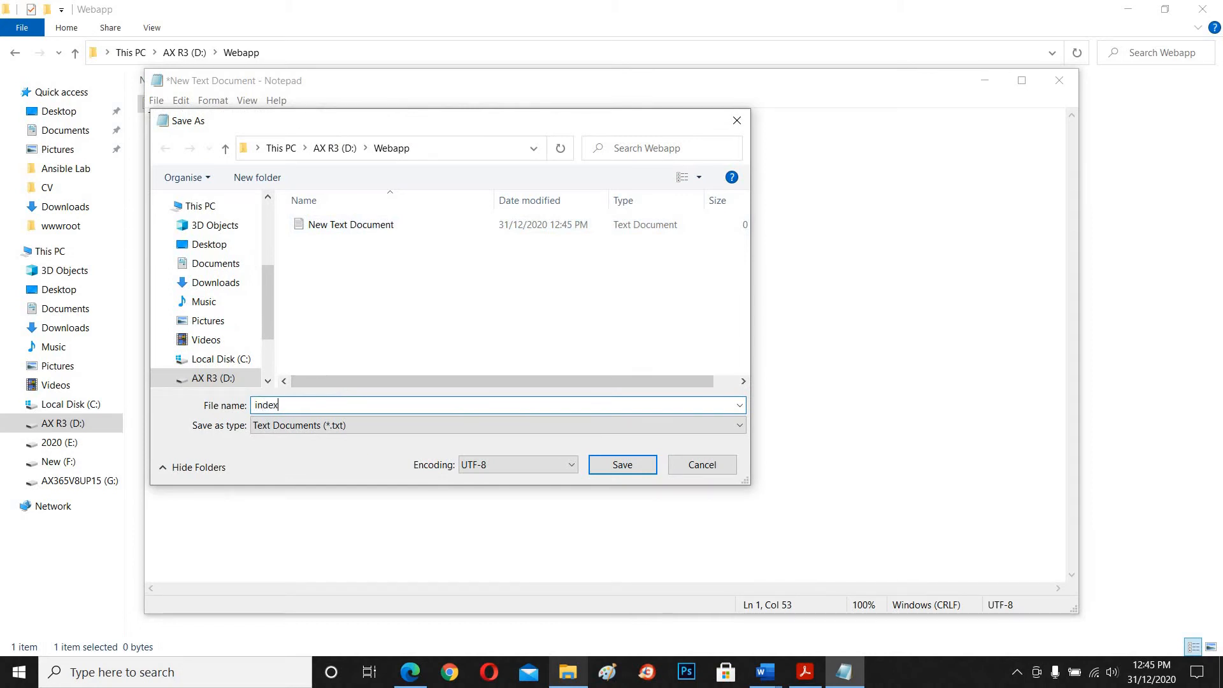
{"action": "type", "text": ".html"}
{"action": "left_click", "coordinate": [620, 465]}
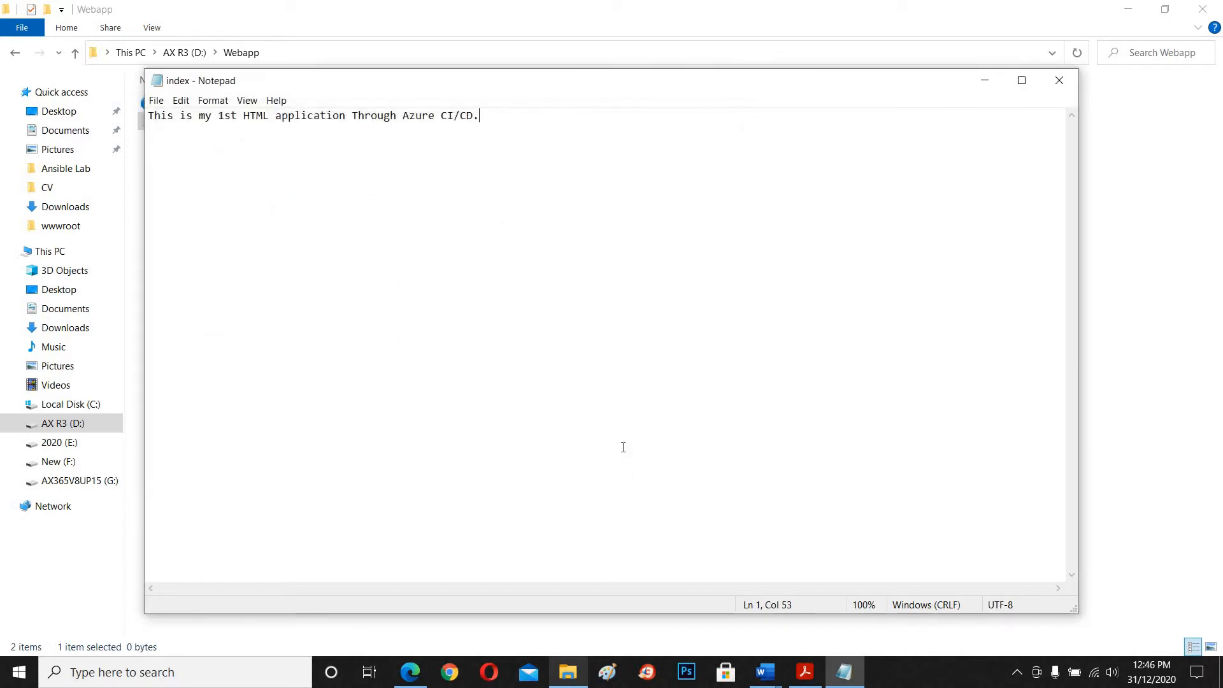
{"action": "left_click", "coordinate": [1059, 80]}
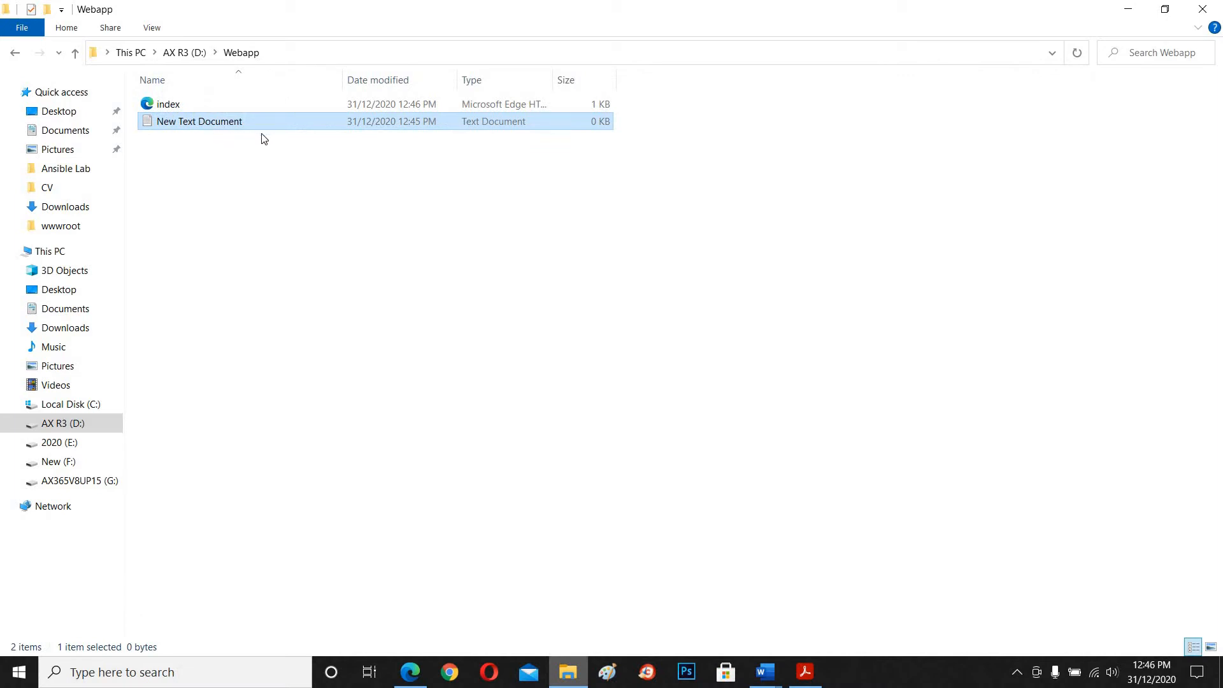
{"action": "key", "text": "Delete"}
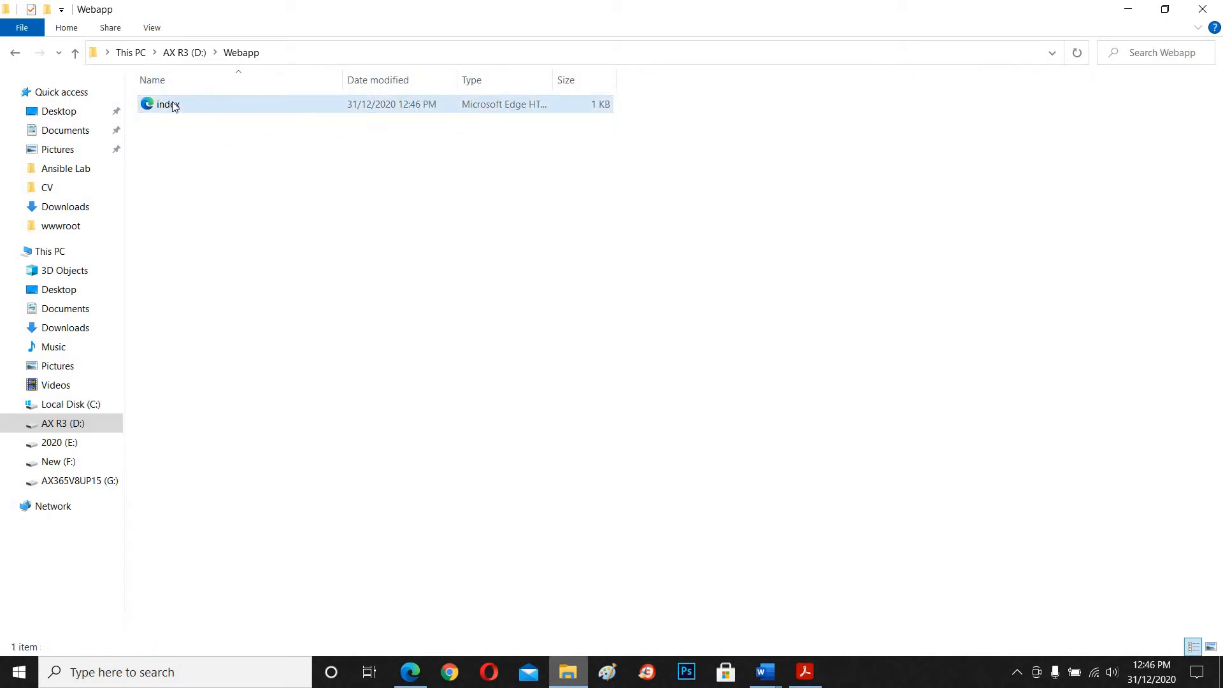
- Preview the index.html page in the browser, close its tab and return to the Azure portal
{"action": "double_click", "coordinate": [172, 107]}
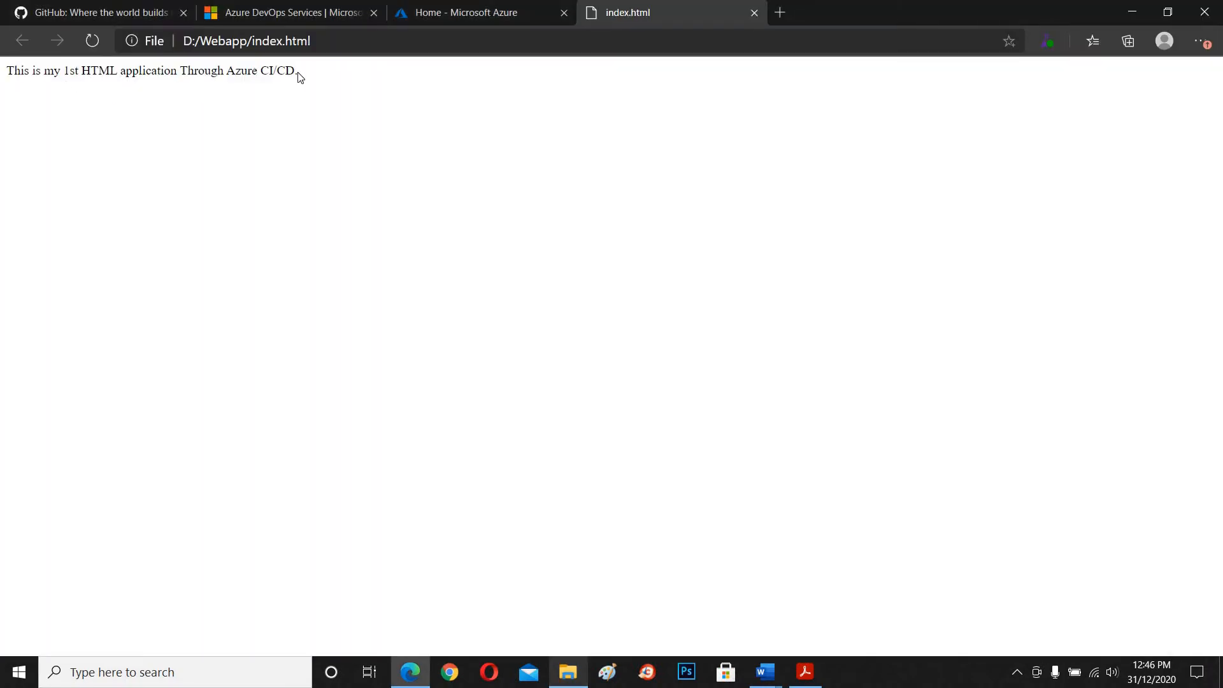
{"action": "left_click", "coordinate": [754, 13]}
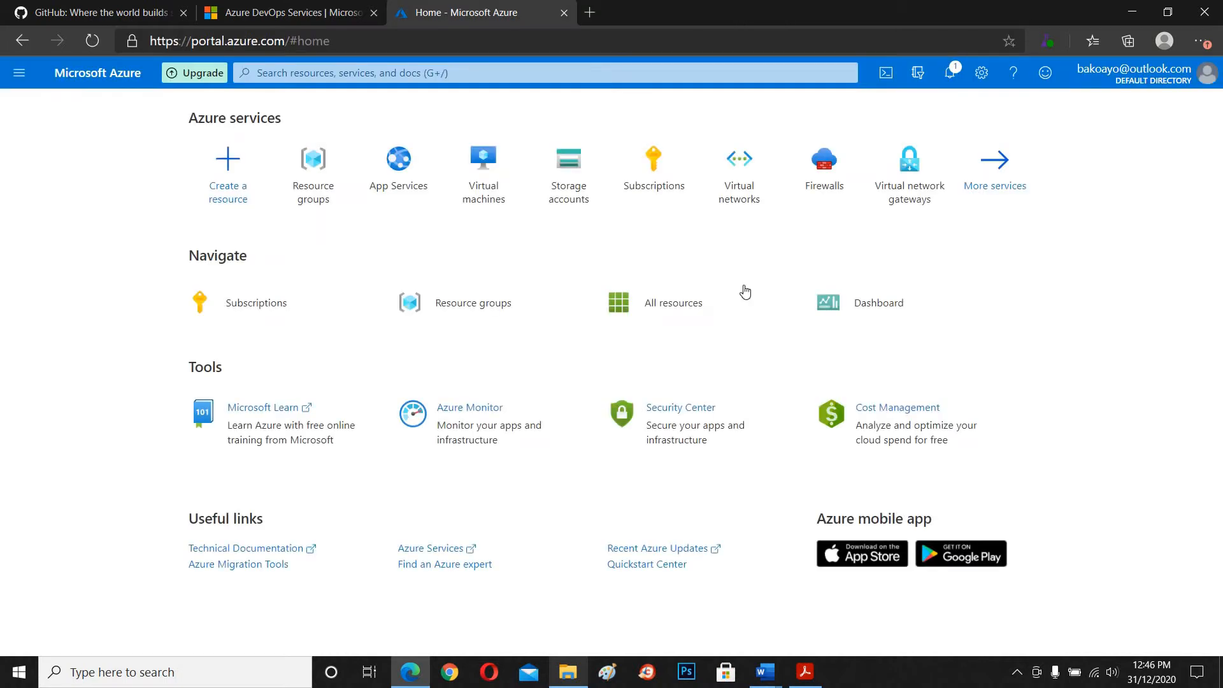
{"action": "left_click", "coordinate": [571, 684]}
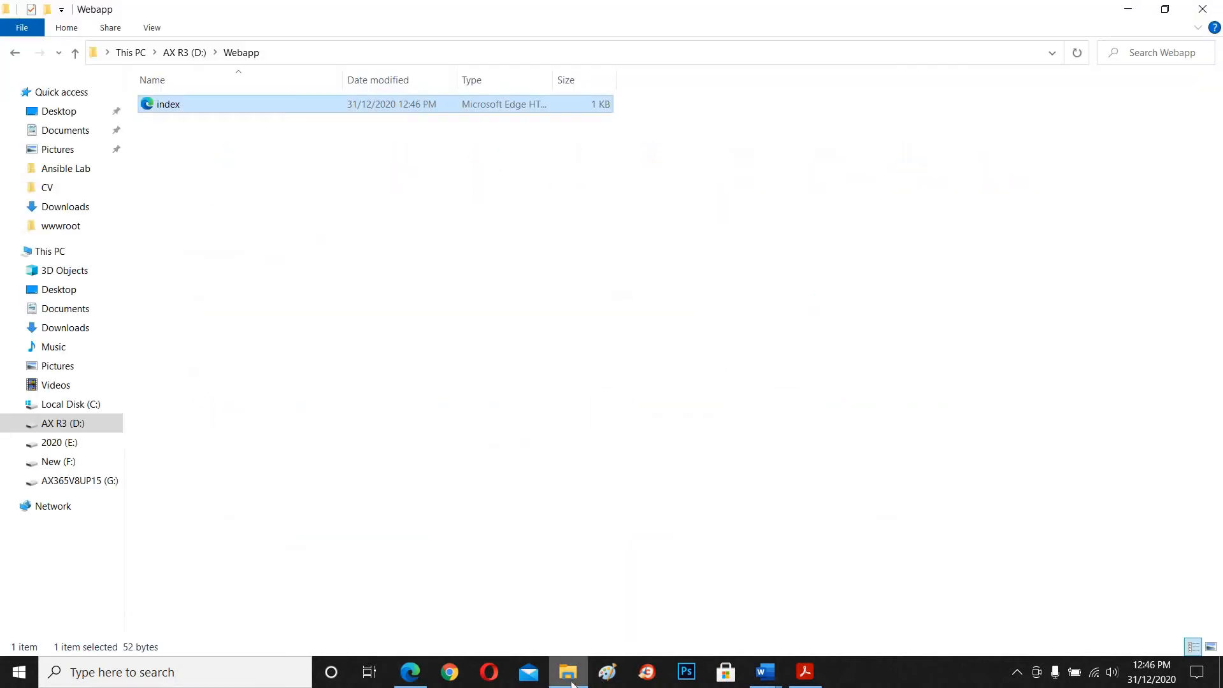
{"action": "left_click", "coordinate": [571, 683]}
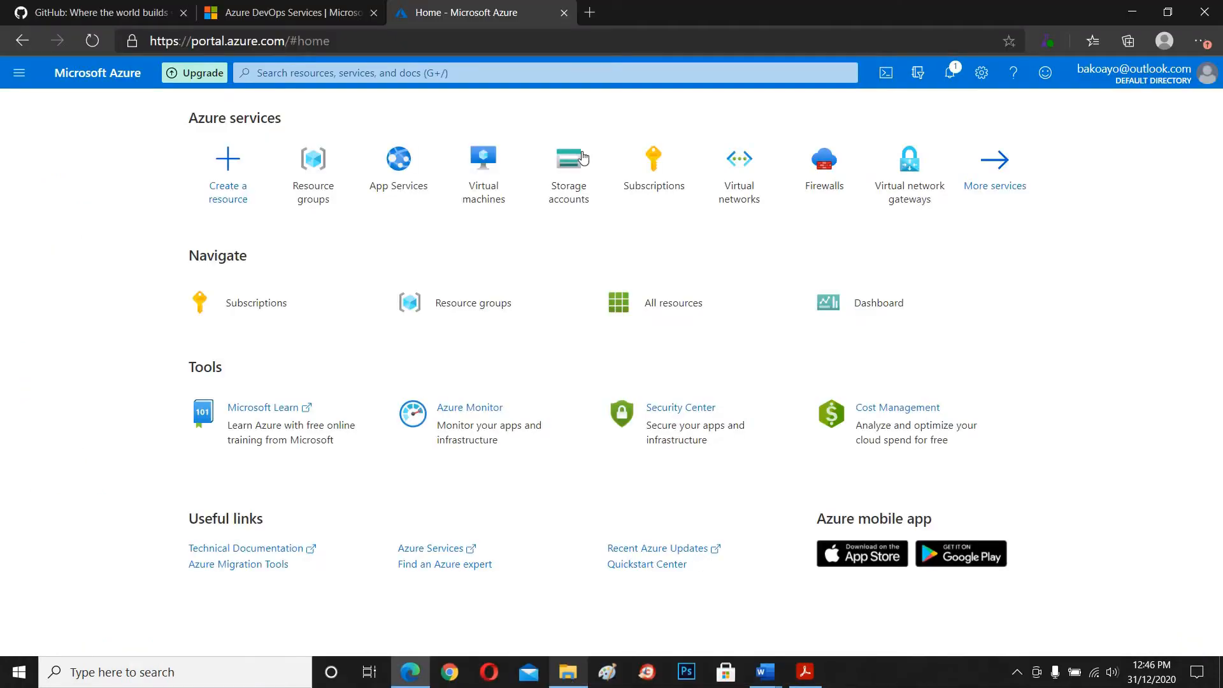
- Open App Services in the Azure portal and start creating a new web app
{"action": "mouse_move", "coordinate": [398, 191]}
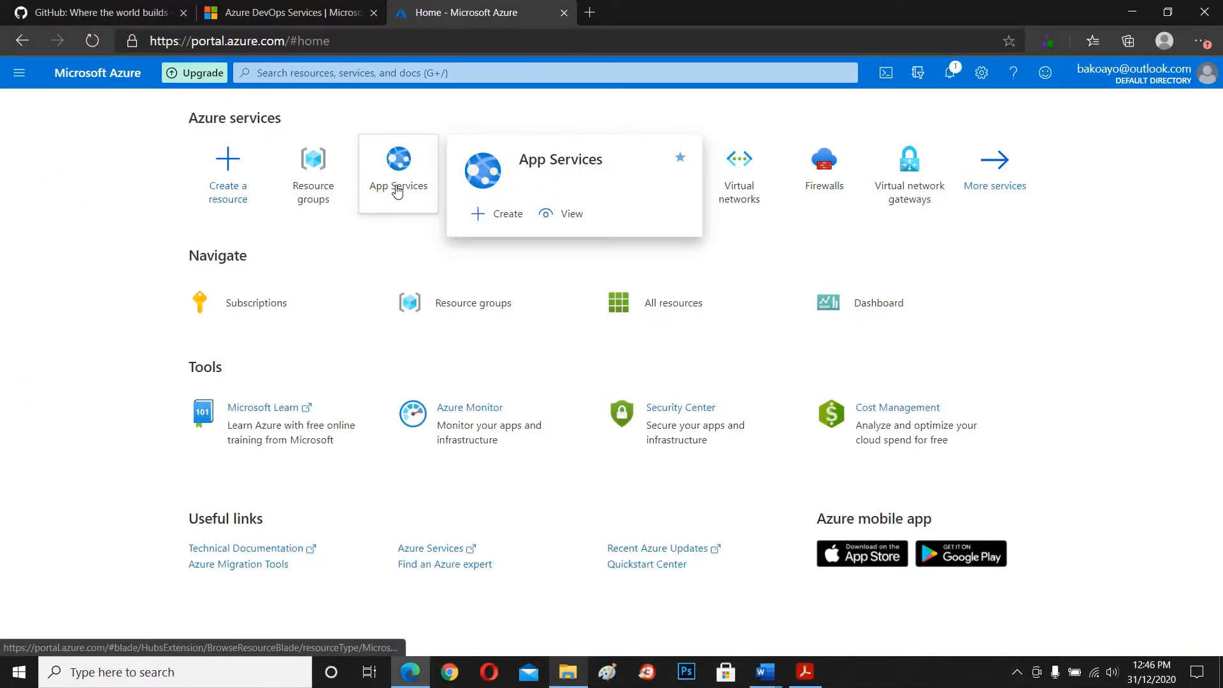
{"action": "left_click", "coordinate": [396, 189]}
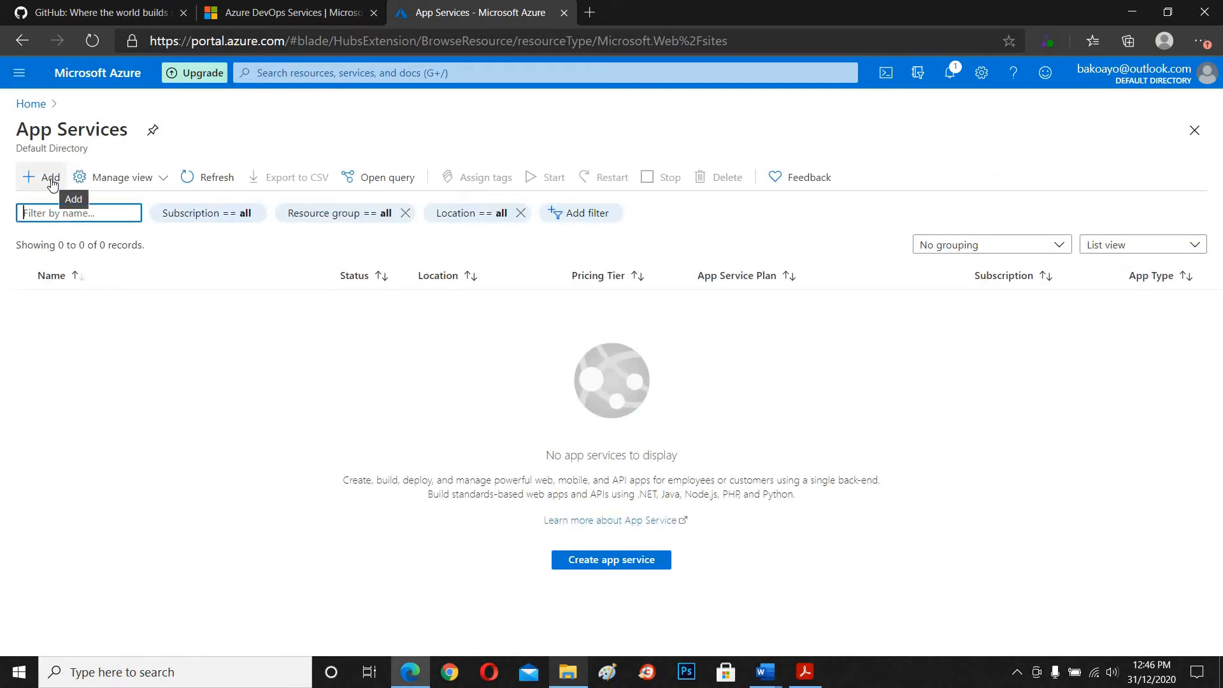
{"action": "left_click", "coordinate": [51, 180]}
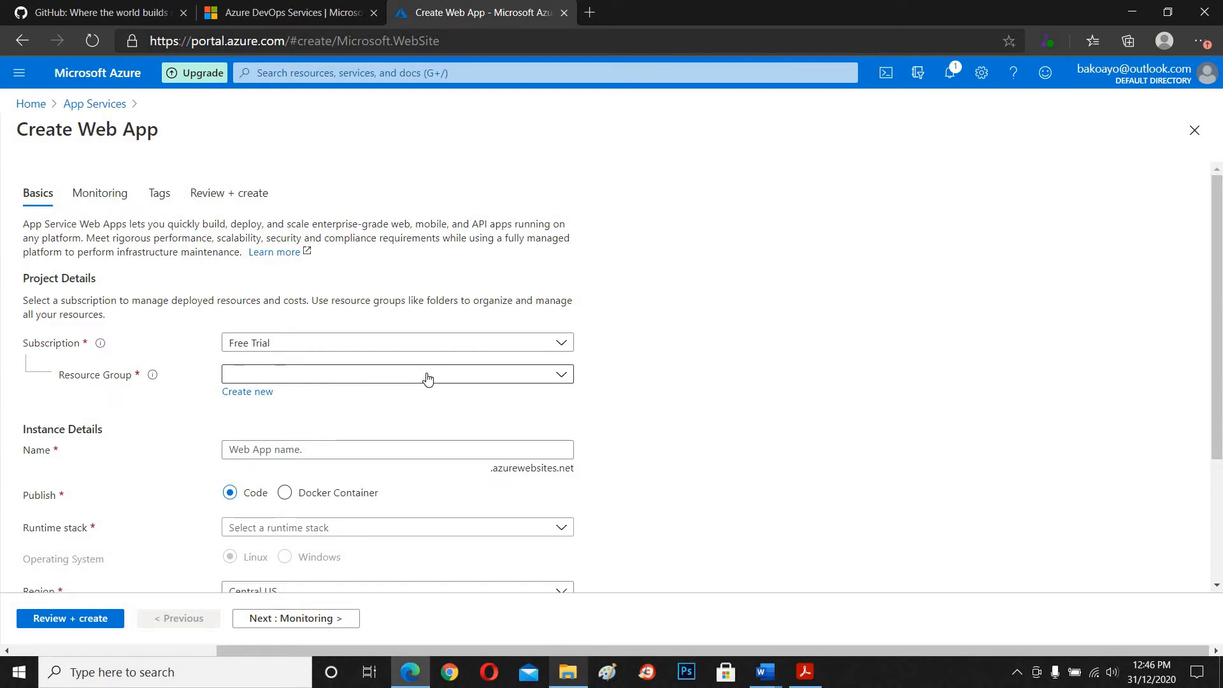
- Create a new resource group named SampleDevOps for the web app
{"action": "left_click", "coordinate": [367, 380]}
{"action": "left_click", "coordinate": [354, 381]}
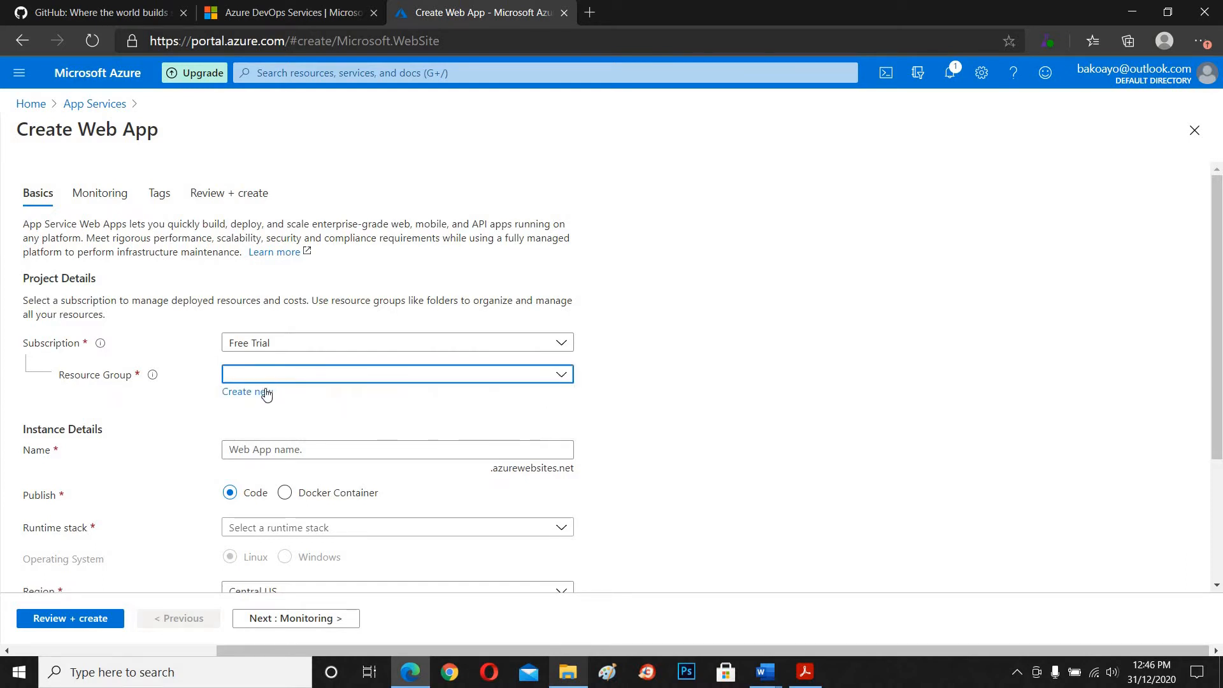
{"action": "left_click", "coordinate": [262, 393]}
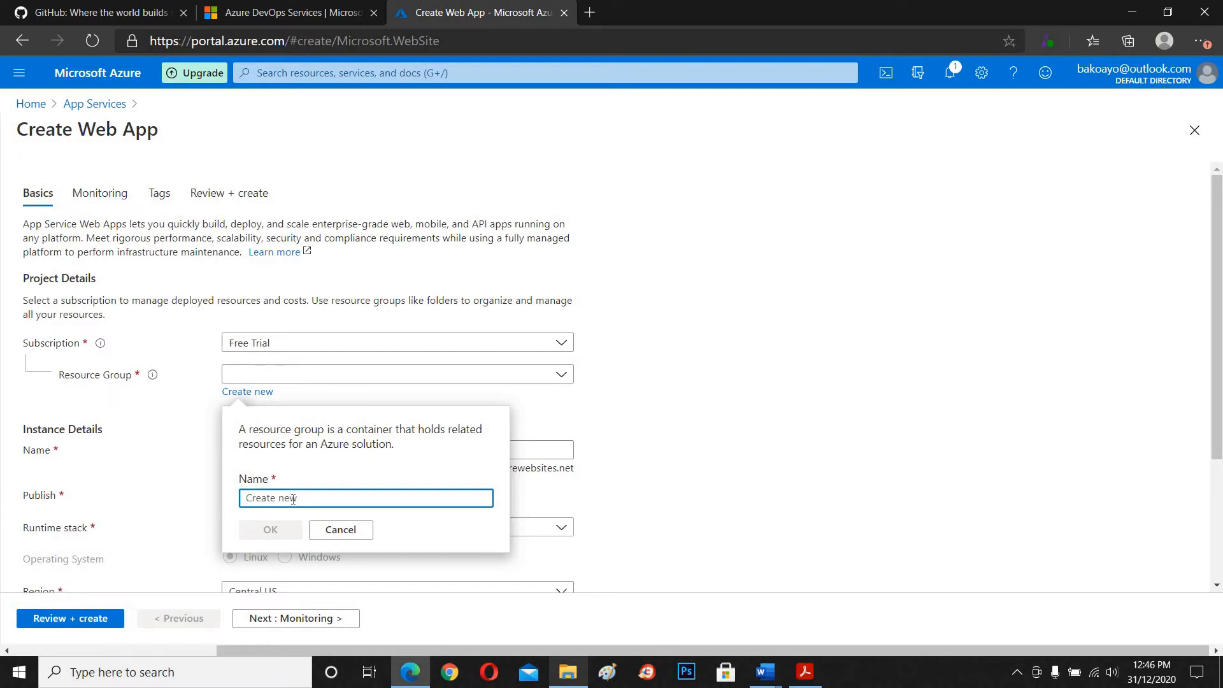
{"action": "type", "text": "A"}
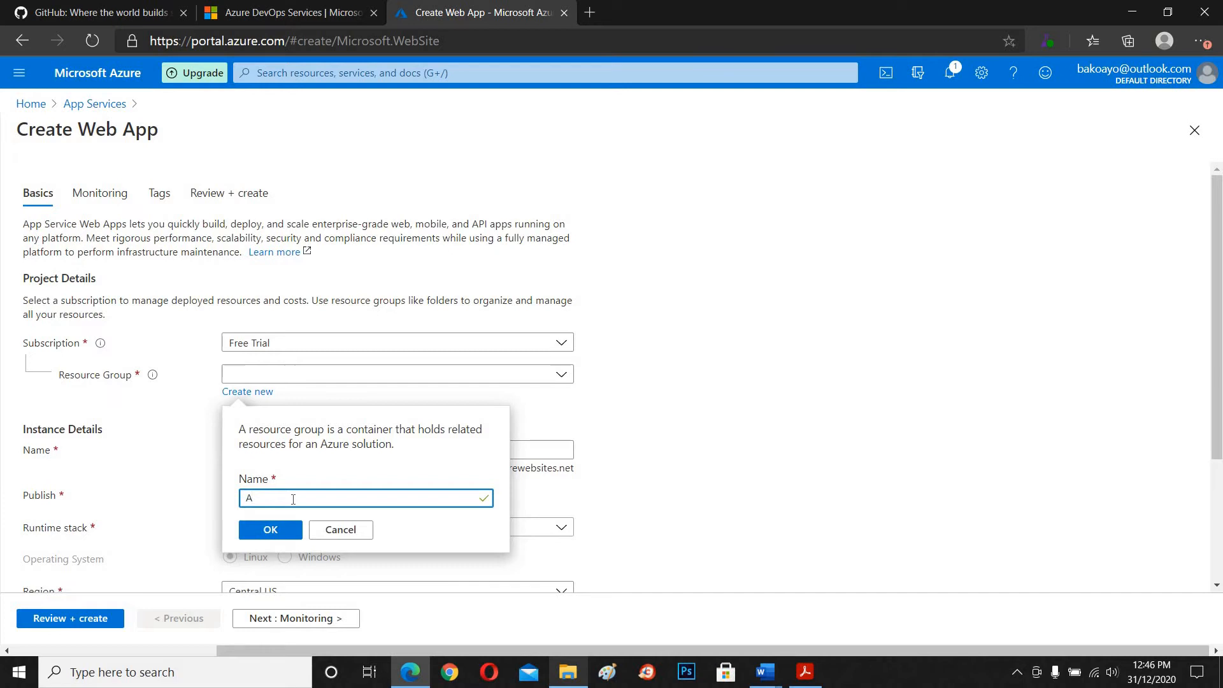
{"action": "key", "text": "BackSpace"}
{"action": "type", "text": "Sample"}
{"action": "key", "text": "BackSpace"}
{"action": "type", "text": "DevOps"}
{"action": "left_click", "coordinate": [281, 530]}
- Try AzureDevOps as the web app name and clear the entry
{"action": "left_click", "coordinate": [318, 449]}
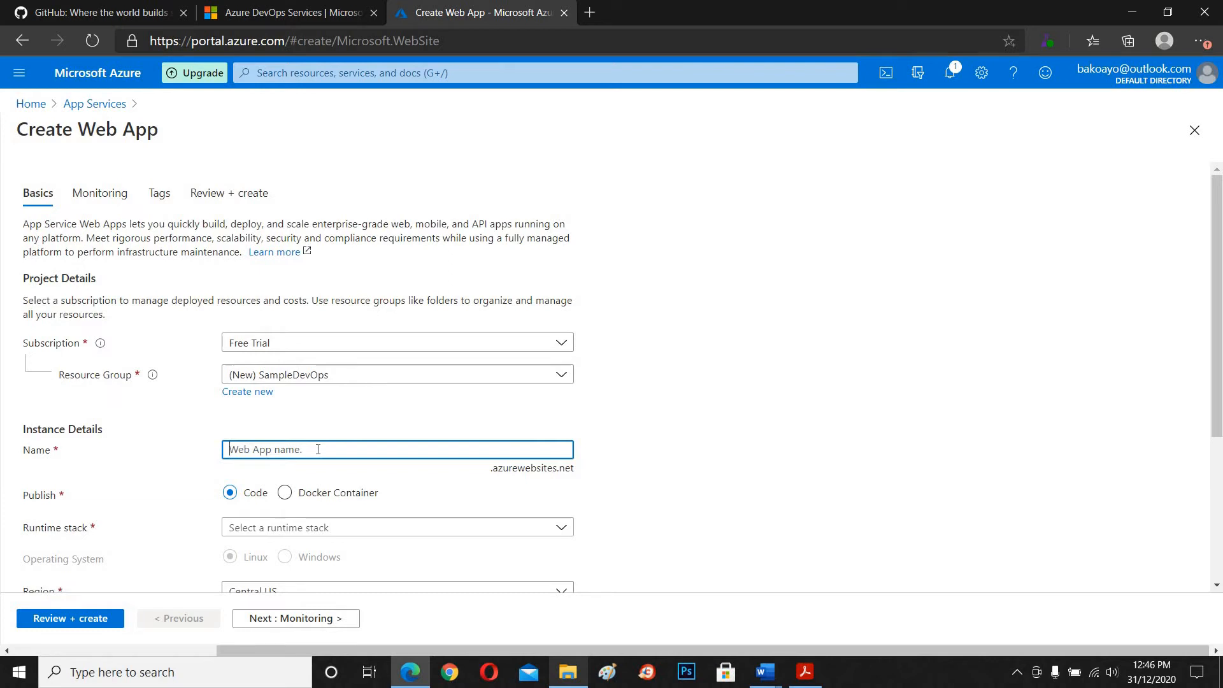
{"action": "type", "text": "AzureDev"}
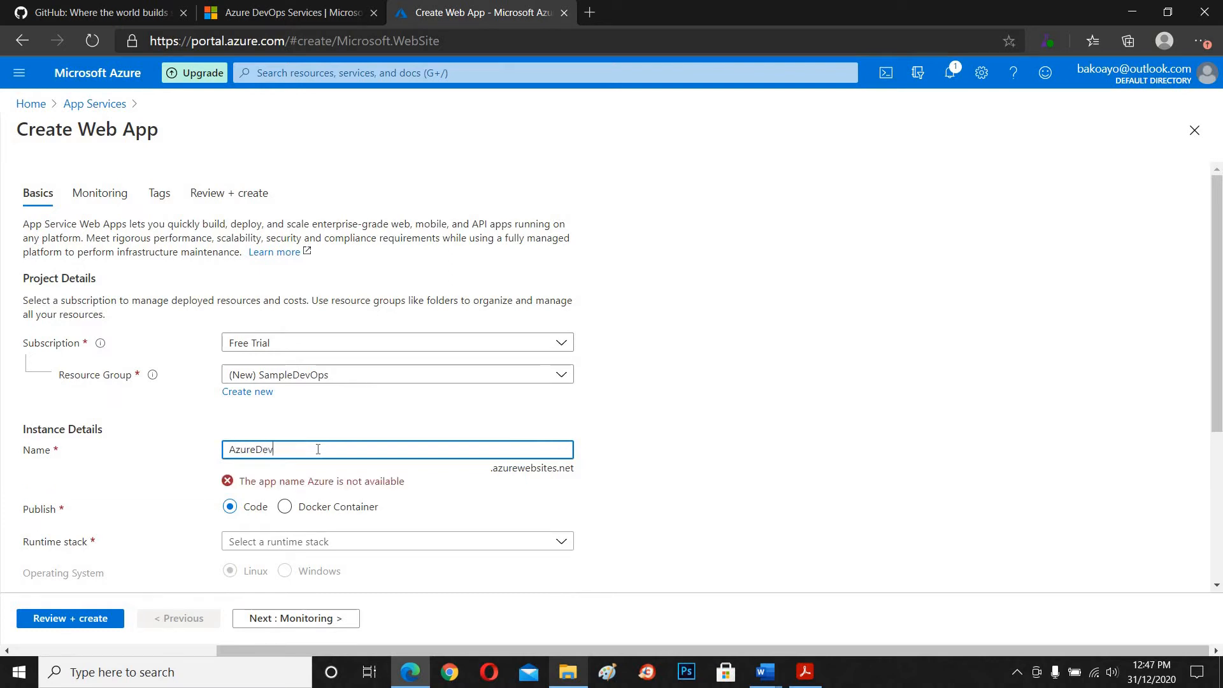
{"action": "type", "text": "Ops"}
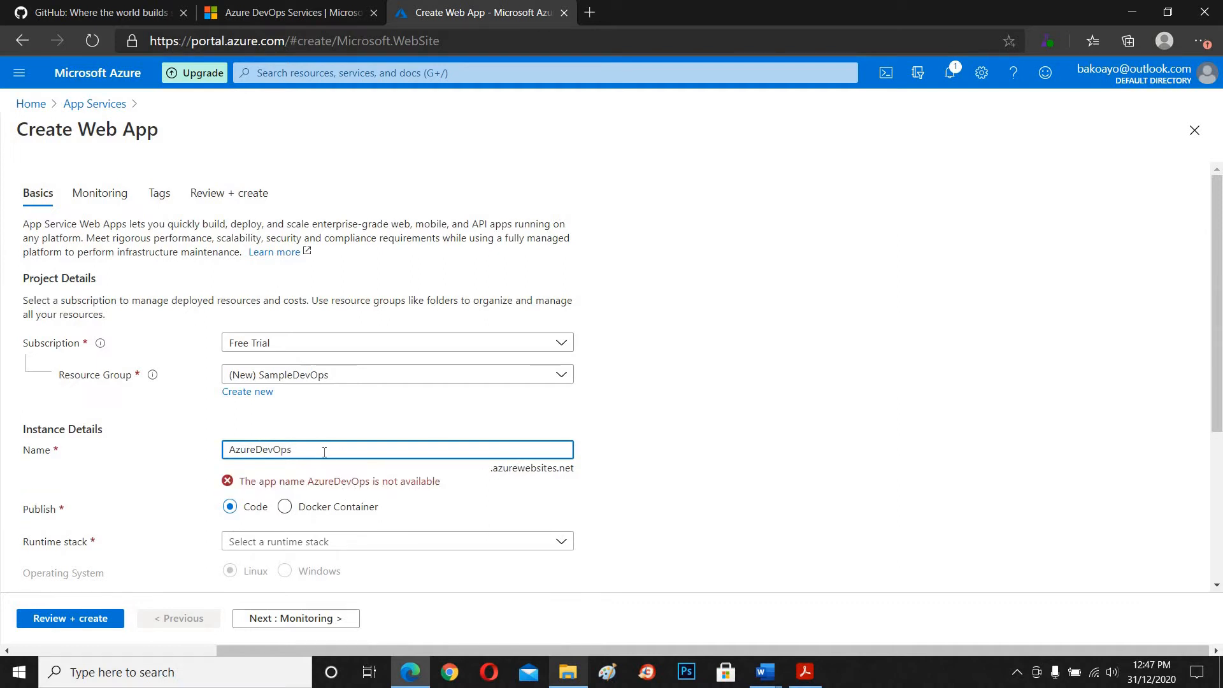
{"action": "type", "text": "12"}
{"action": "key", "text": "BackSpace"}
{"action": "key", "text": "BackSpace"}
{"action": "key", "text": "BackSpace"}
{"action": "key", "text": "BackSpace"}
{"action": "key", "text": "BackSpace"}
{"action": "key", "text": "BackSpace"}
{"action": "key", "text": "BackSpace"}
{"action": "key", "text": "BackSpace"}
{"action": "key", "text": "BackSpace"}
{"action": "key", "text": "BackSpace"}
- Name the web app AppDevOpsHtml
{"action": "type", "text": "A"}
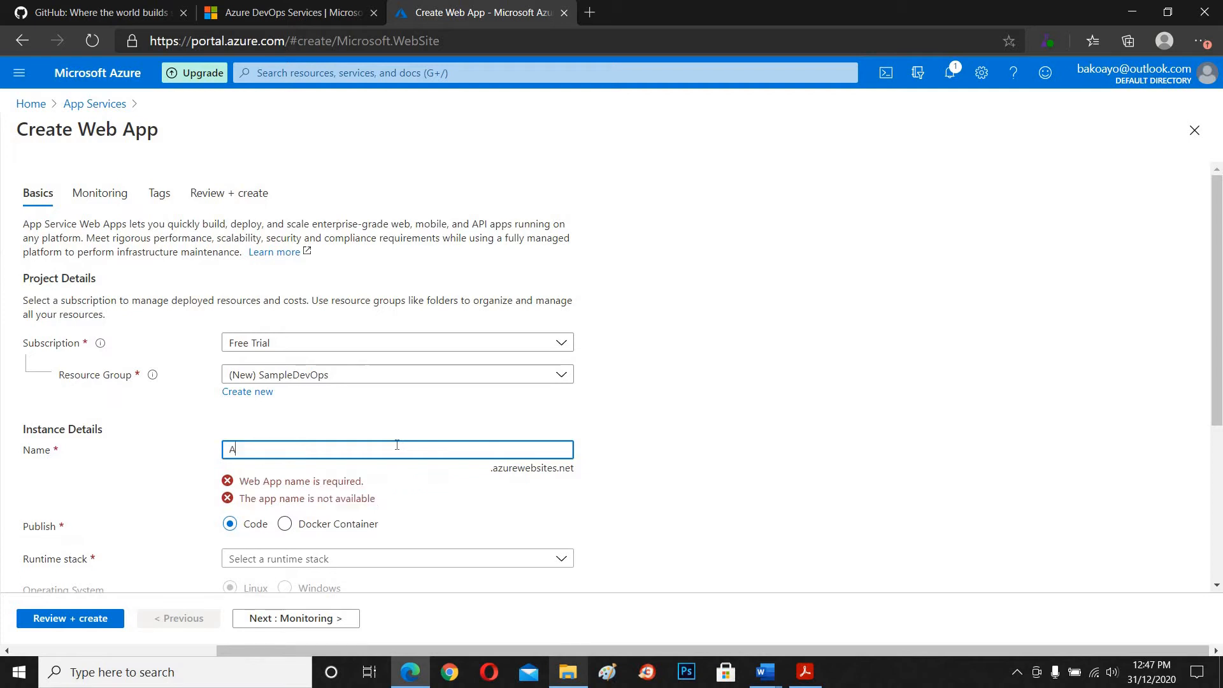
{"action": "type", "text": "ppDe"}
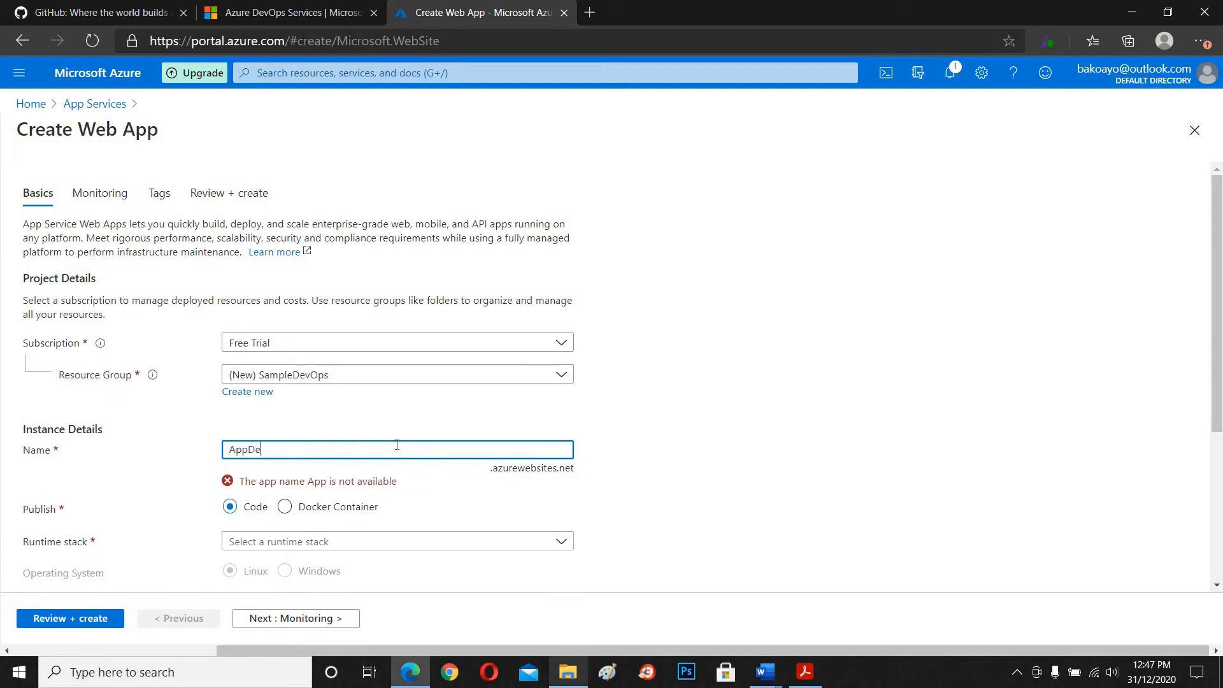
{"action": "type", "text": "vOps"}
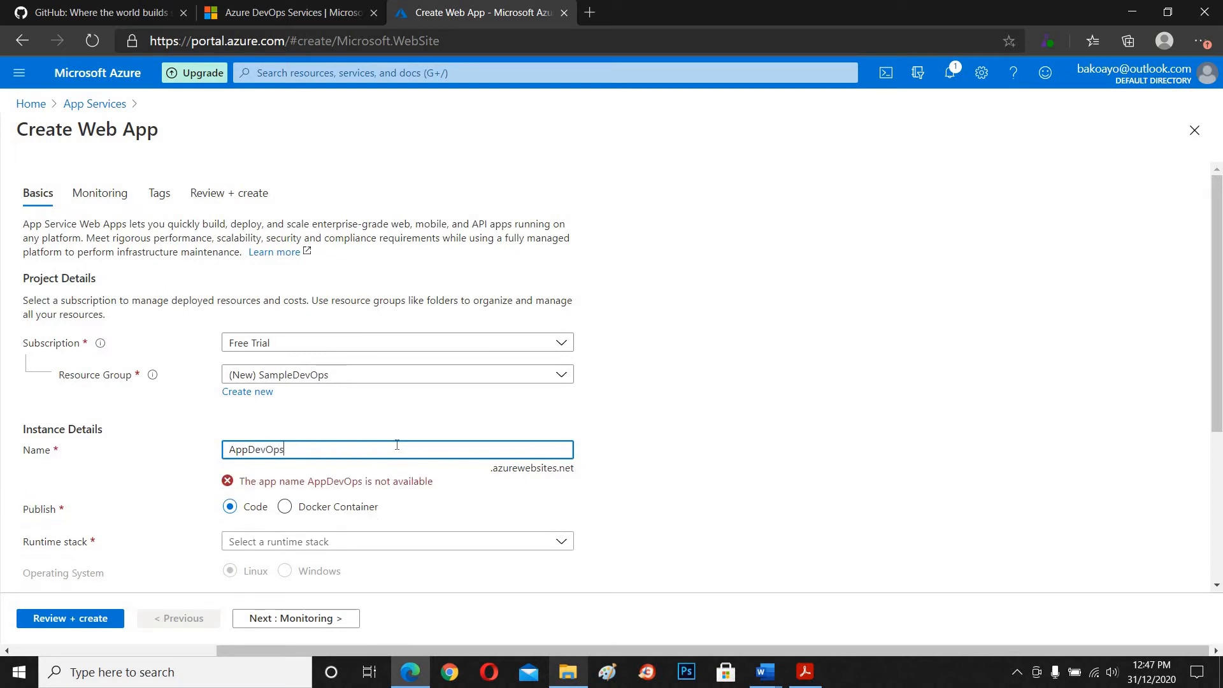
{"action": "type", "text": "Html"}
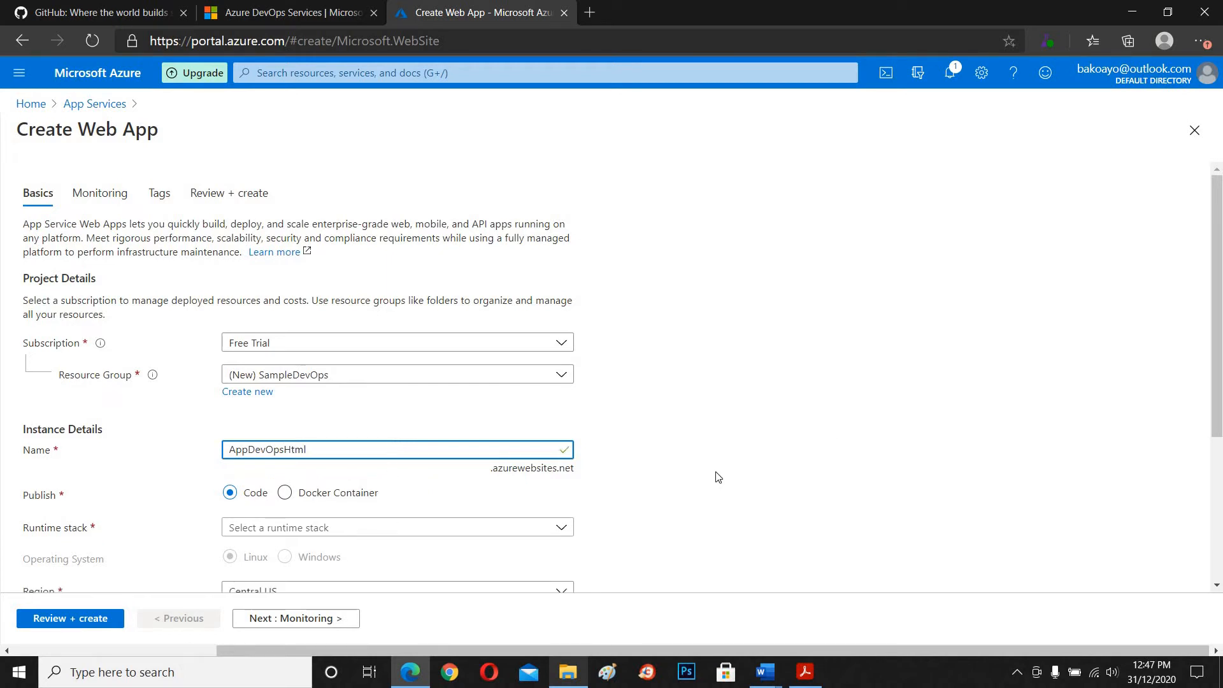
- Set the web app's runtime stack to .NET Core 3.1 (LTS) with Windows as the operating system
{"action": "left_click_drag", "start_coordinate": [1215, 430], "coordinate": [1214, 437]}
{"action": "scroll", "coordinate": [1215, 437], "scroll_direction": "down", "scroll_amount": 3}
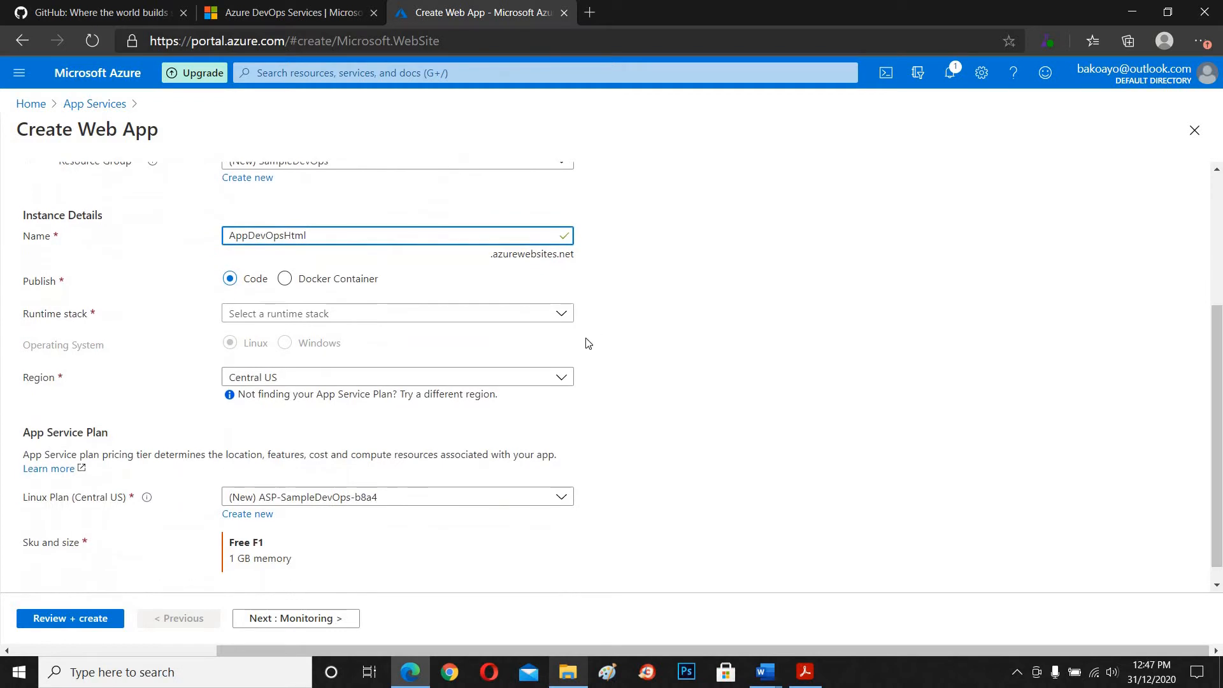
{"action": "left_click", "coordinate": [563, 315]}
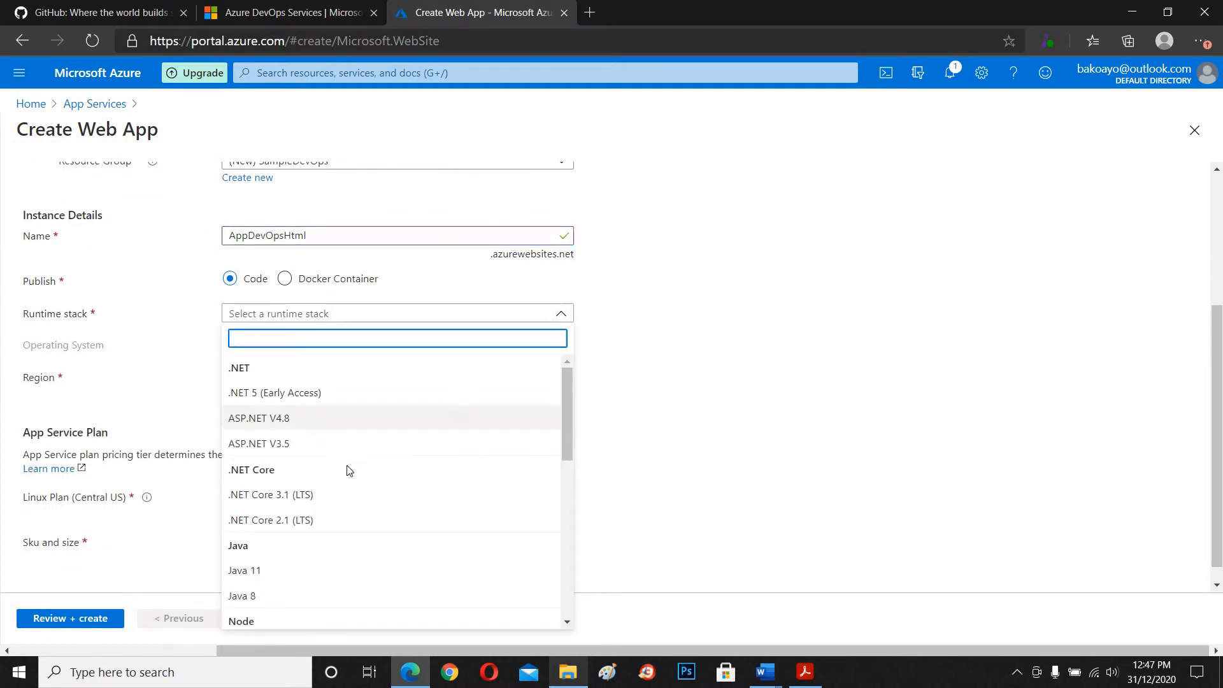
{"action": "left_click", "coordinate": [333, 496]}
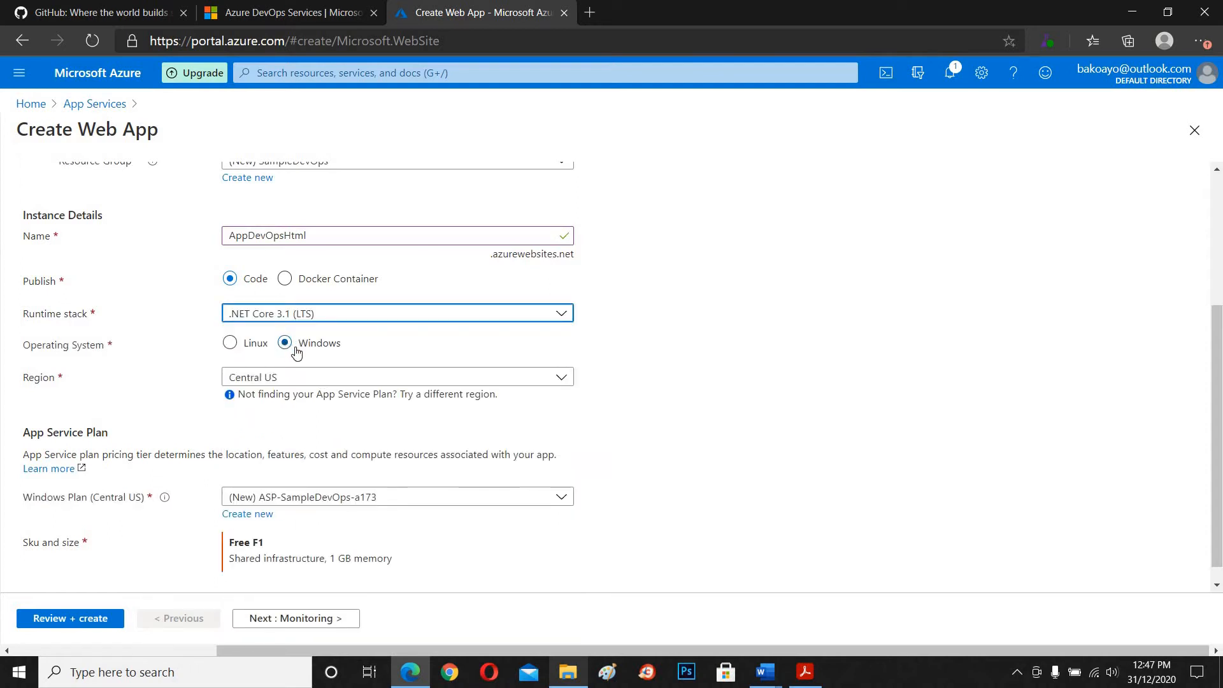
- Set the web app's region to UK South
{"action": "left_click", "coordinate": [338, 380]}
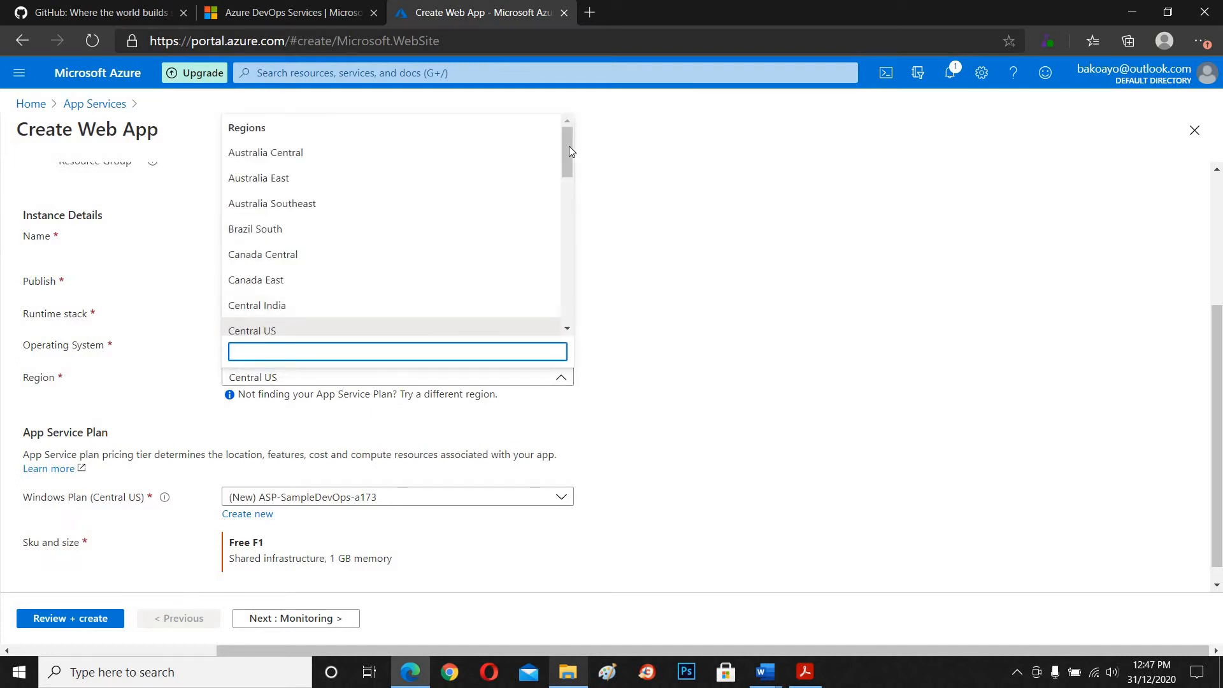
{"action": "left_click_drag", "start_coordinate": [569, 147], "coordinate": [568, 262]}
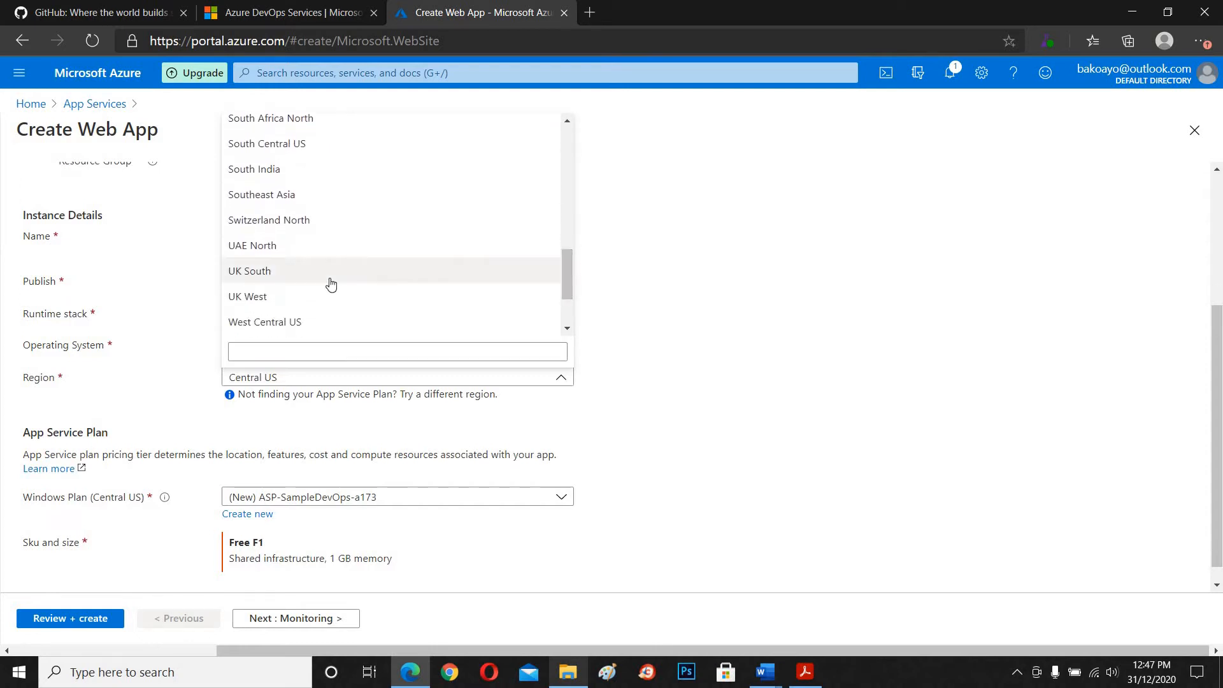
{"action": "left_click", "coordinate": [329, 279]}
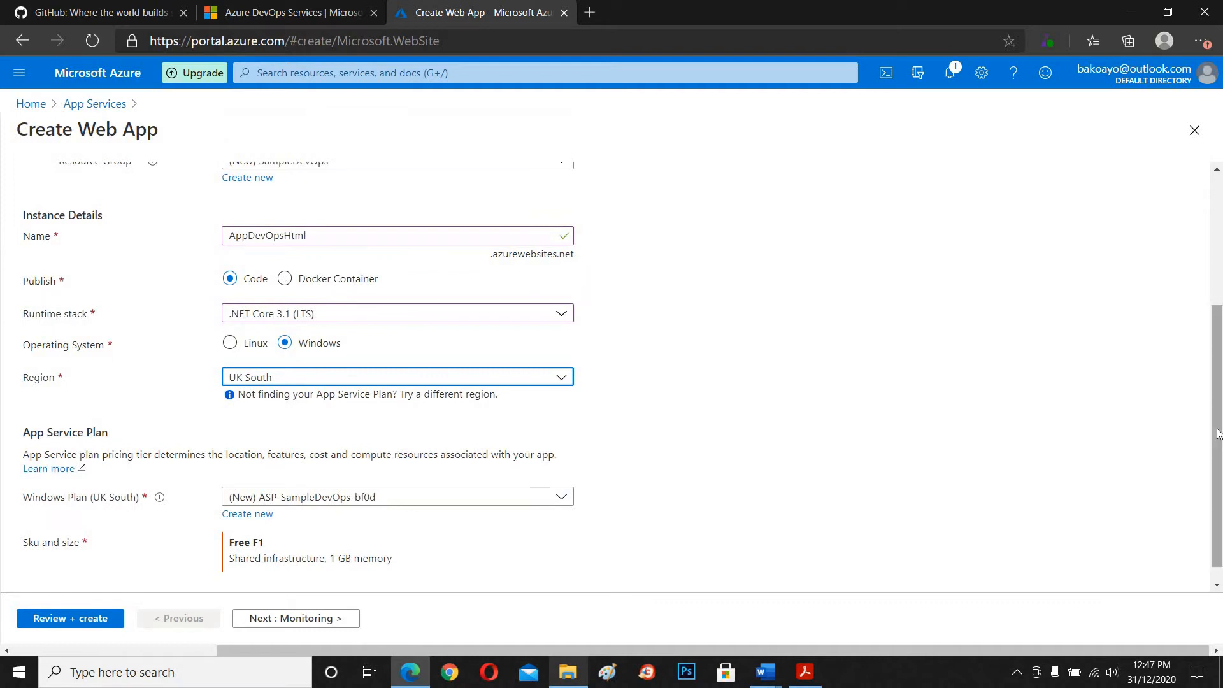
{"action": "left_click_drag", "start_coordinate": [1214, 539], "coordinate": [1213, 551]}
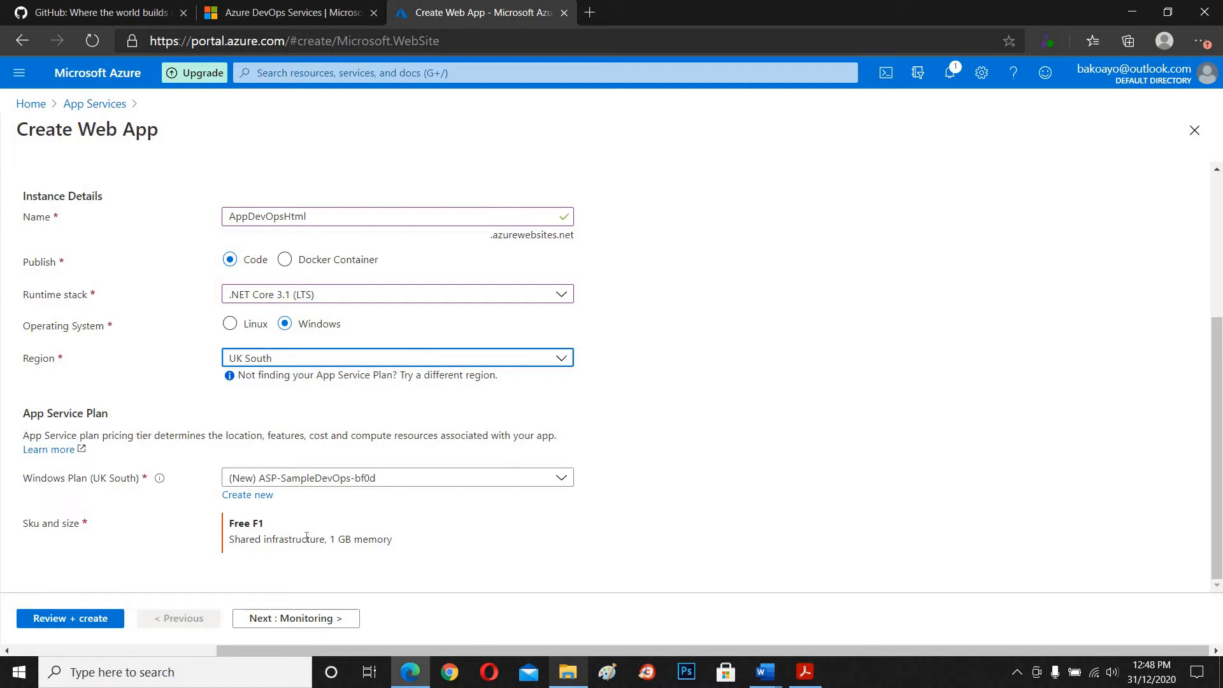
- Keep the new AppDevOpsHtml Application Insights resource enabled, leave the tags empty, and create the web app
{"action": "left_click", "coordinate": [323, 619]}
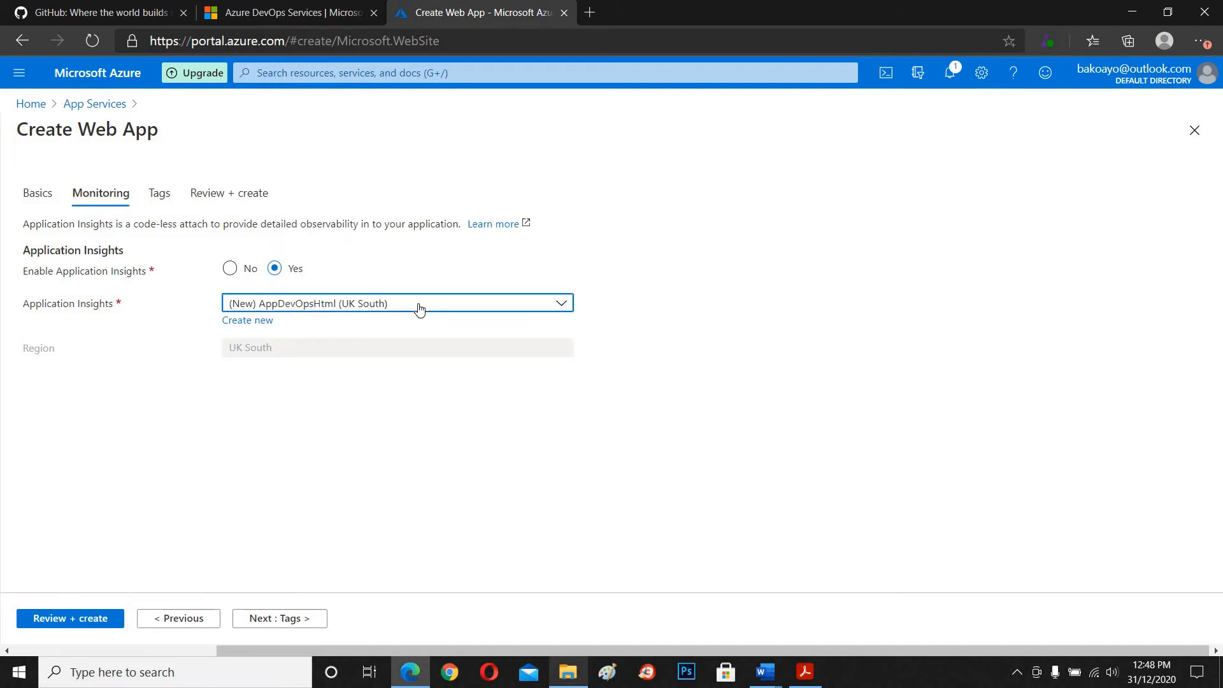
{"action": "left_click", "coordinate": [417, 307]}
{"action": "left_click", "coordinate": [416, 307]}
{"action": "left_click", "coordinate": [274, 618]}
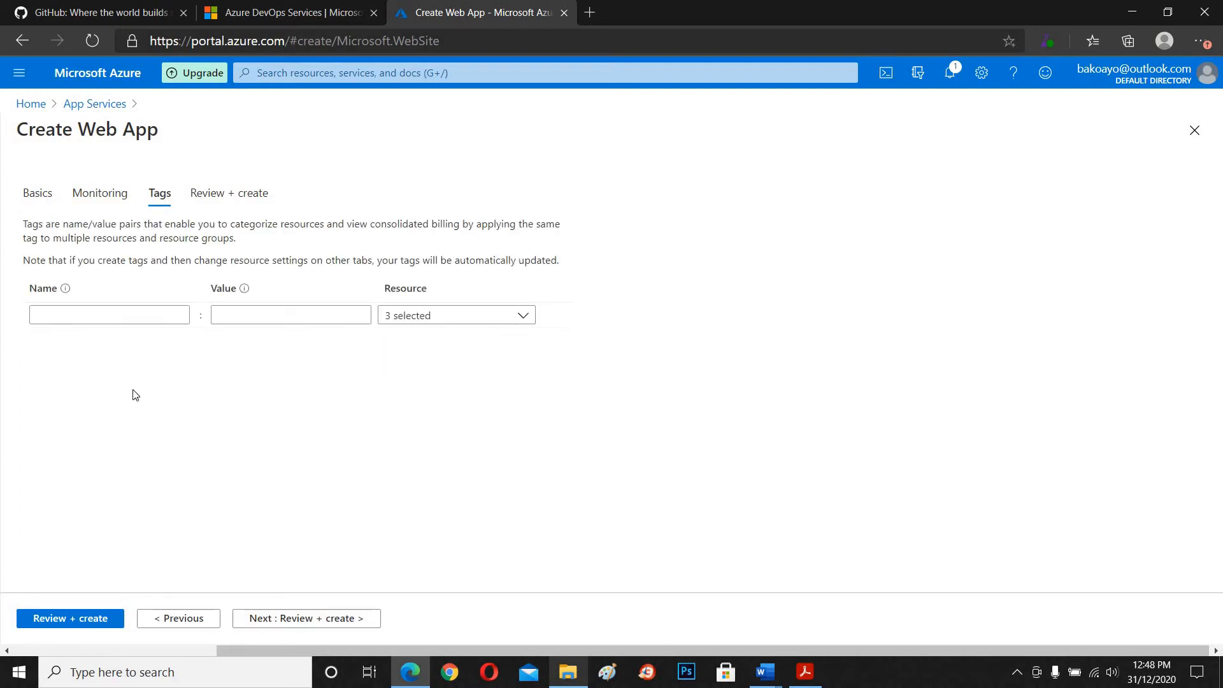
{"action": "left_click", "coordinate": [102, 619]}
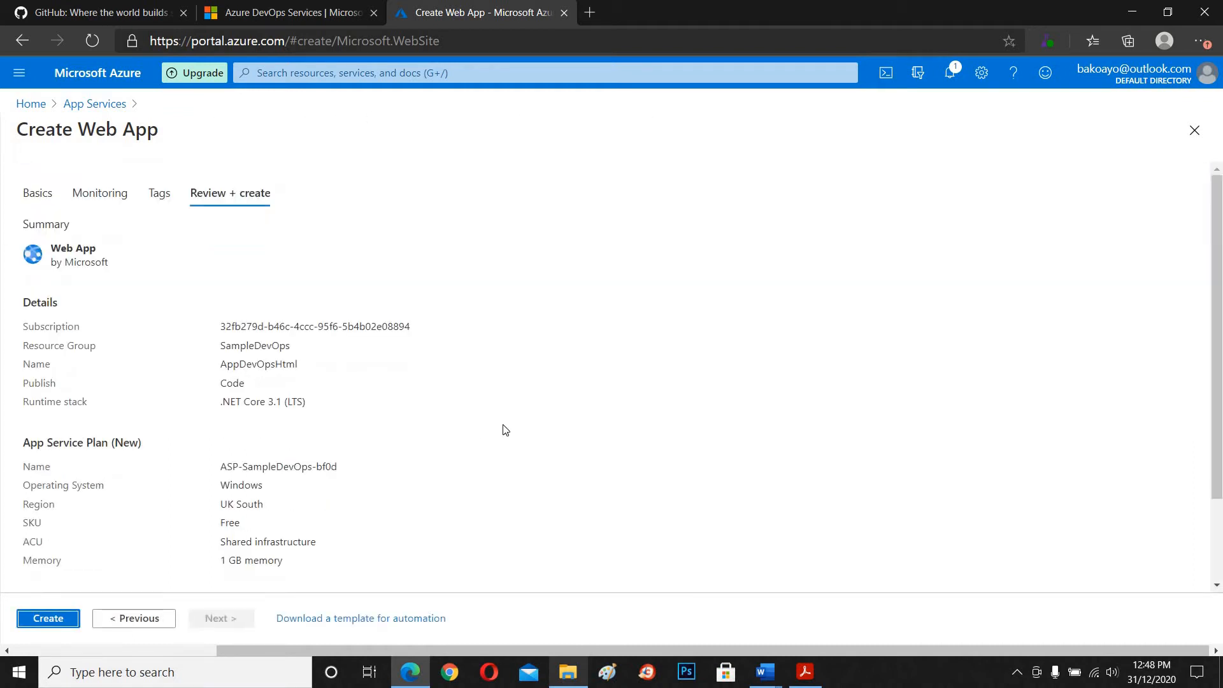
{"action": "left_click", "coordinate": [50, 619]}
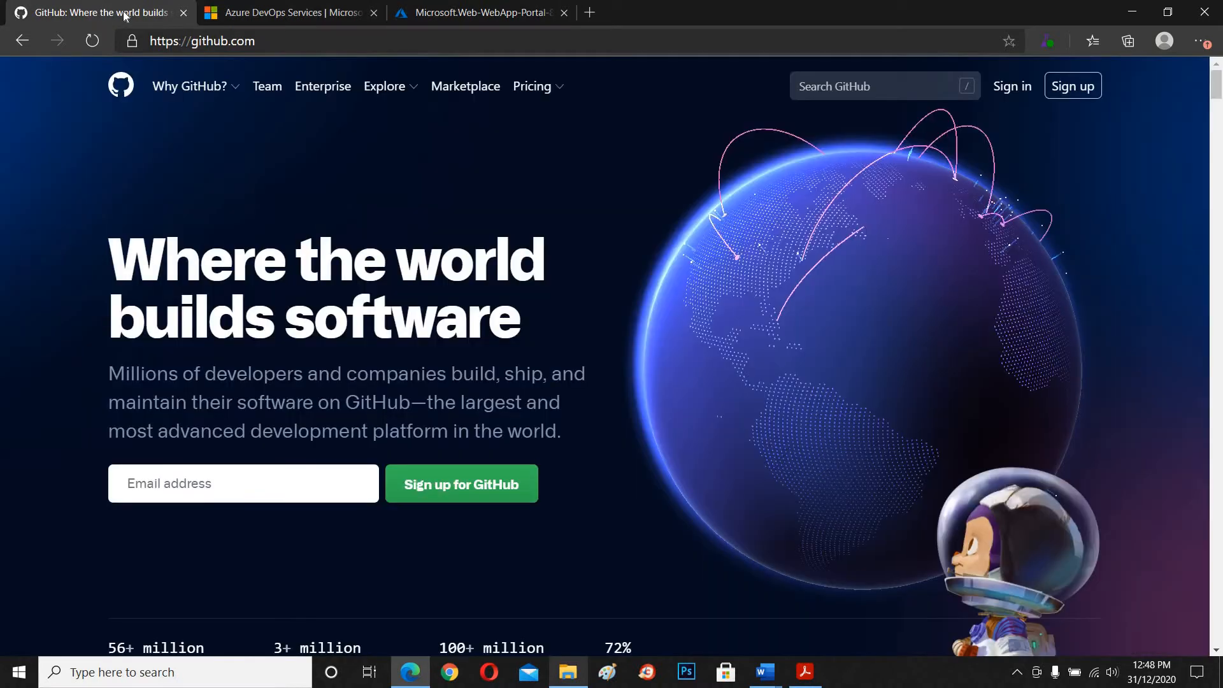
- Switch to GitHub and sign in with the saved account credentials
{"action": "left_click", "coordinate": [125, 16]}
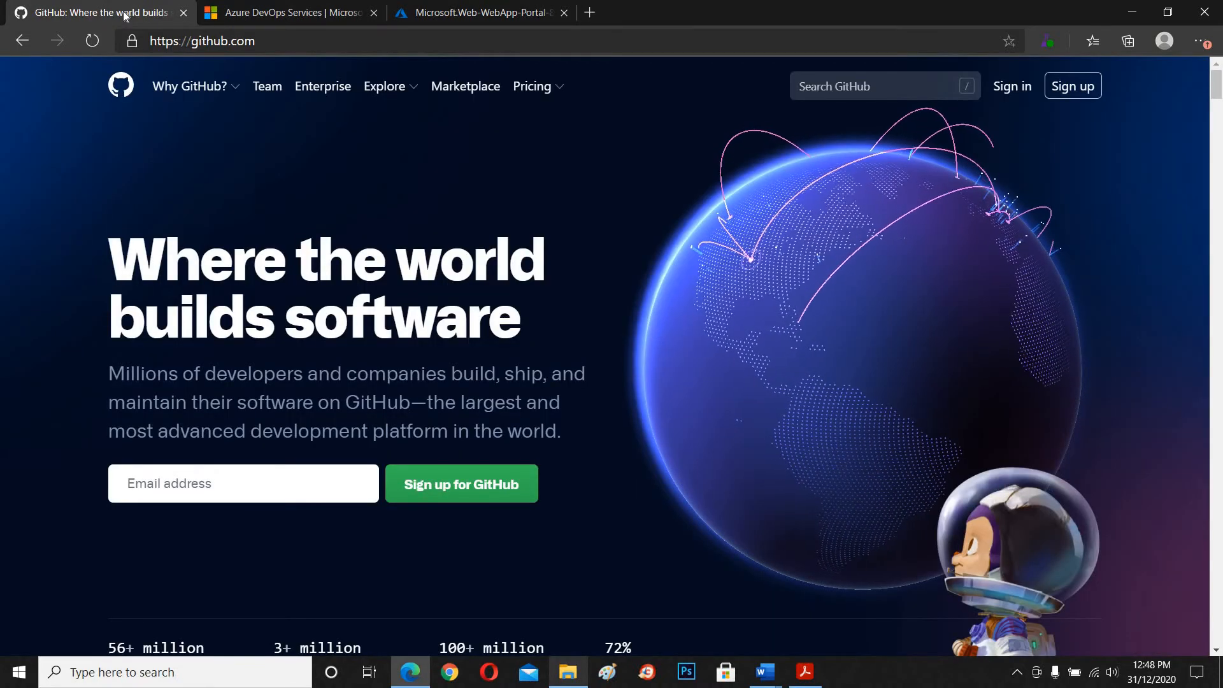
{"action": "left_click", "coordinate": [1012, 92]}
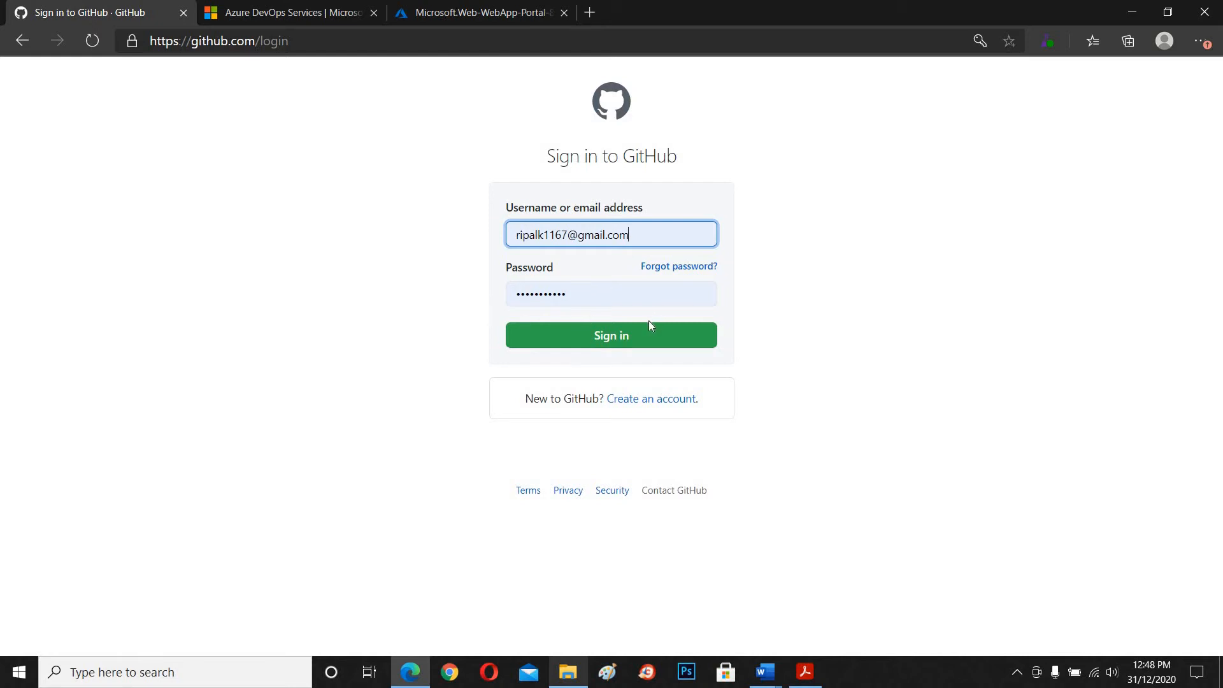
{"action": "left_click", "coordinate": [640, 341]}
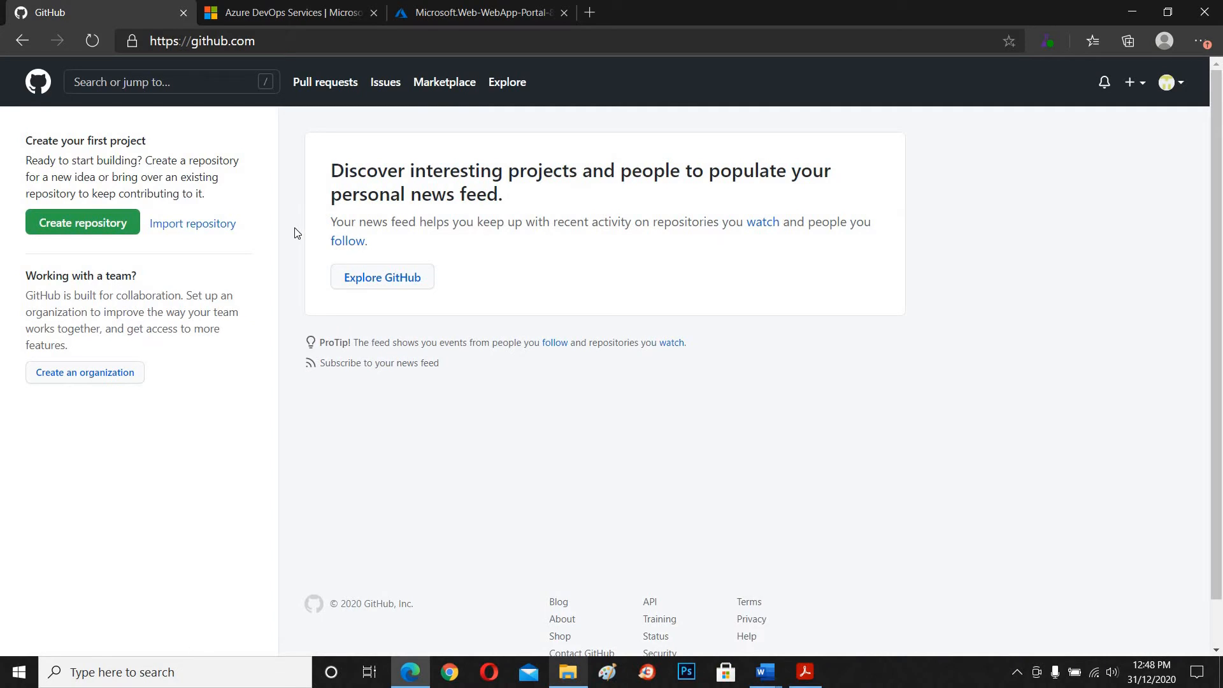
- Create a public GitHub repository named HTMLDevOps without any initial files
{"action": "left_click", "coordinate": [68, 235]}
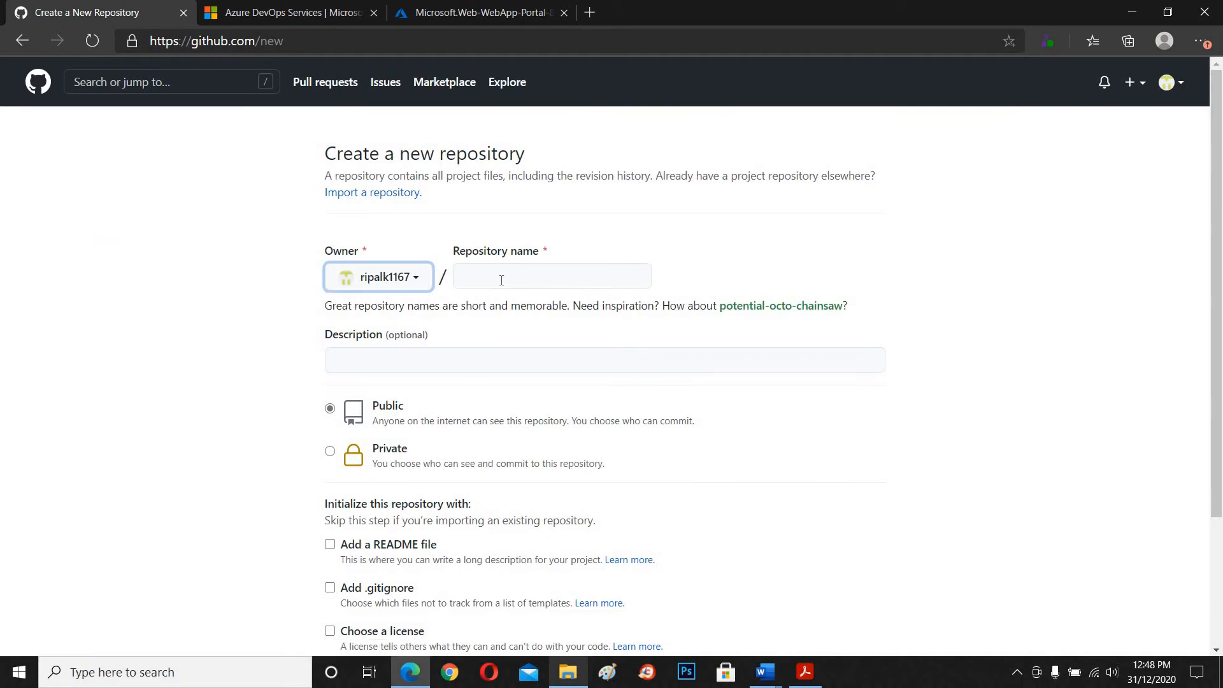
{"action": "left_click", "coordinate": [501, 280]}
{"action": "type", "text": "HTML"}
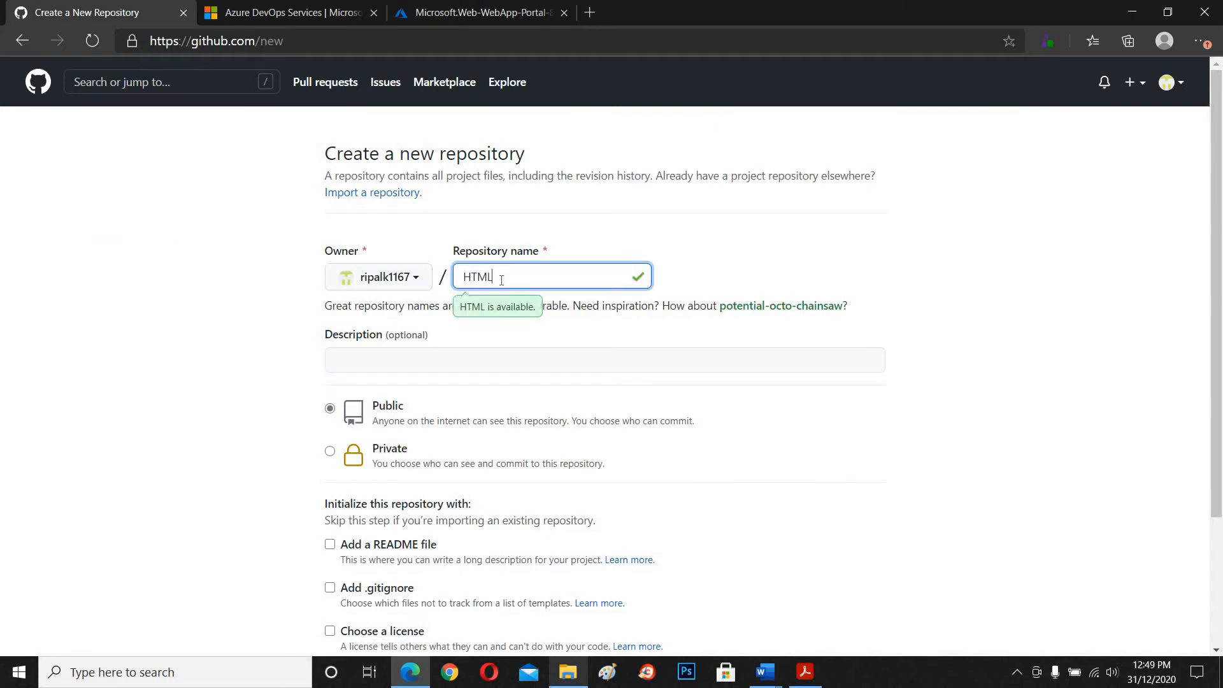
{"action": "type", "text": "DevOps"}
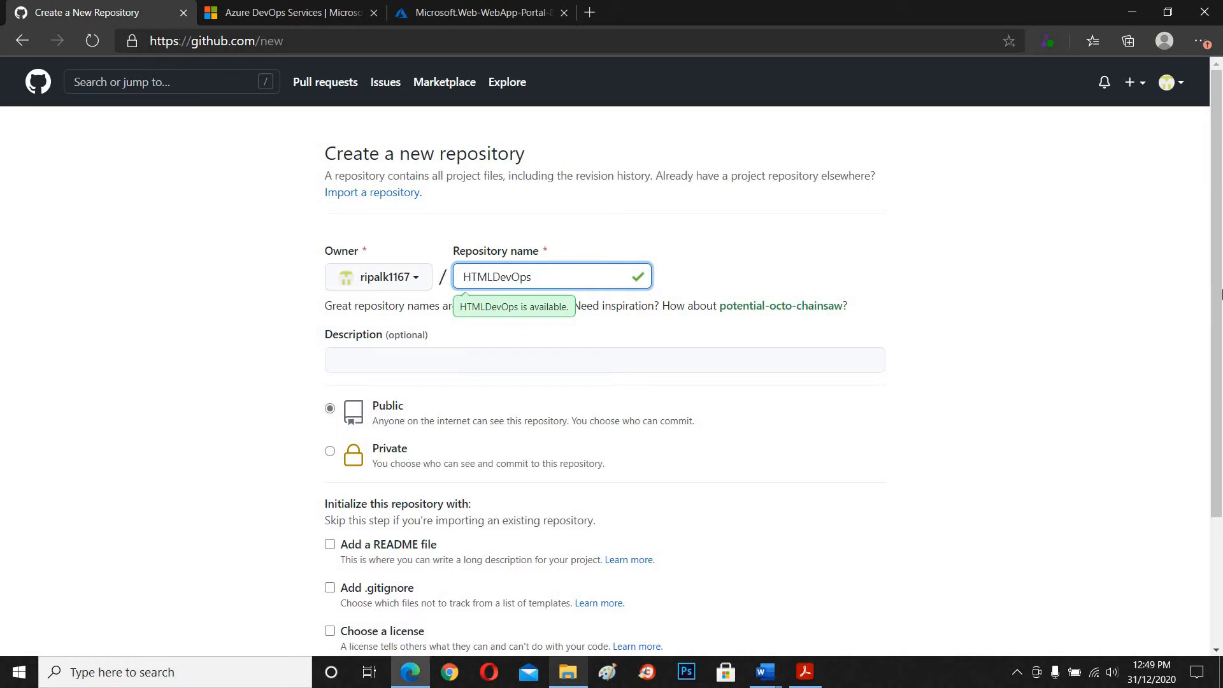
{"action": "scroll", "coordinate": [1221, 295], "scroll_direction": "down", "scroll_amount": 3}
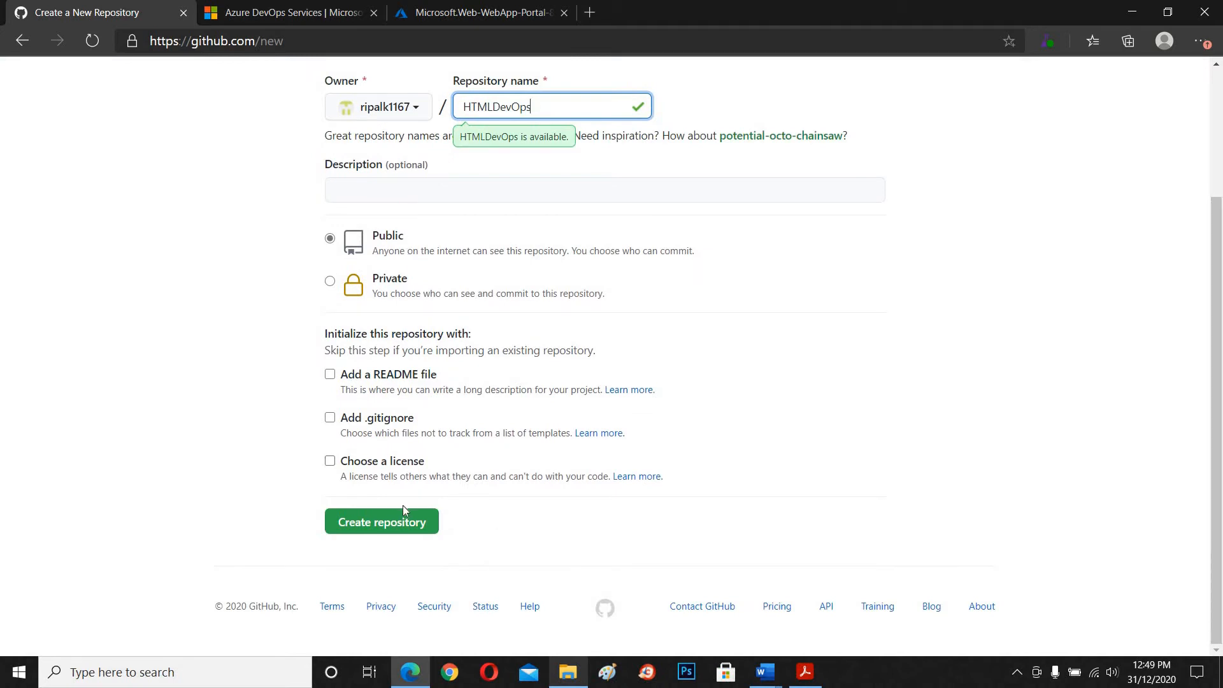
{"action": "left_click", "coordinate": [376, 524]}
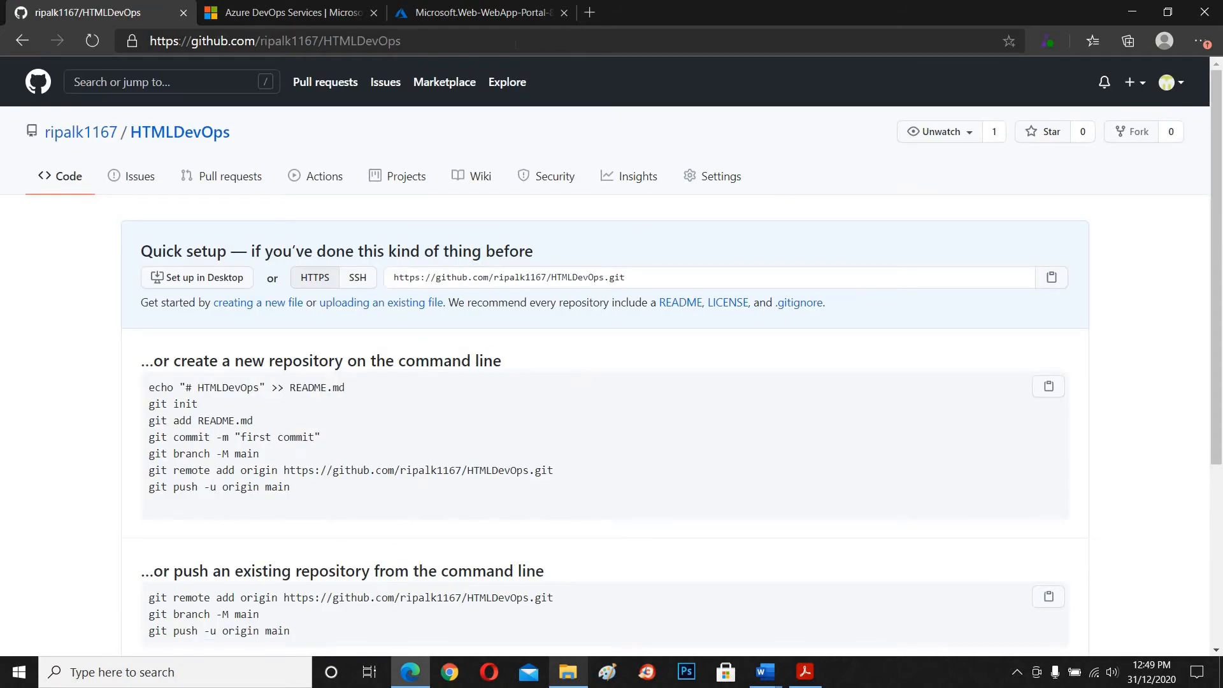
- Open the deployed AppDevOpsHtml resource in Azure and check its URL in a separate browser tab
{"action": "left_click", "coordinate": [494, 18]}
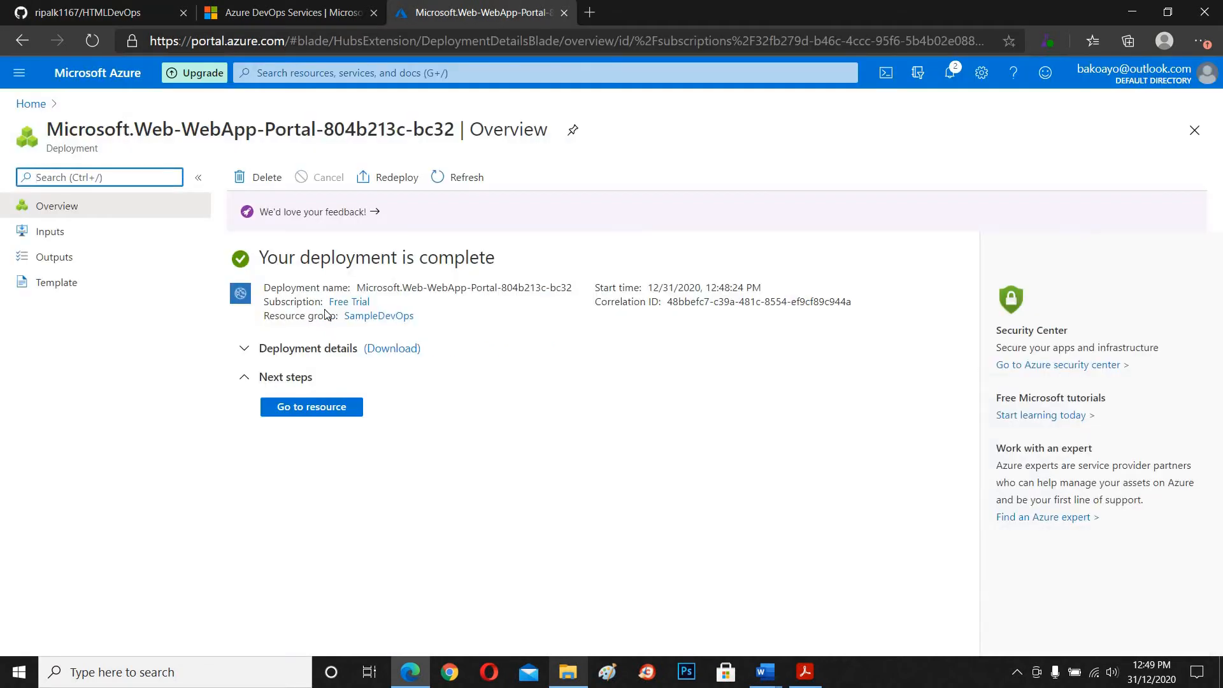
{"action": "left_click", "coordinate": [319, 413]}
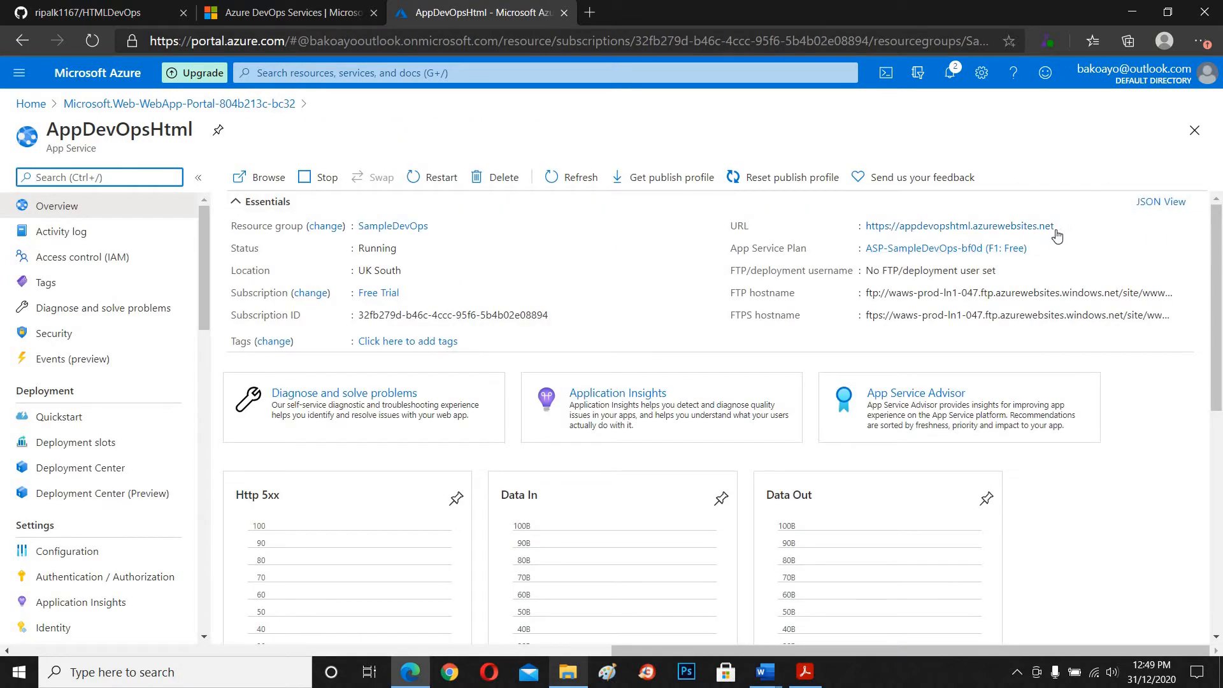
{"action": "left_click", "coordinate": [1064, 228]}
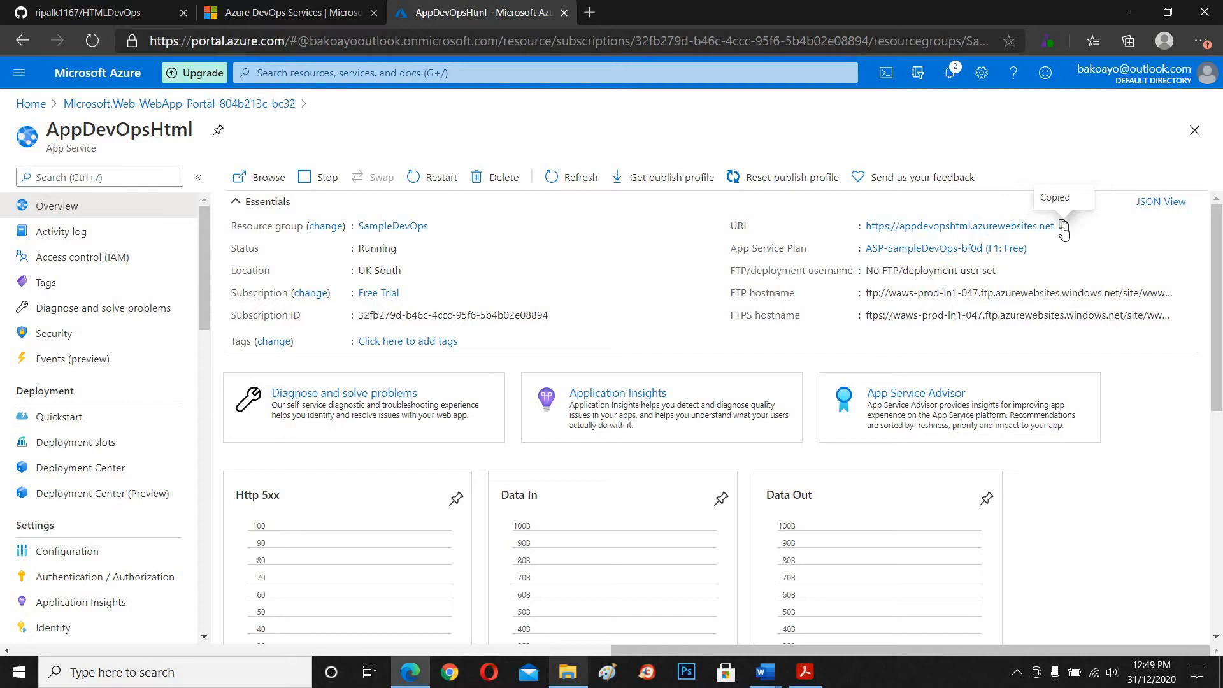
{"action": "left_click", "coordinate": [589, 12]}
{"action": "key", "text": "ctrl+v"}
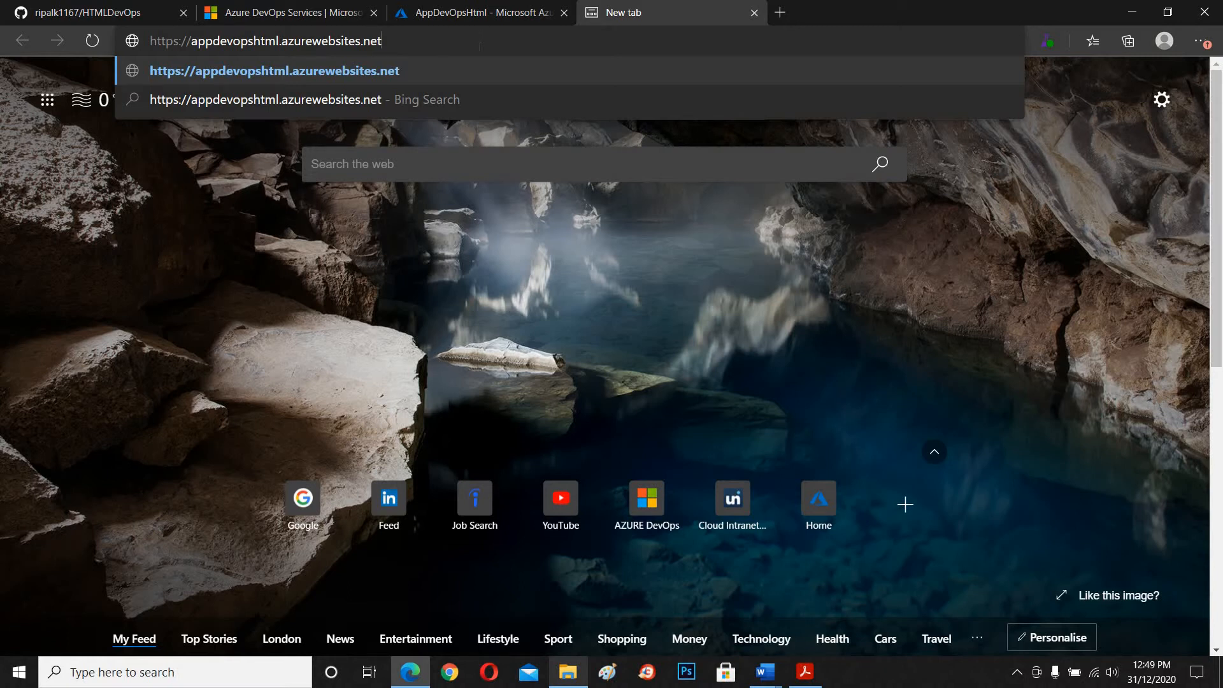
{"action": "key", "text": "Return"}
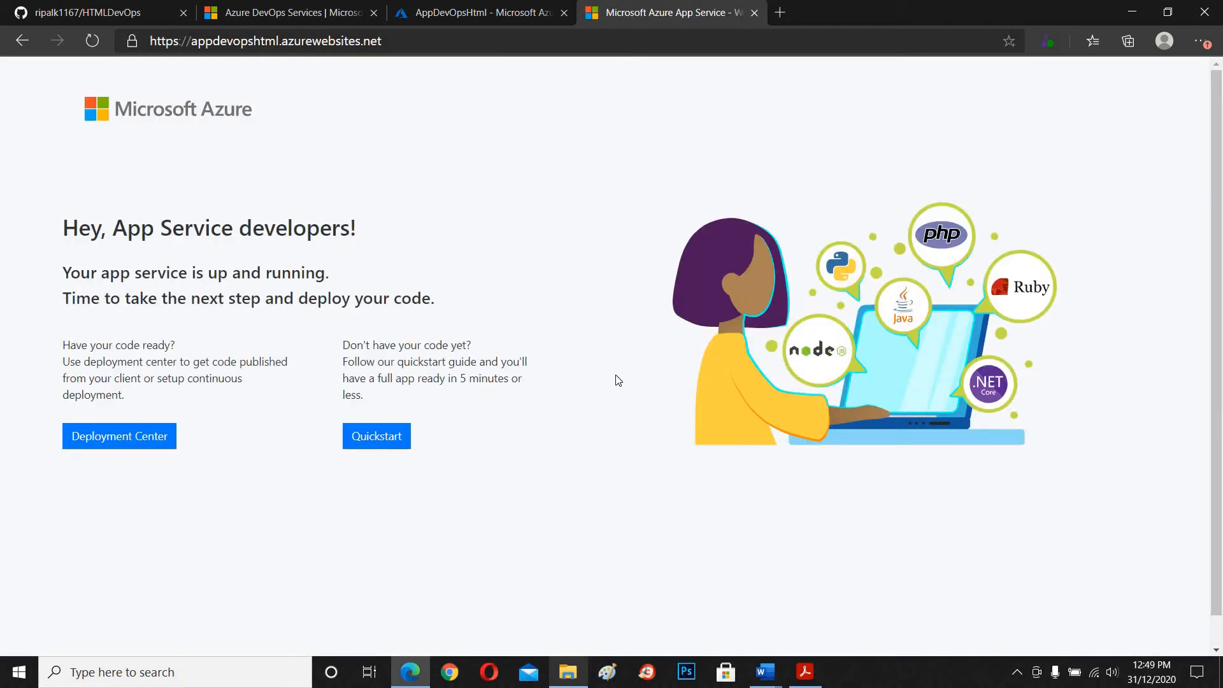
{"action": "left_click", "coordinate": [755, 14]}
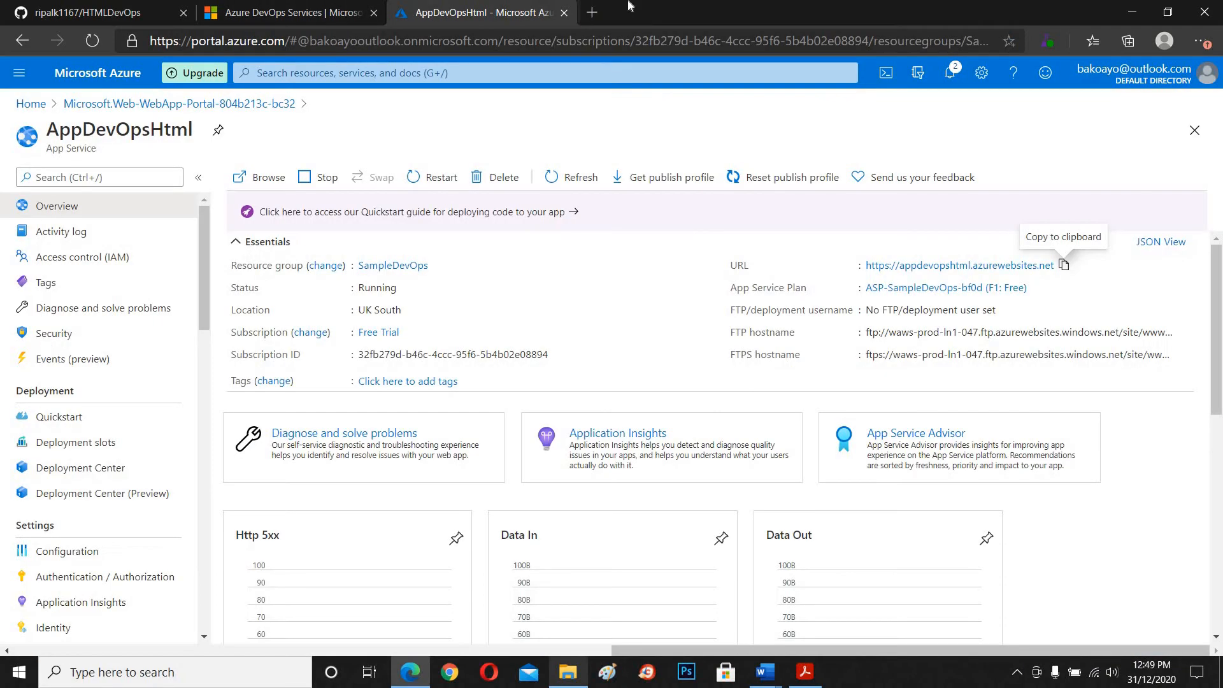
- Start free with Azure DevOps using the signed-in account, leaving the promotional information option off
{"action": "left_click", "coordinate": [74, 15]}
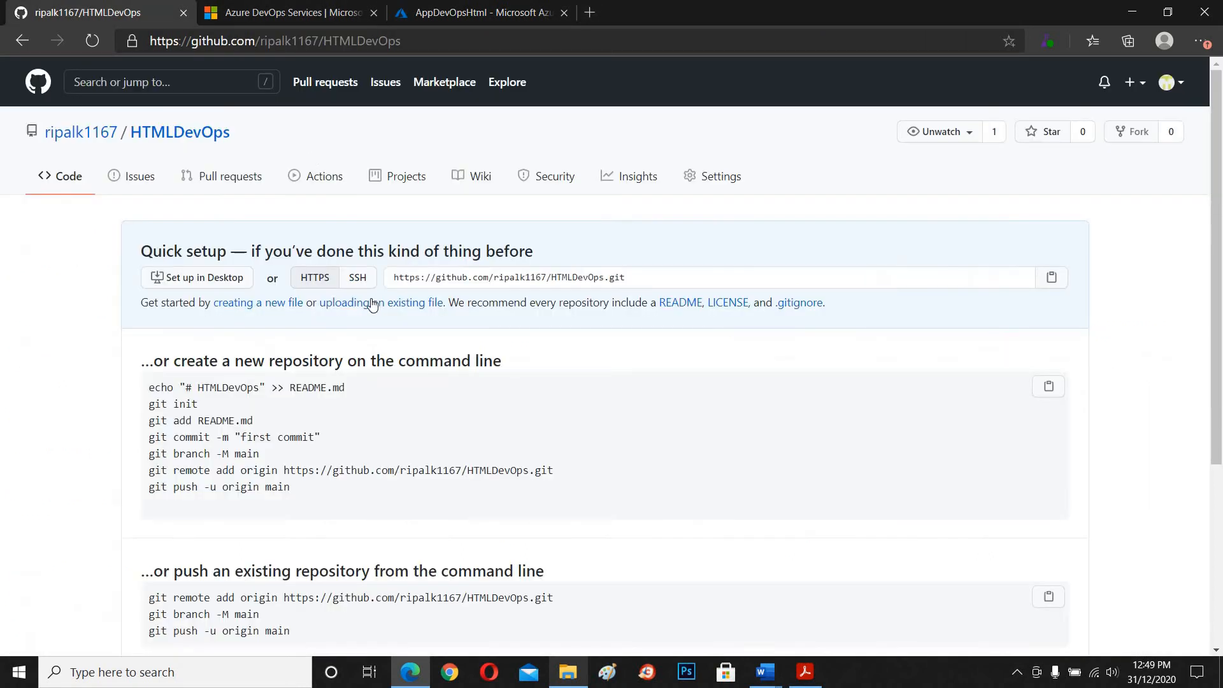
{"action": "left_click", "coordinate": [347, 12]}
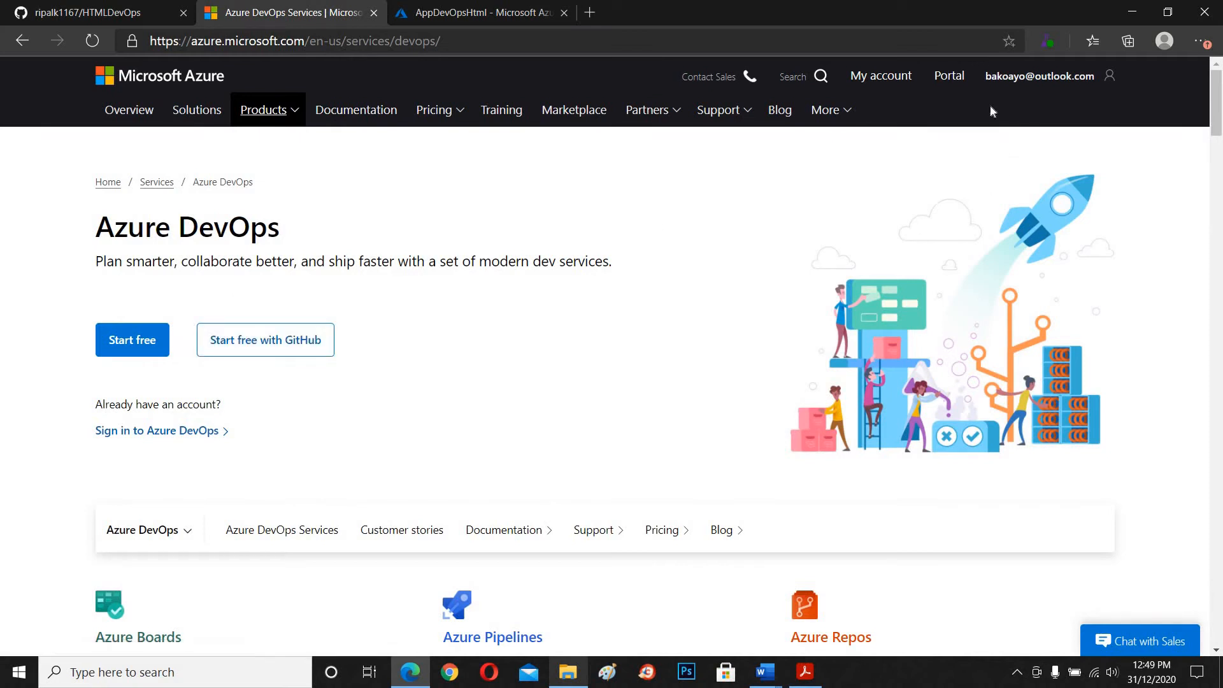
{"action": "left_click", "coordinate": [148, 343]}
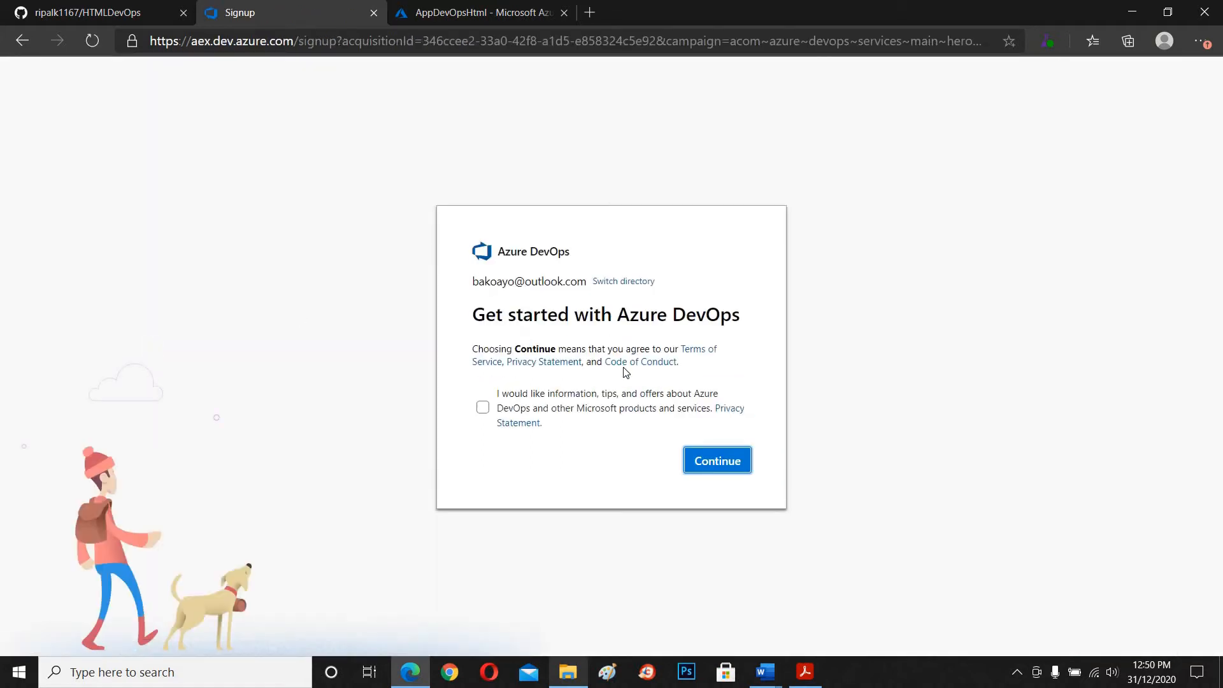
{"action": "left_click", "coordinate": [711, 466]}
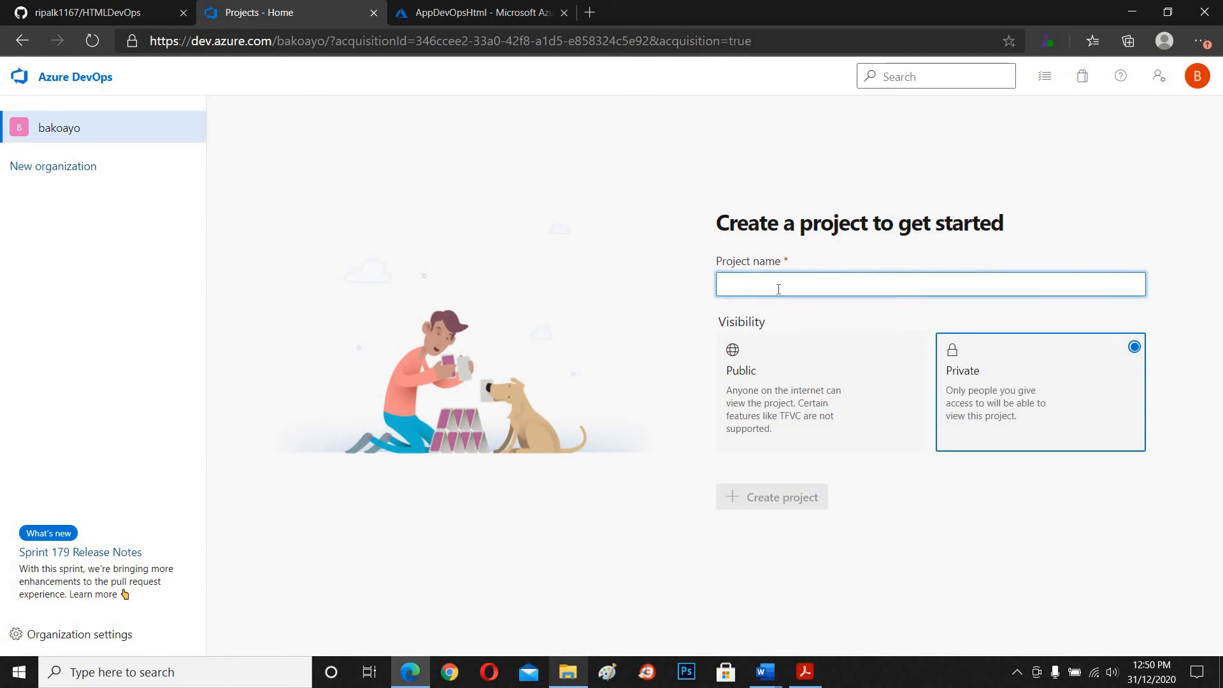
- Create an Azure DevOps project named HTMLDevOps with public visibility
{"action": "type", "text": "H"}
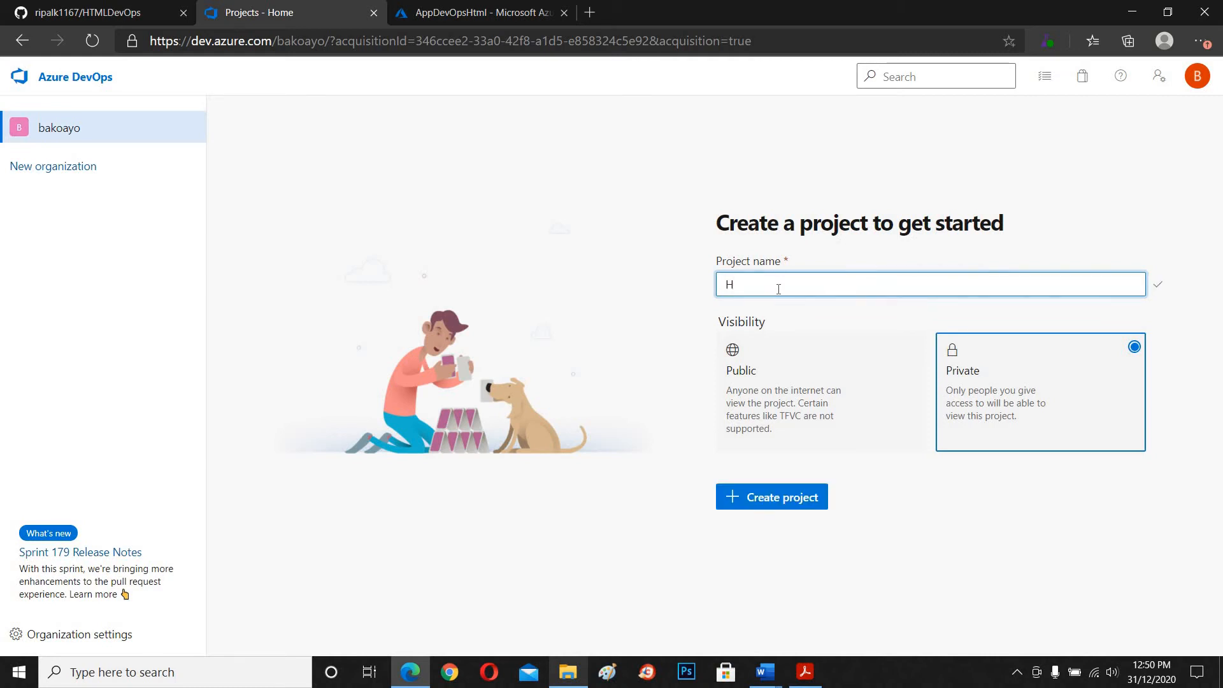
{"action": "type", "text": "TMLDevOps"}
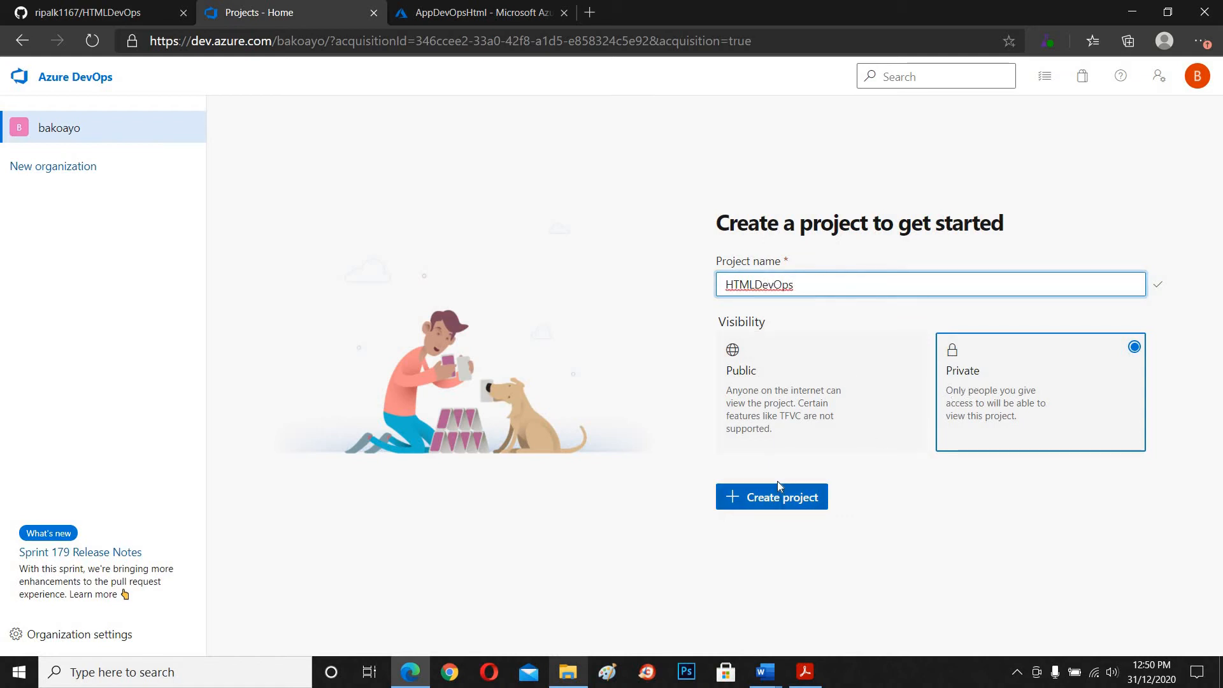
{"action": "left_click", "coordinate": [841, 398]}
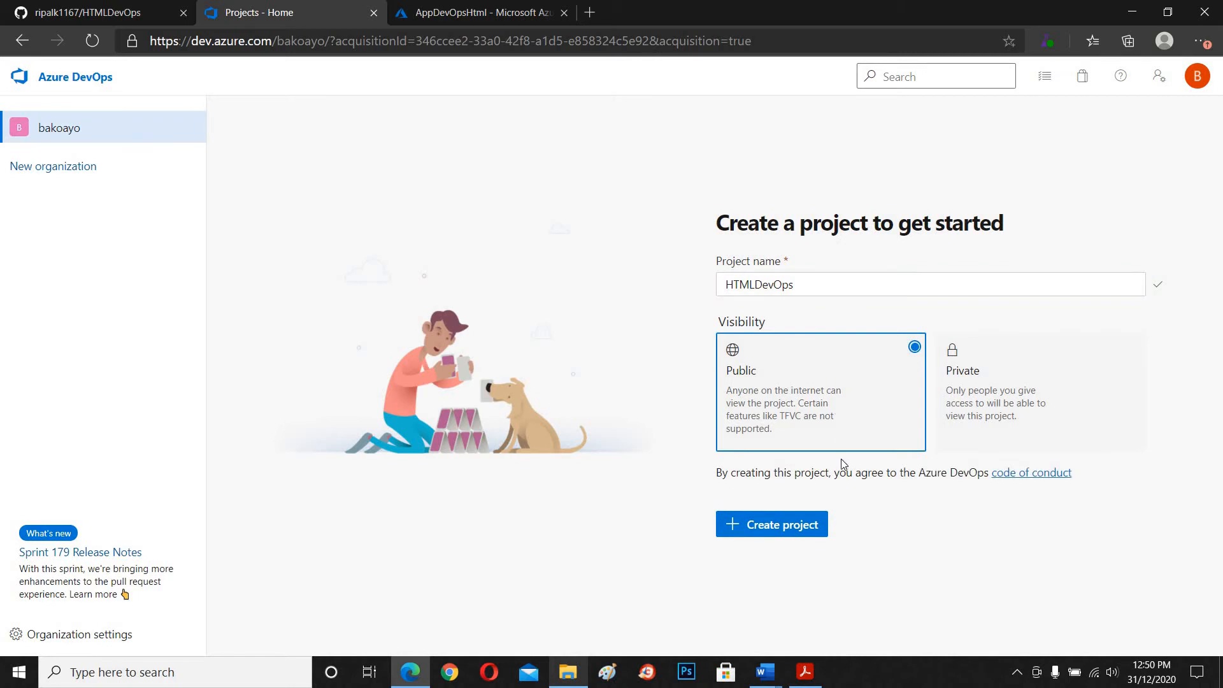
{"action": "left_click", "coordinate": [781, 535]}
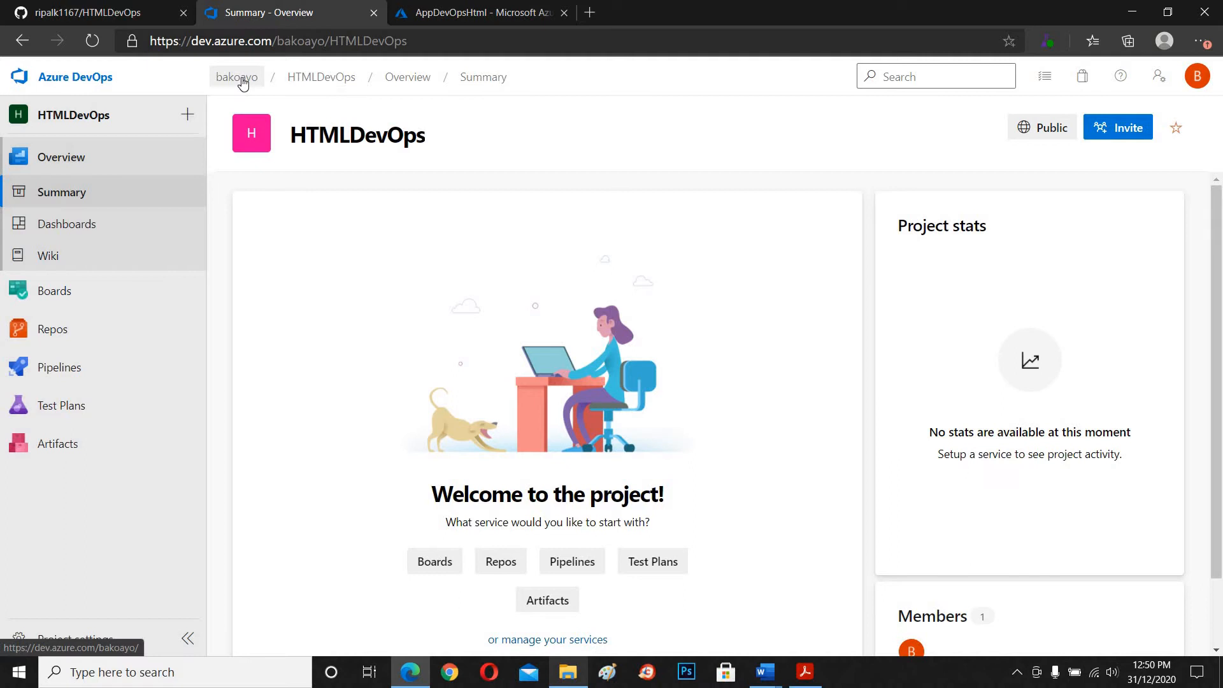
- View the organization's project list and reopen the HTMLDevOps project
{"action": "left_click", "coordinate": [298, 87]}
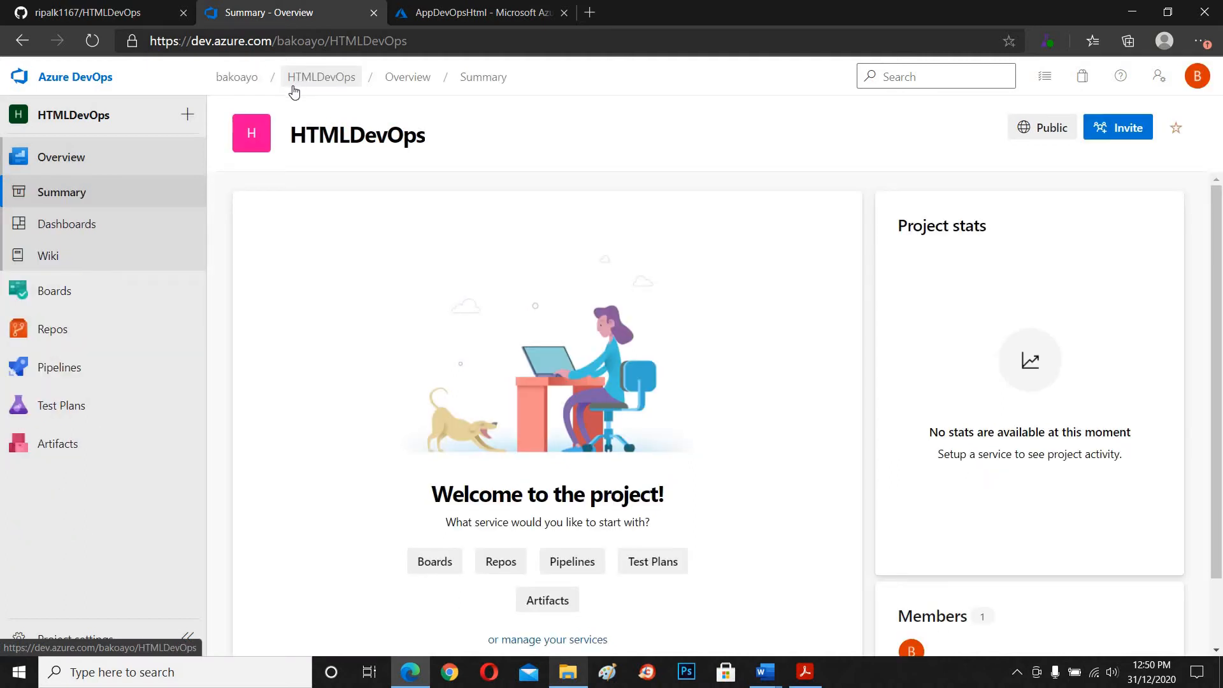
{"action": "left_click", "coordinate": [247, 85]}
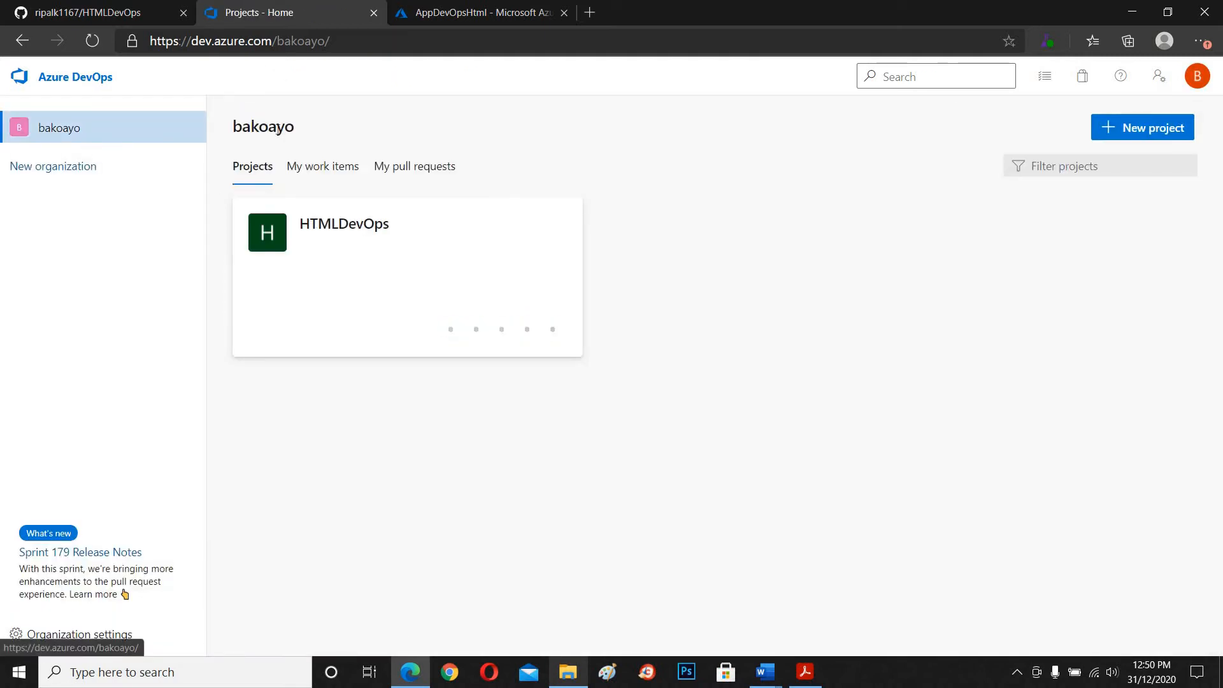
{"action": "left_click", "coordinate": [380, 239]}
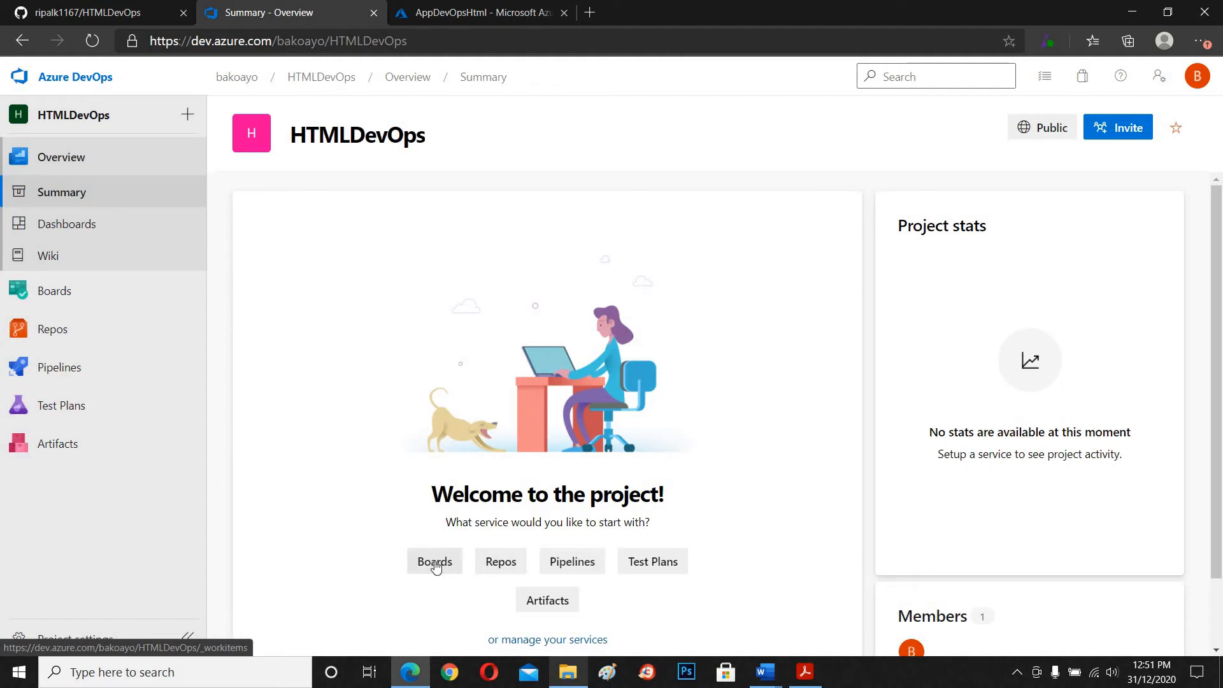
- Start a new pipeline in HTMLDevOps with GitHub as the code source and authorize Azure Pipelines to access the GitHub account
{"action": "left_click", "coordinate": [564, 567]}
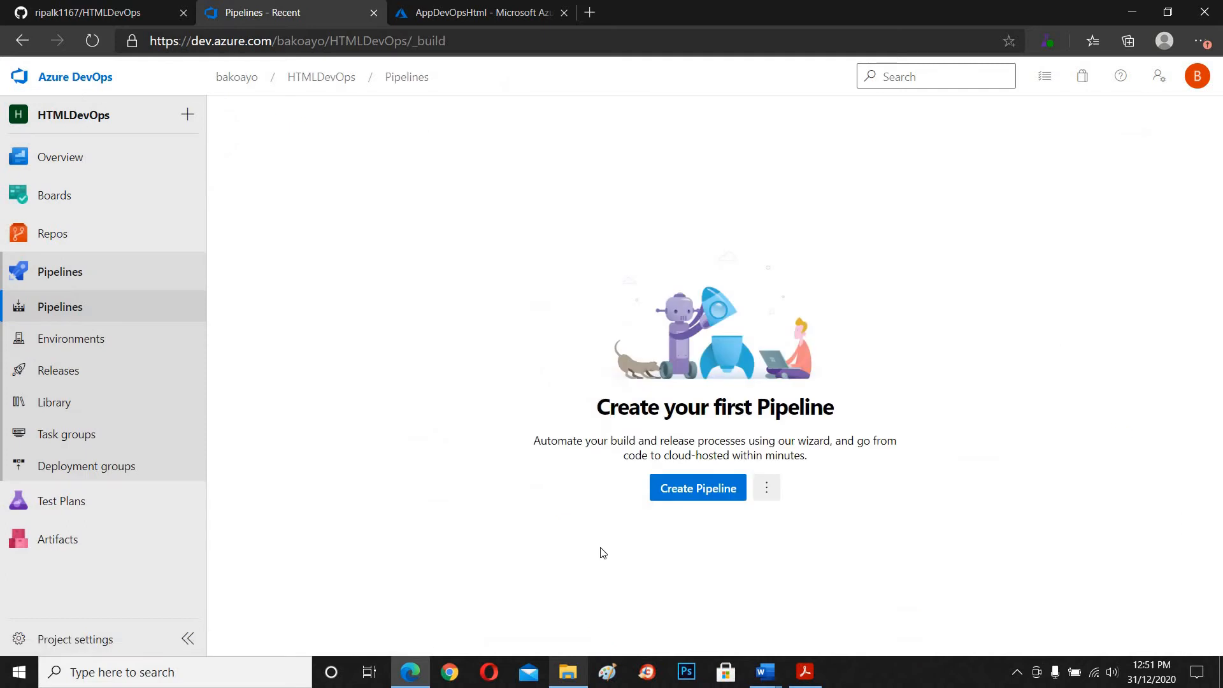
{"action": "left_click", "coordinate": [706, 498]}
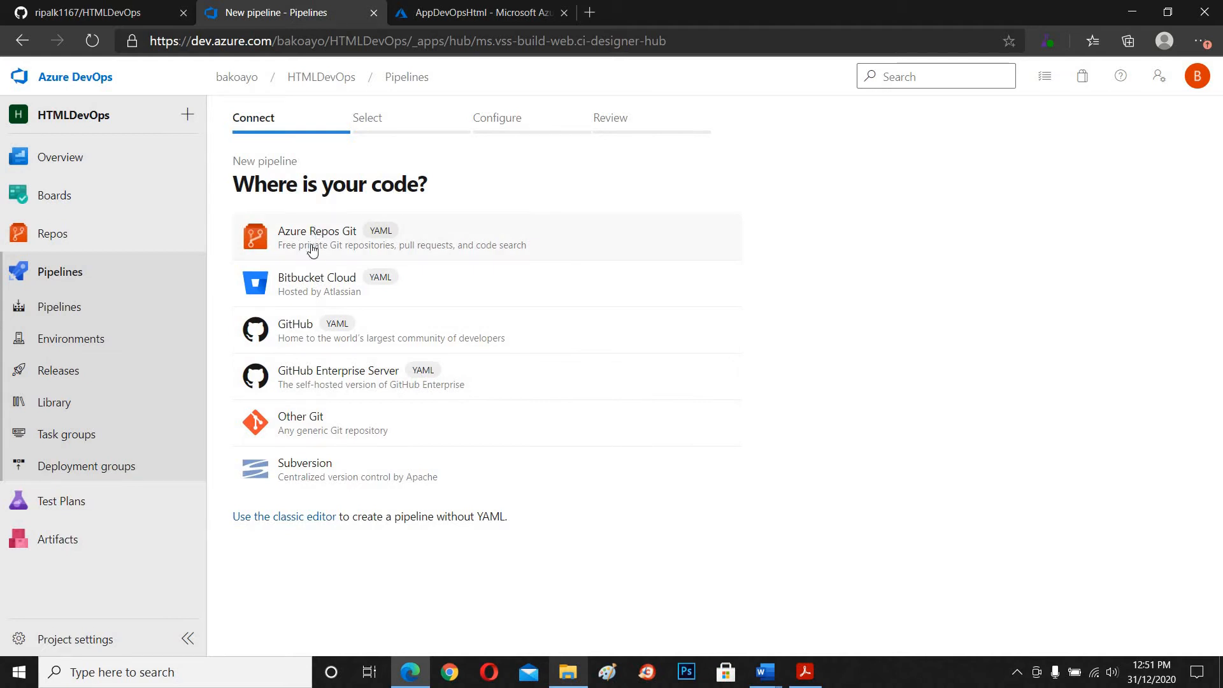
{"action": "left_click", "coordinate": [300, 328]}
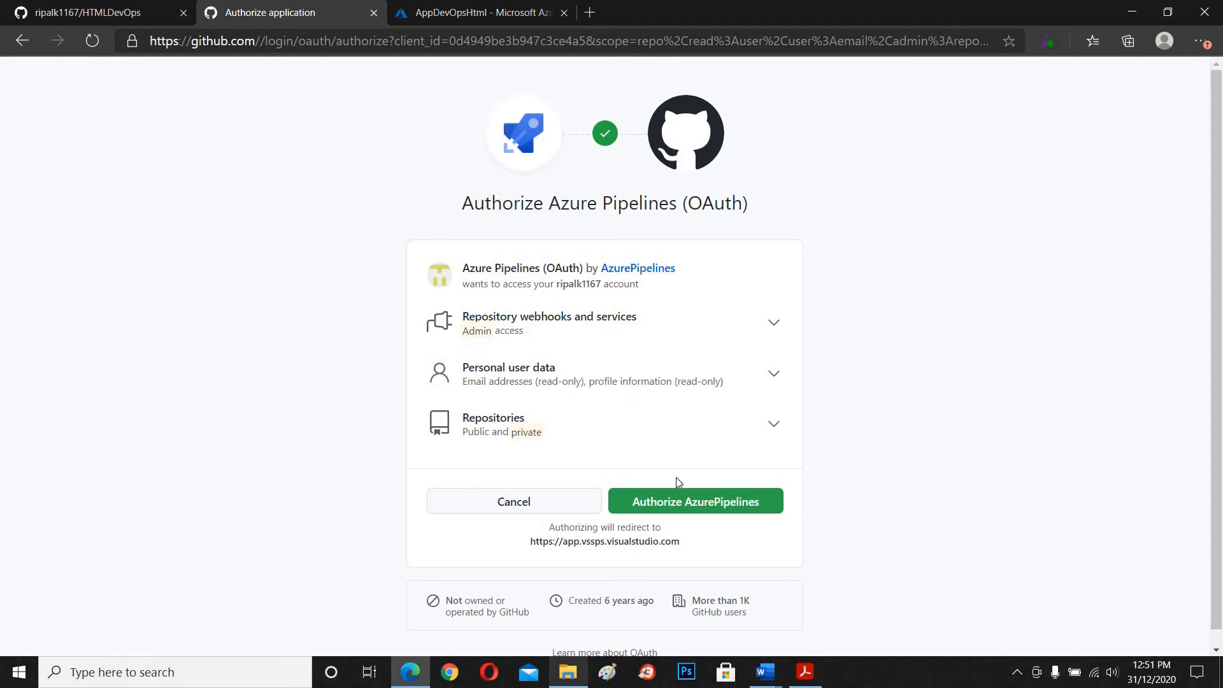
{"action": "left_click", "coordinate": [691, 510]}
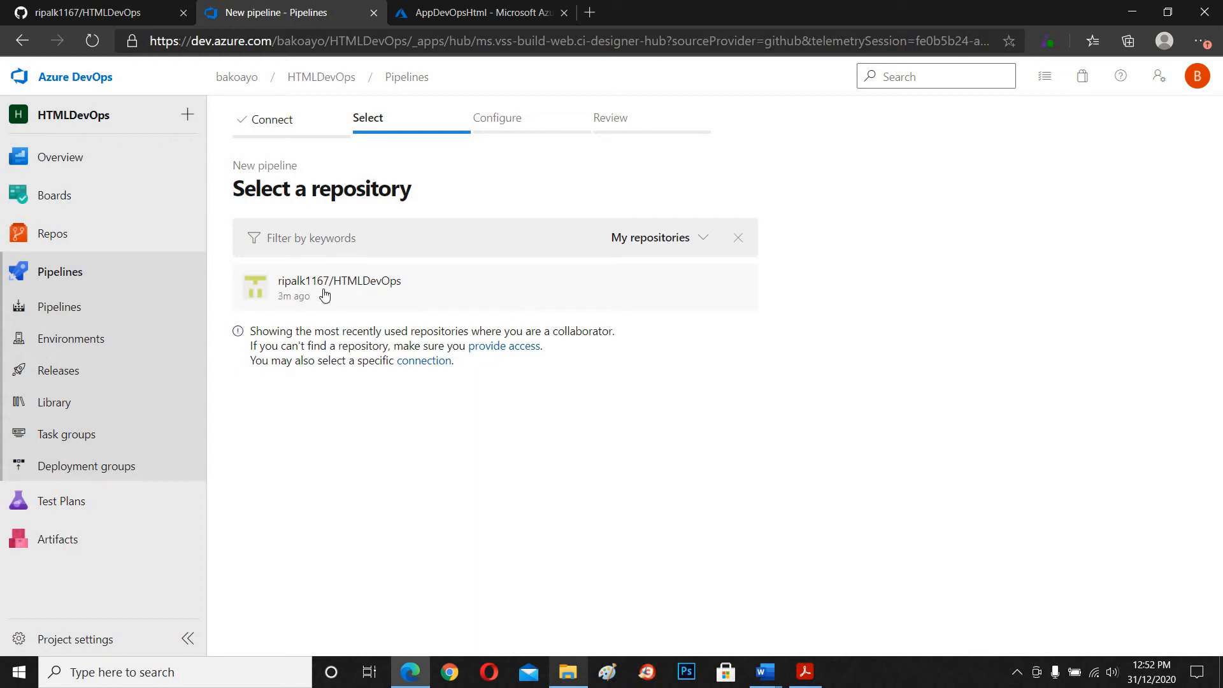
- Preview the local index.html file from the Webapp folder in the browser and close the preview
{"action": "left_click", "coordinate": [127, 13]}
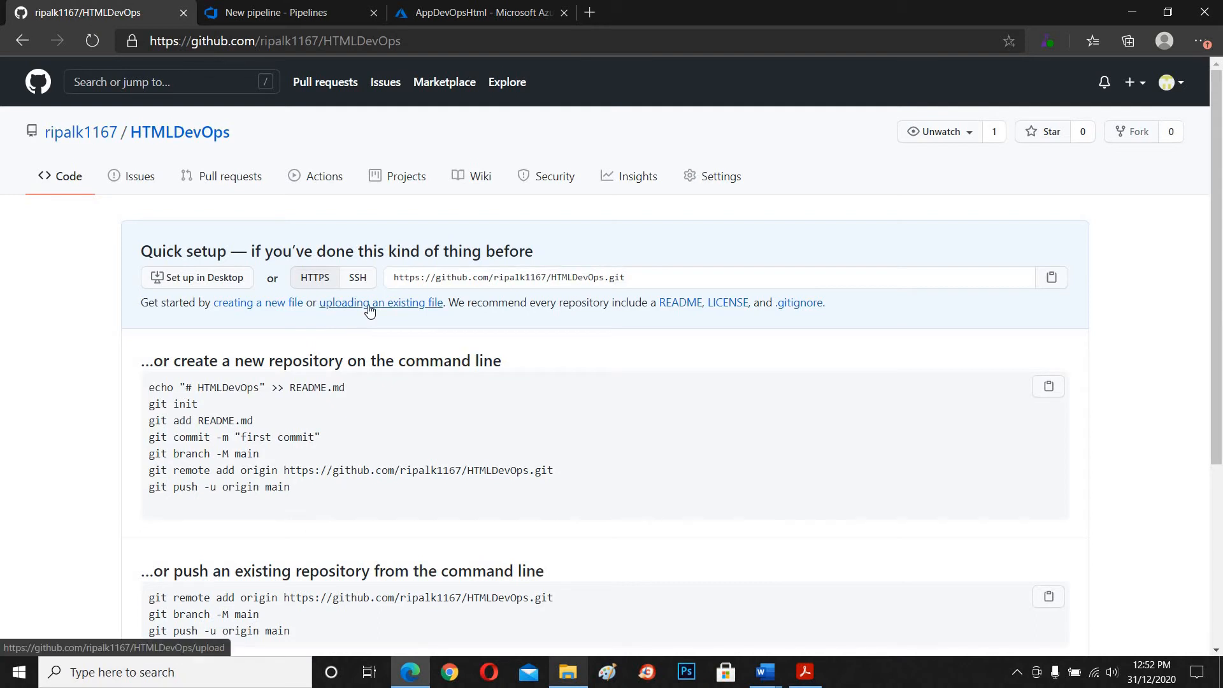
{"action": "key", "text": "alt+Tab"}
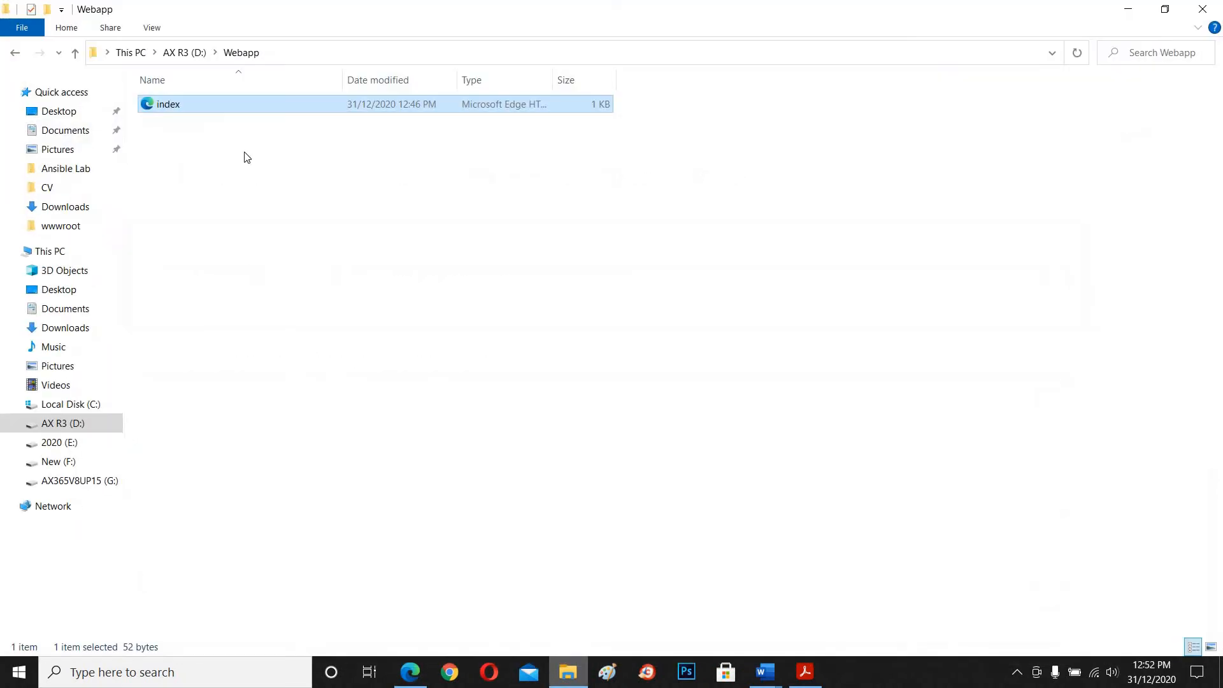
{"action": "left_click_drag", "start_coordinate": [158, 112], "coordinate": [163, 112]}
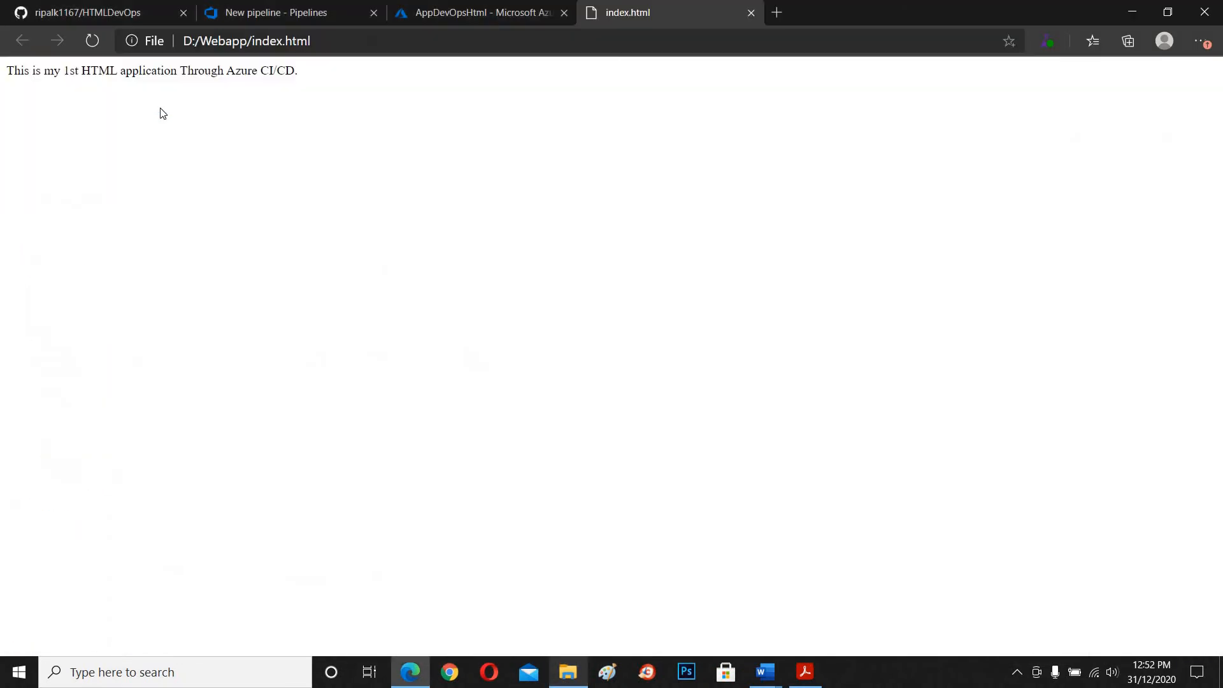
{"action": "left_click", "coordinate": [755, 12]}
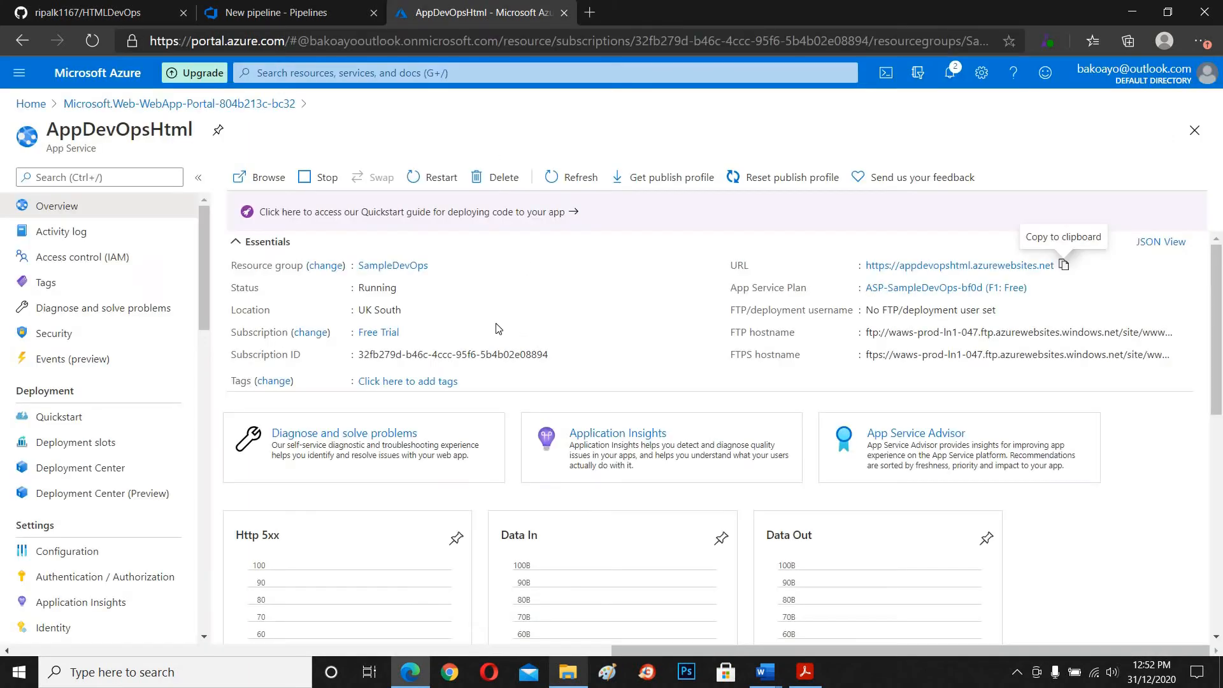
- Add index.html from the Webapp folder on drive D as an upload to the HTMLDevOps GitHub repository
{"action": "left_click", "coordinate": [125, 9]}
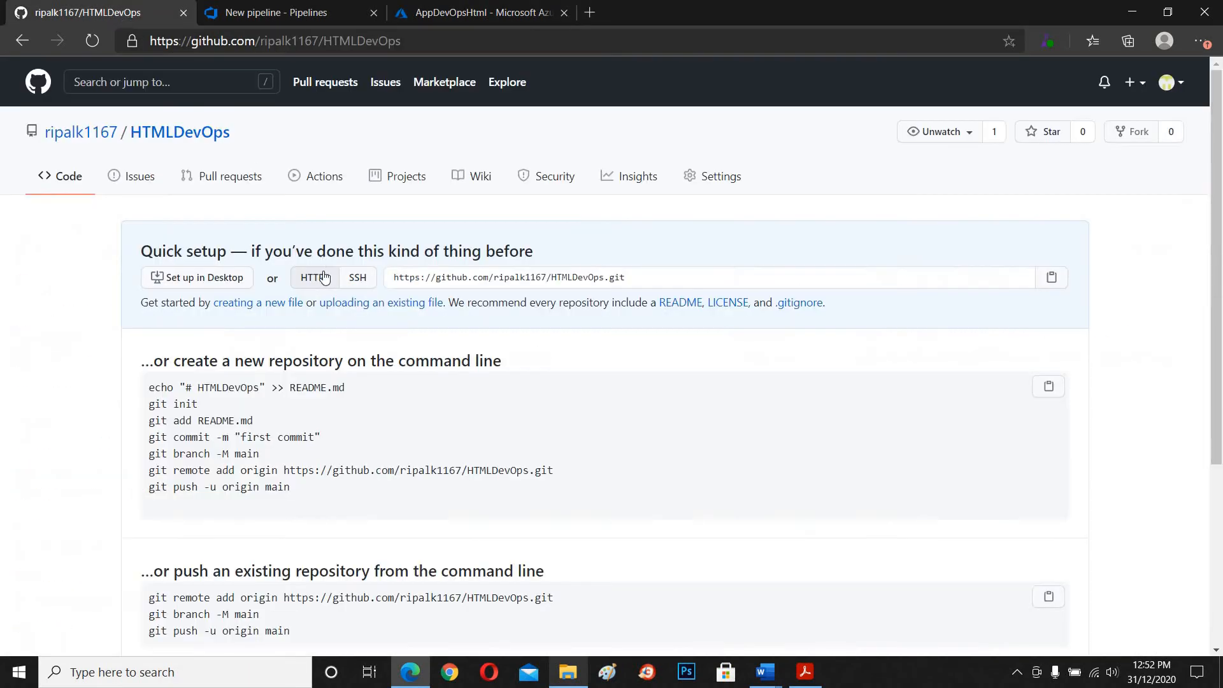
{"action": "left_click", "coordinate": [384, 310]}
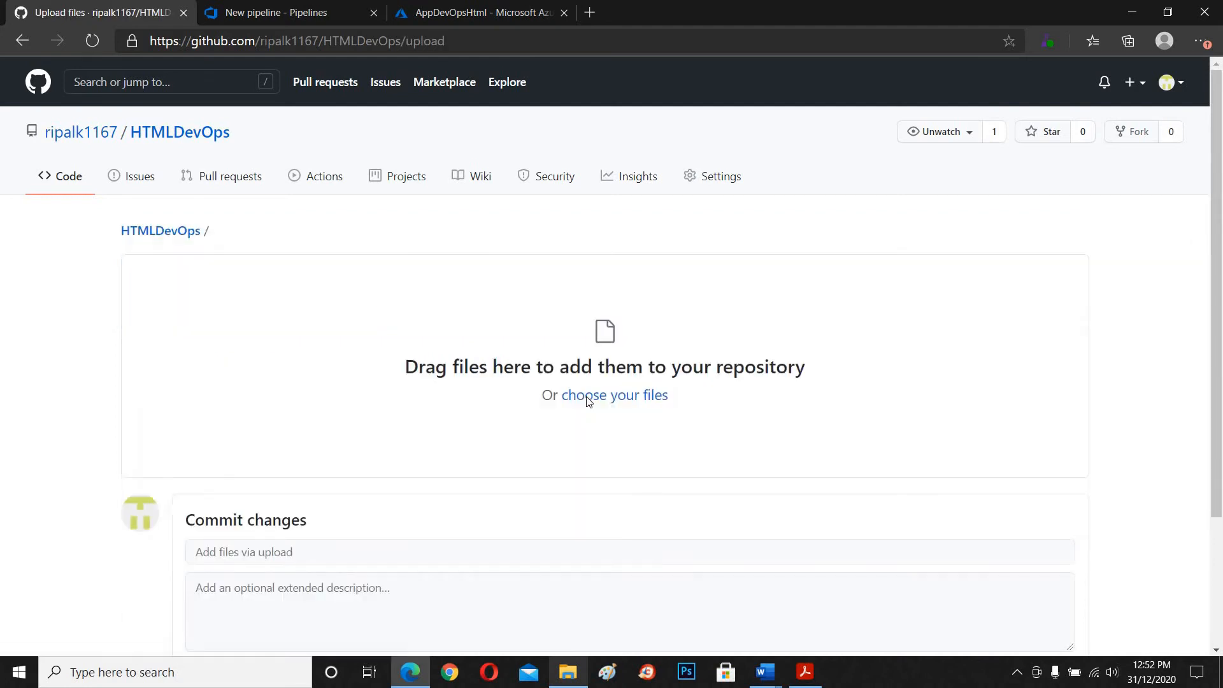
{"action": "left_click", "coordinate": [605, 400]}
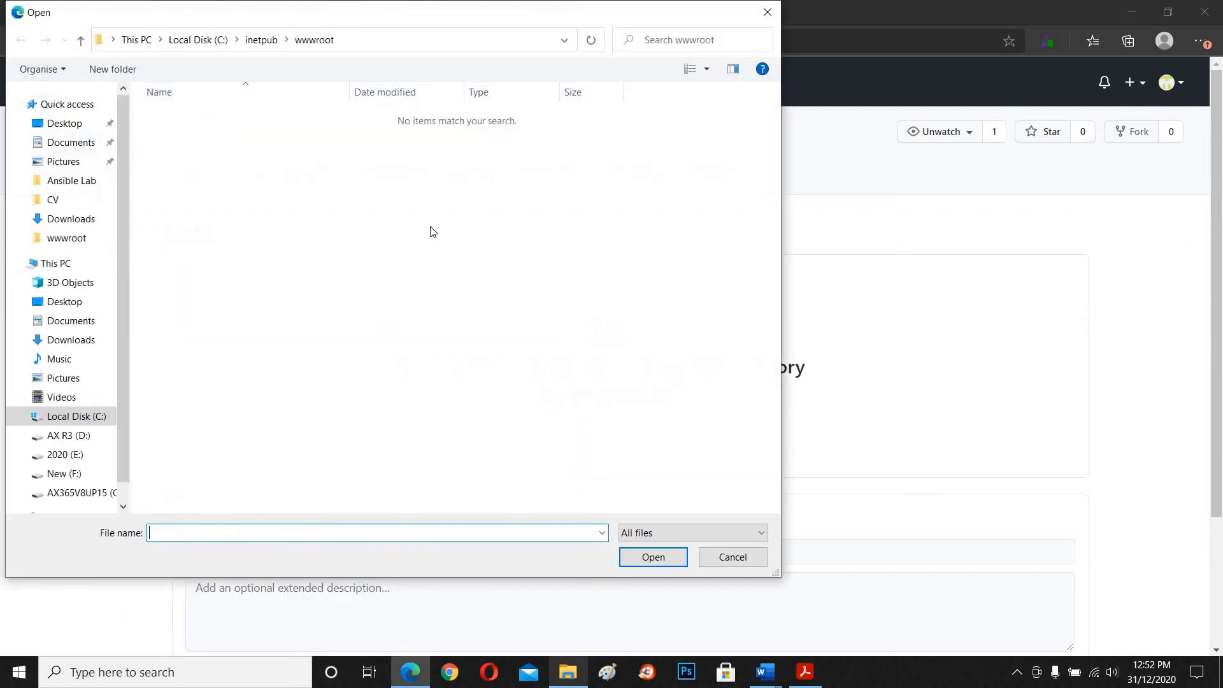
{"action": "left_click", "coordinate": [54, 438]}
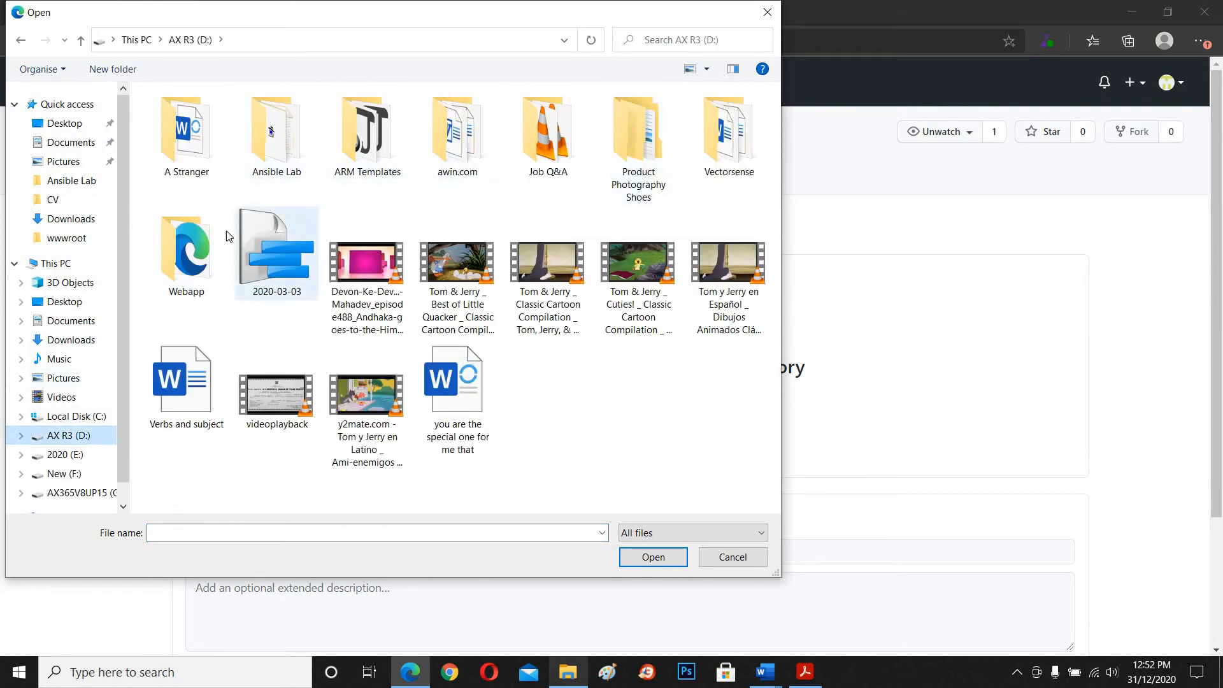
{"action": "double_click", "coordinate": [183, 252]}
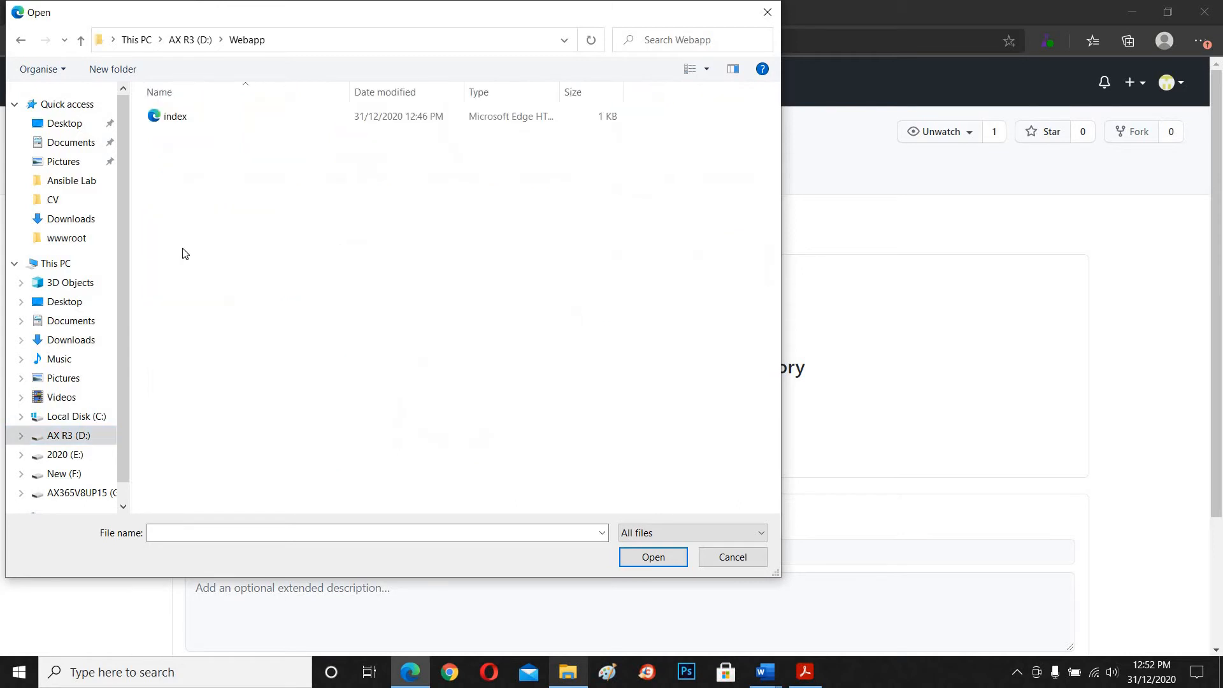
{"action": "left_click", "coordinate": [163, 119]}
{"action": "double_click", "coordinate": [162, 120]}
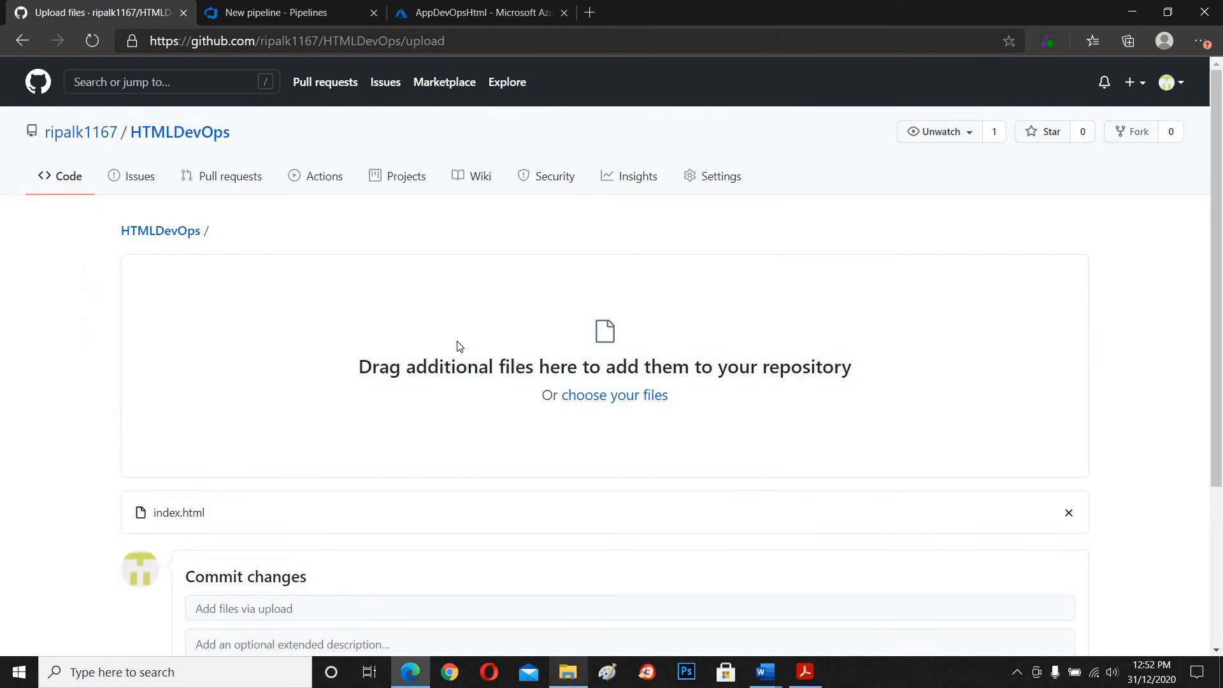
- Commit the uploaded index.html to the HTMLDevOps repository and check its entry in the file list
{"action": "left_click_drag", "start_coordinate": [172, 527], "coordinate": [153, 522]}
{"action": "left_click", "coordinate": [153, 519]}
{"action": "double_click", "coordinate": [155, 513]}
{"action": "left_click_drag", "start_coordinate": [1217, 414], "coordinate": [1217, 578]}
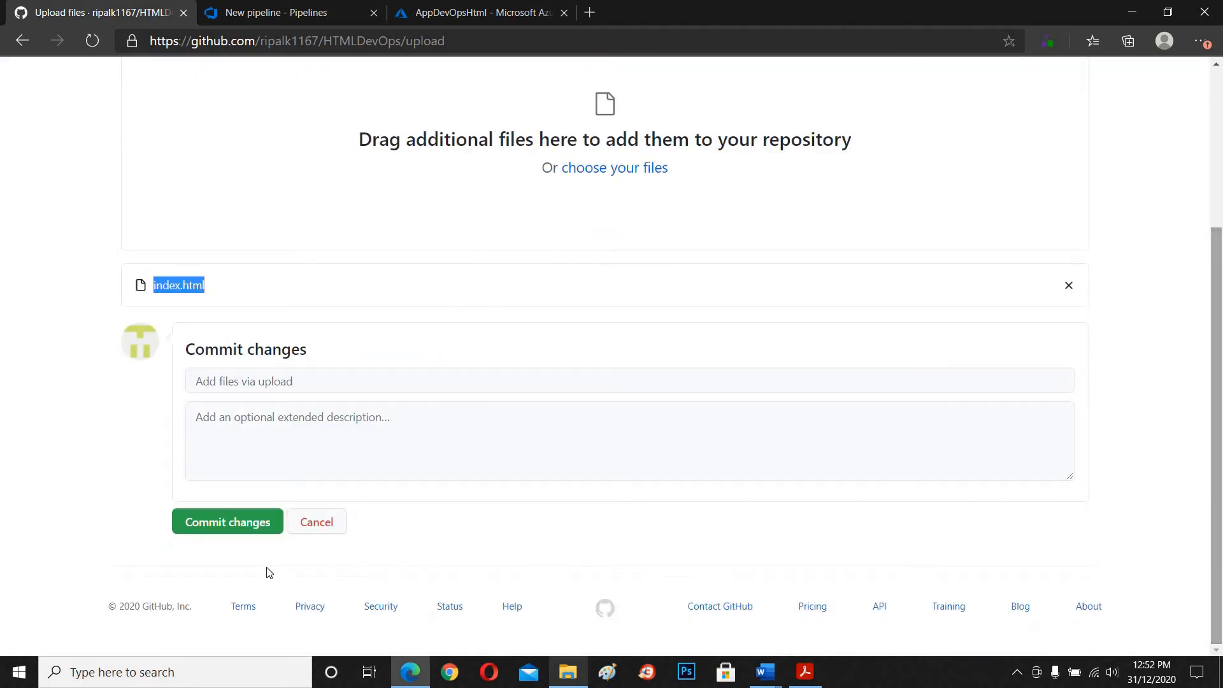
{"action": "left_click", "coordinate": [229, 522]}
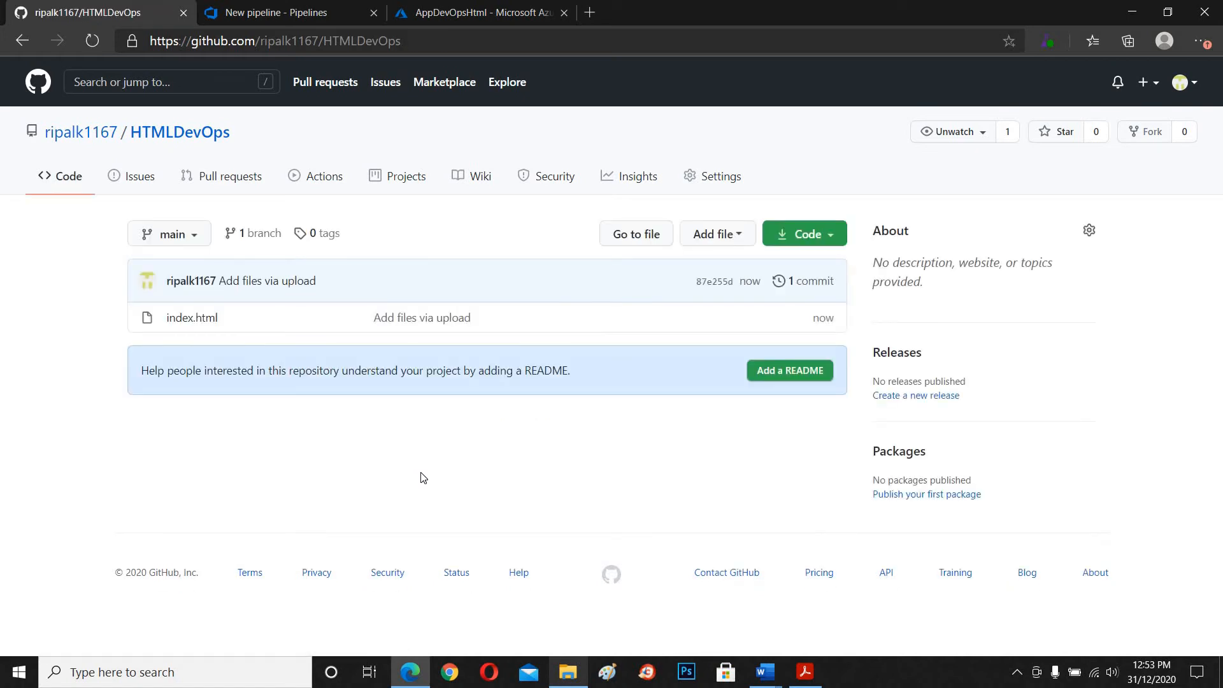
{"action": "left_click_drag", "start_coordinate": [234, 322], "coordinate": [169, 325]}
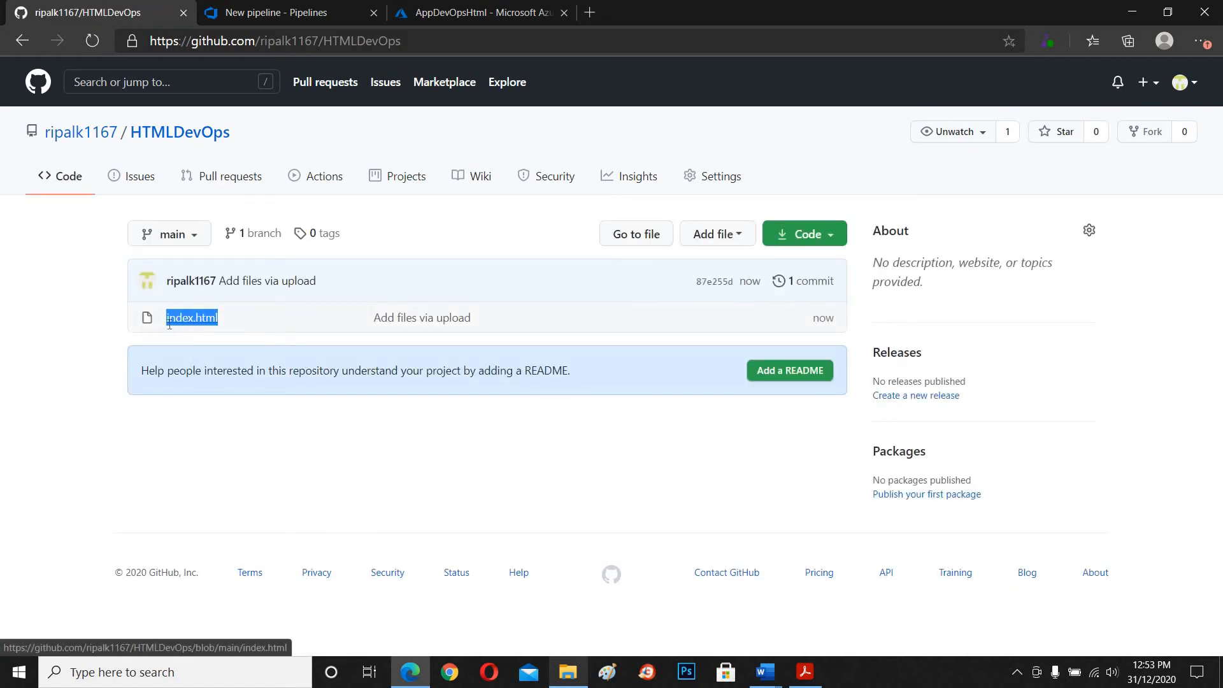
{"action": "left_click_drag", "start_coordinate": [237, 135], "coordinate": [45, 134]}
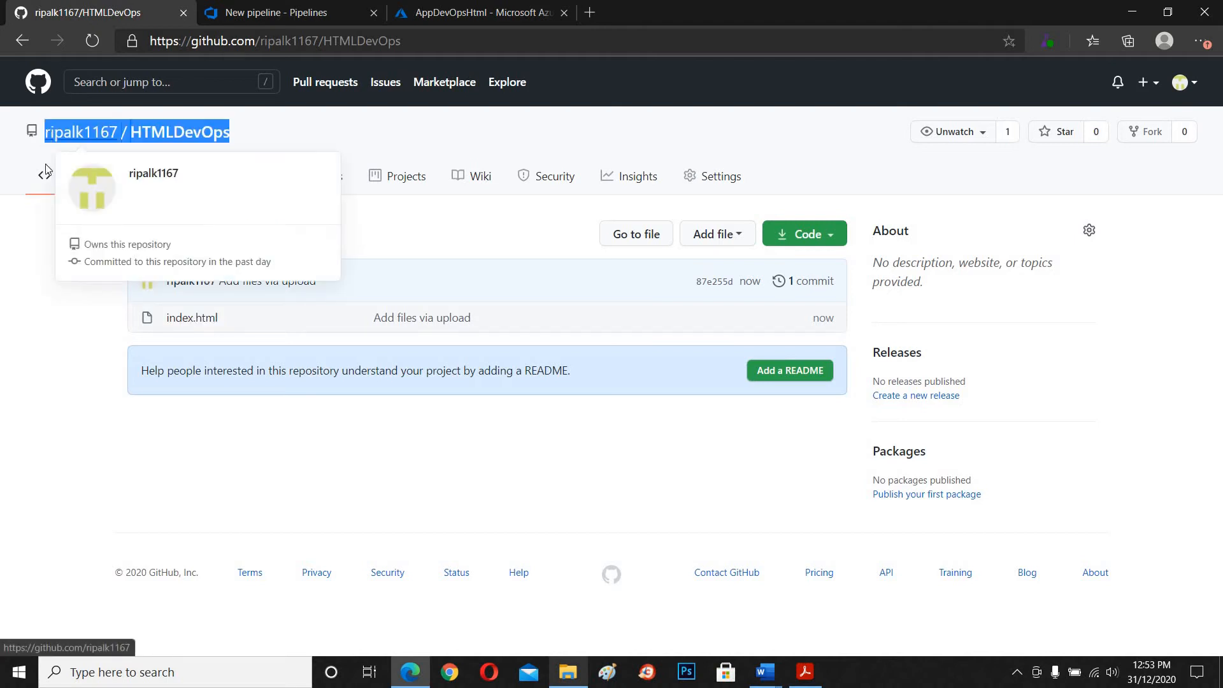
{"action": "left_click_drag", "start_coordinate": [233, 316], "coordinate": [165, 318]}
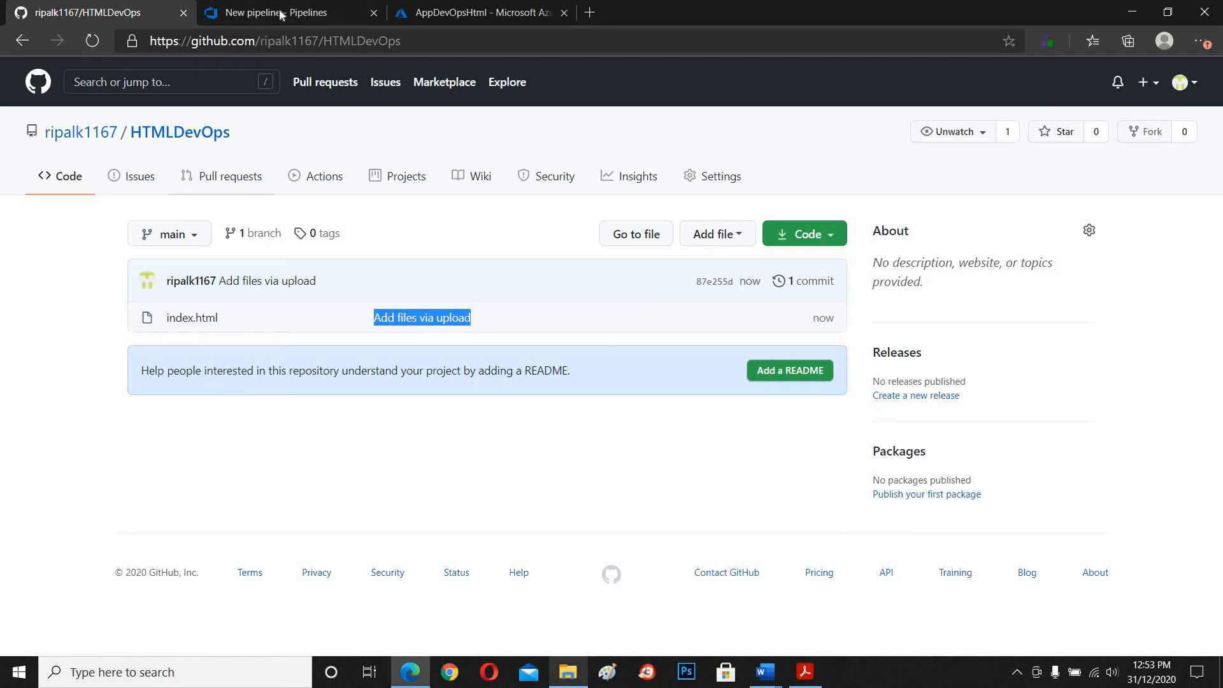
- Select the HTMLDevOps repository for the pipeline, approve installing Azure Pipelines on only that repository, and continue with the signed-in Microsoft account
{"action": "left_click", "coordinate": [327, 9]}
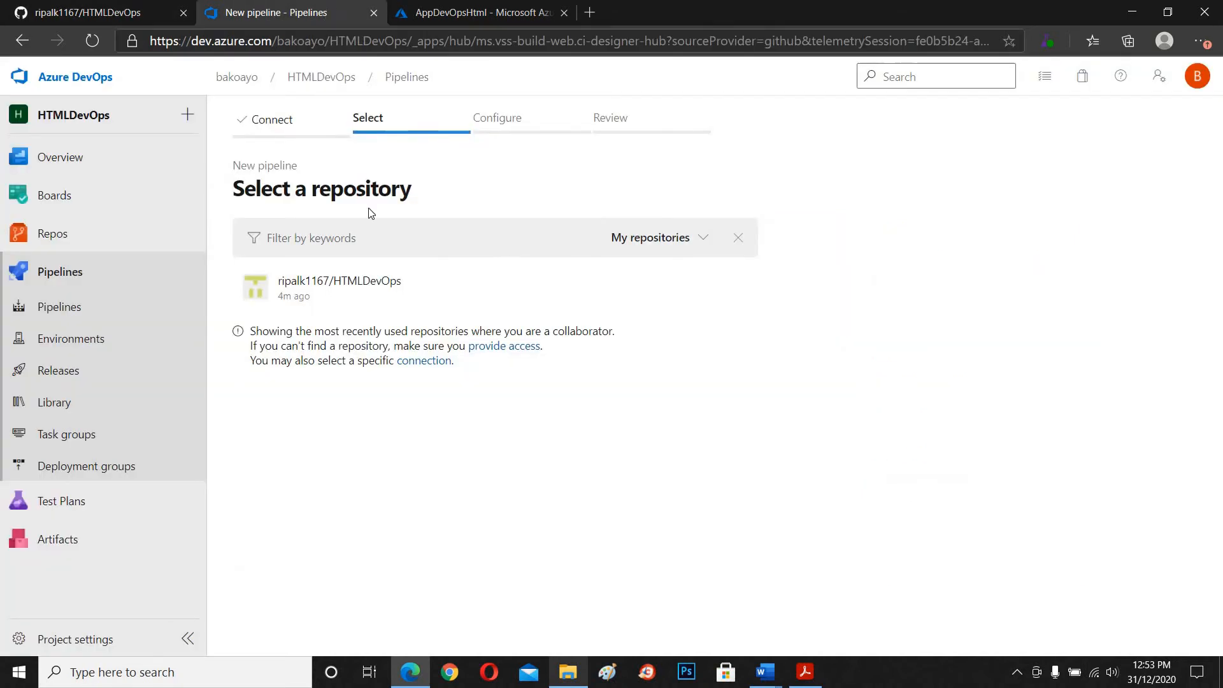
{"action": "left_click", "coordinate": [355, 288]}
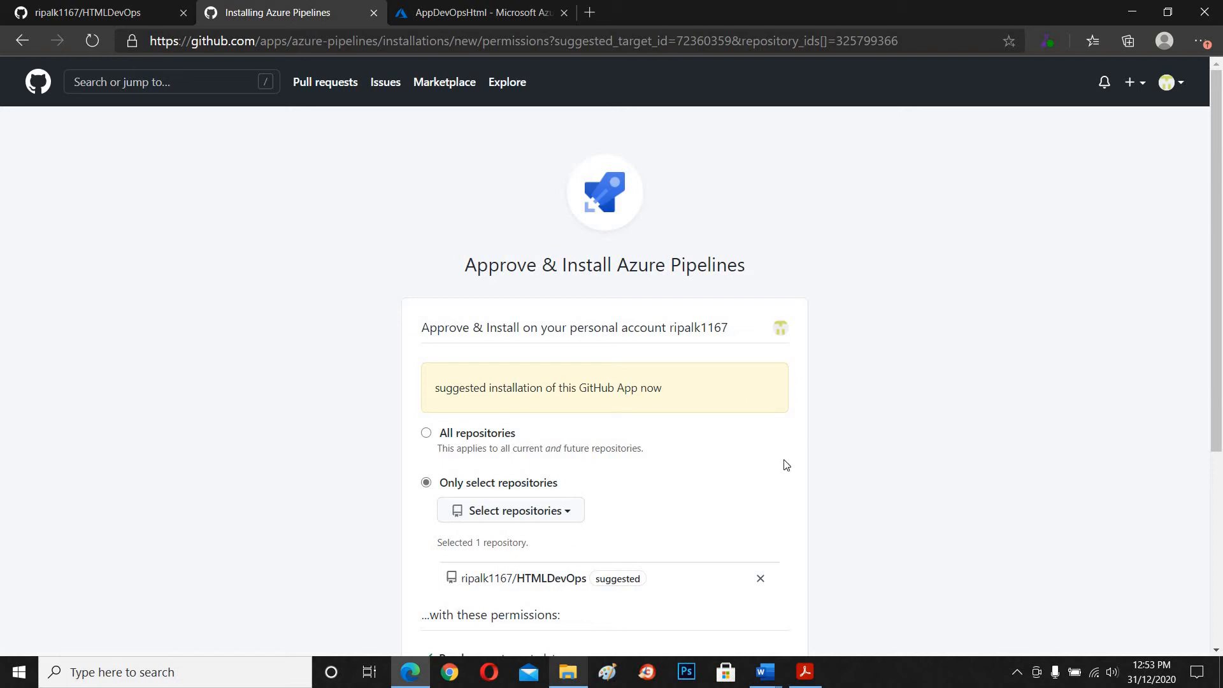
{"action": "left_click_drag", "start_coordinate": [1218, 301], "coordinate": [1221, 433]}
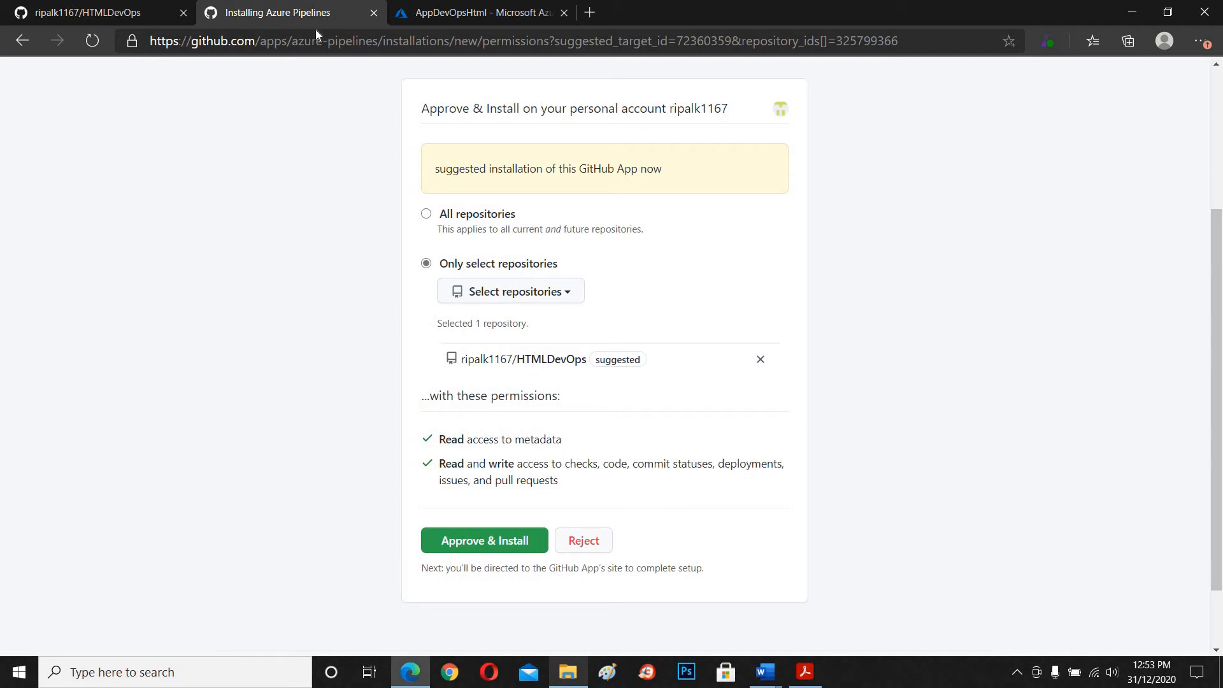
{"action": "left_click", "coordinate": [89, 13]}
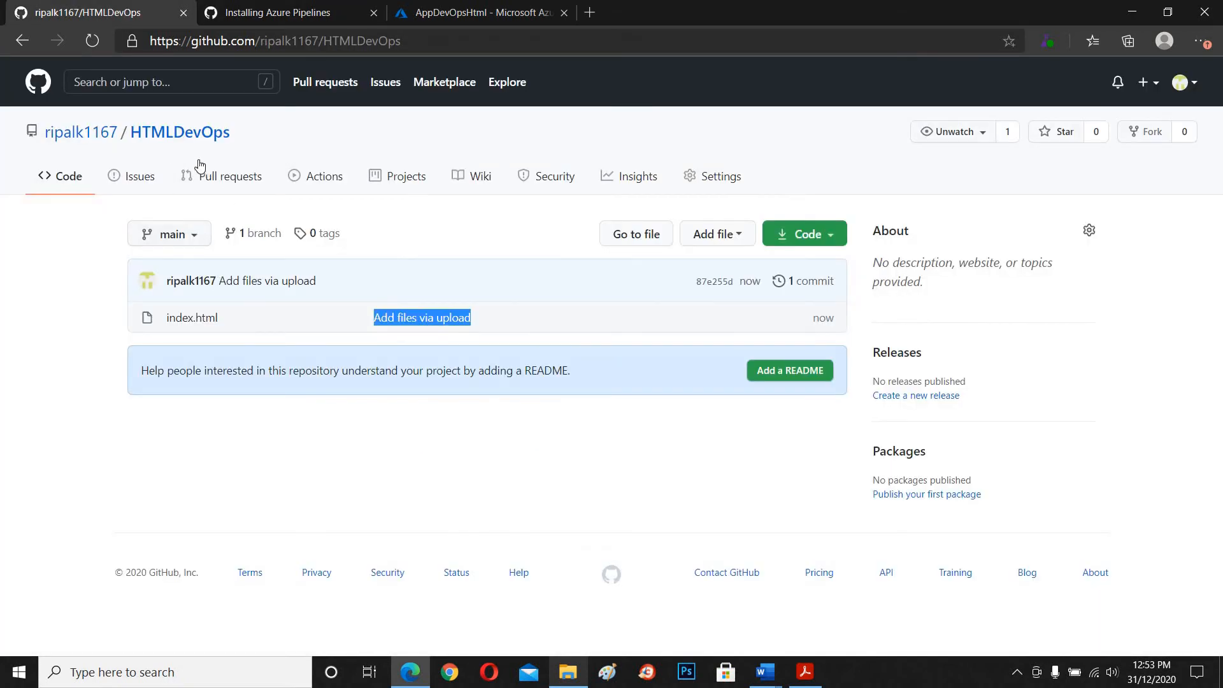
{"action": "left_click", "coordinate": [300, 15]}
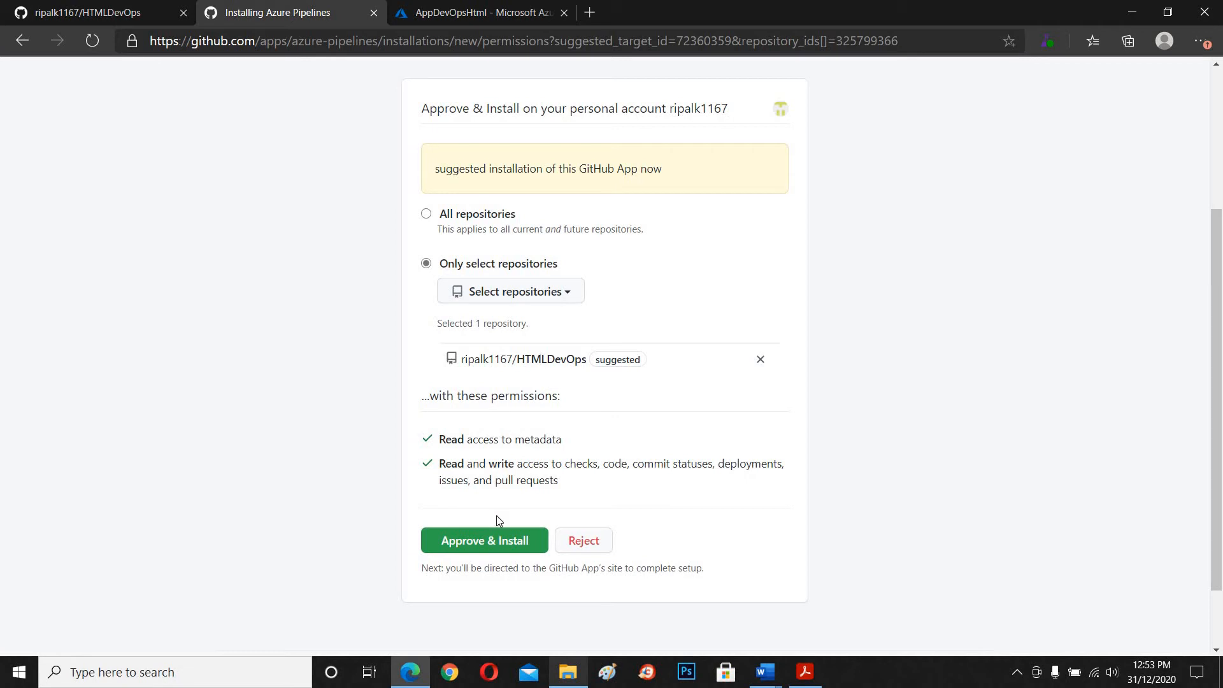
{"action": "left_click", "coordinate": [496, 545]}
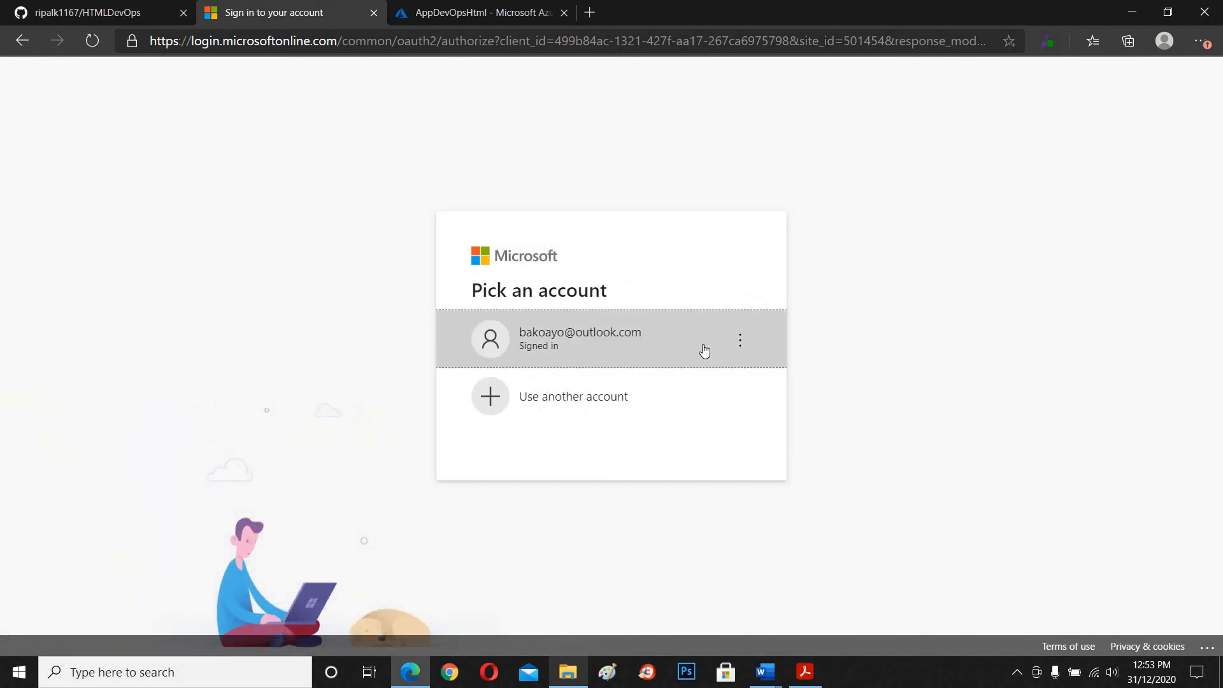
{"action": "left_click", "coordinate": [704, 350]}
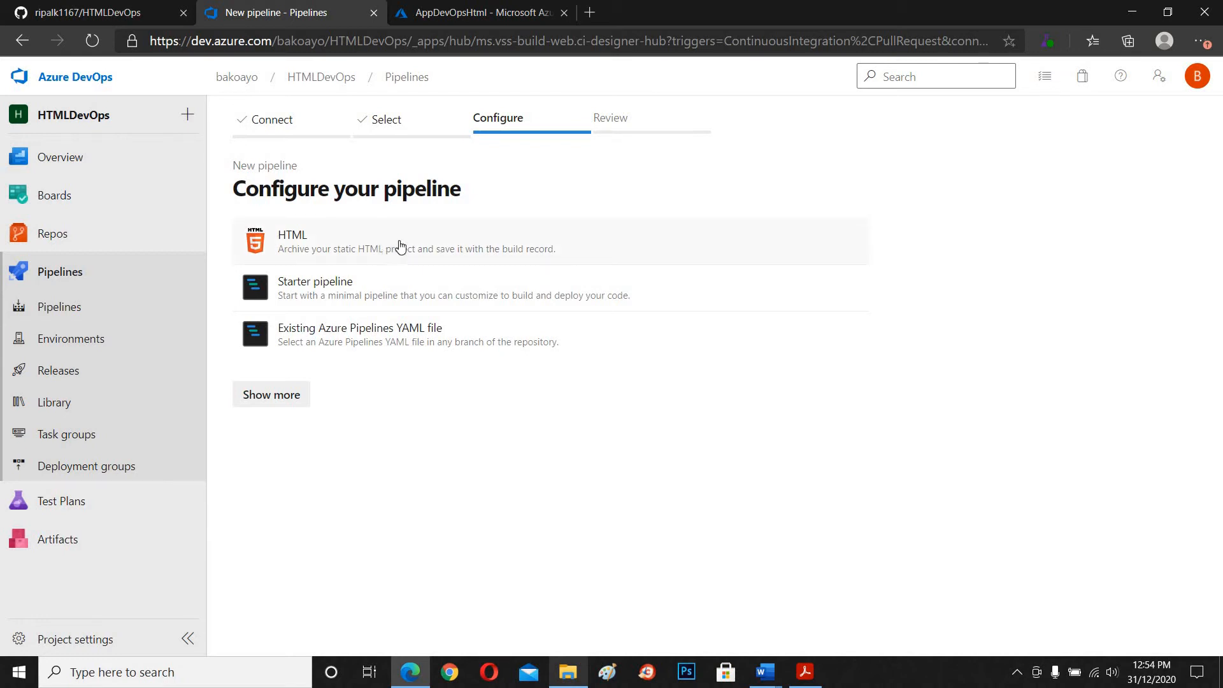
- Configure the pipeline with the HTML template, then save and run it, committing "Set up CI with Azure Pipelines" directly to the main branch
{"action": "left_click", "coordinate": [313, 249]}
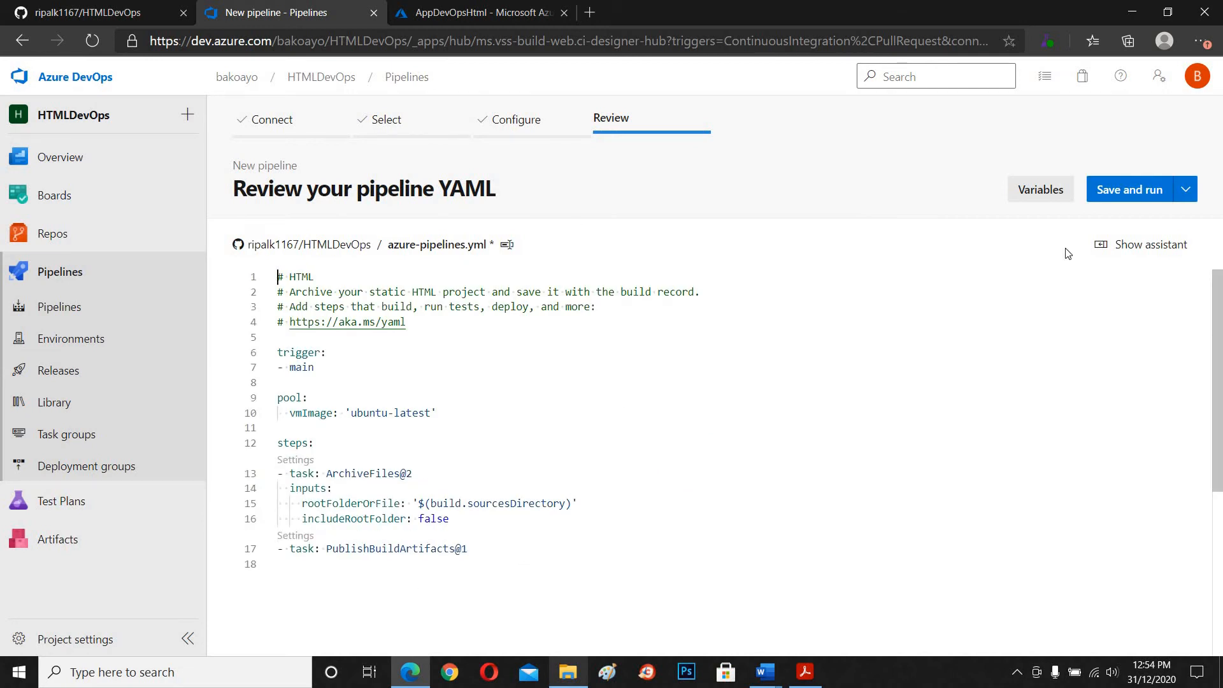
{"action": "left_click", "coordinate": [1130, 190]}
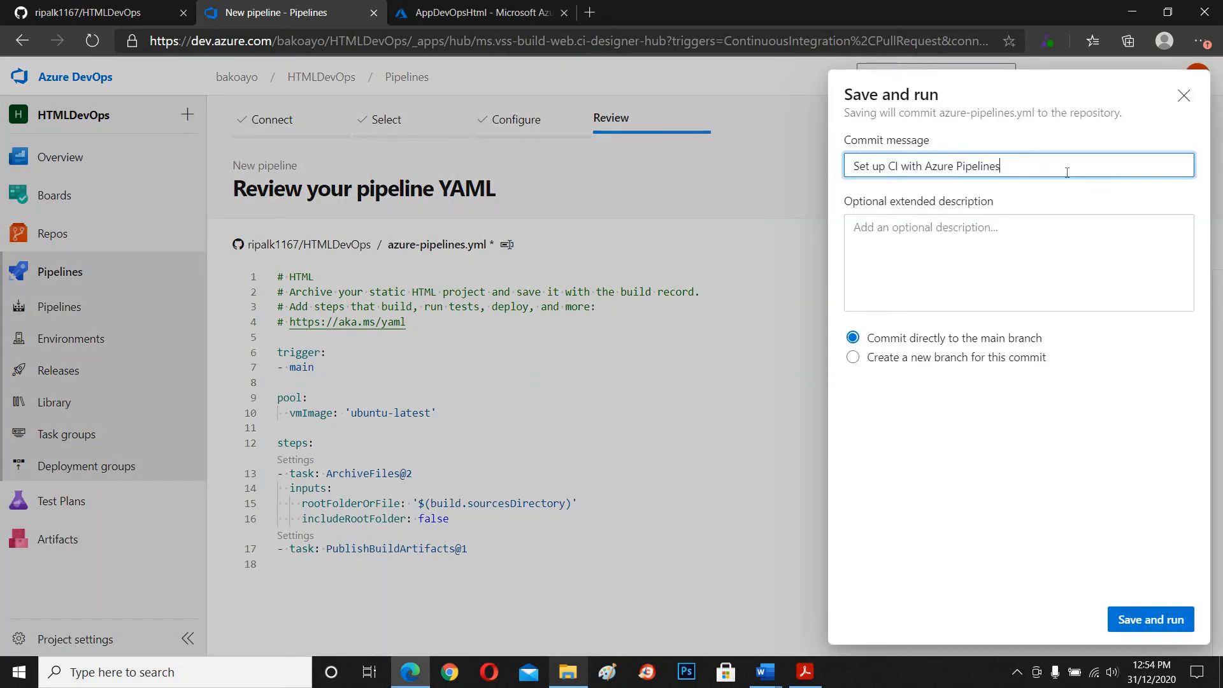
{"action": "left_click_drag", "start_coordinate": [1067, 172], "coordinate": [858, 188]}
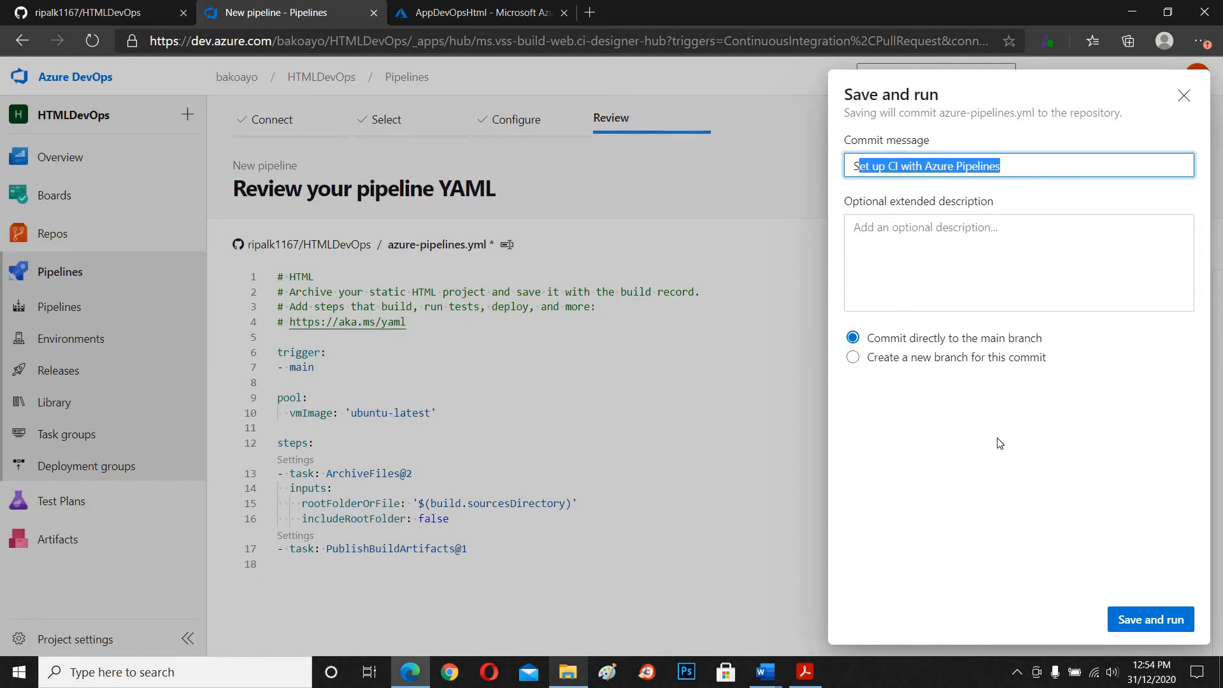
{"action": "left_click", "coordinate": [1129, 627]}
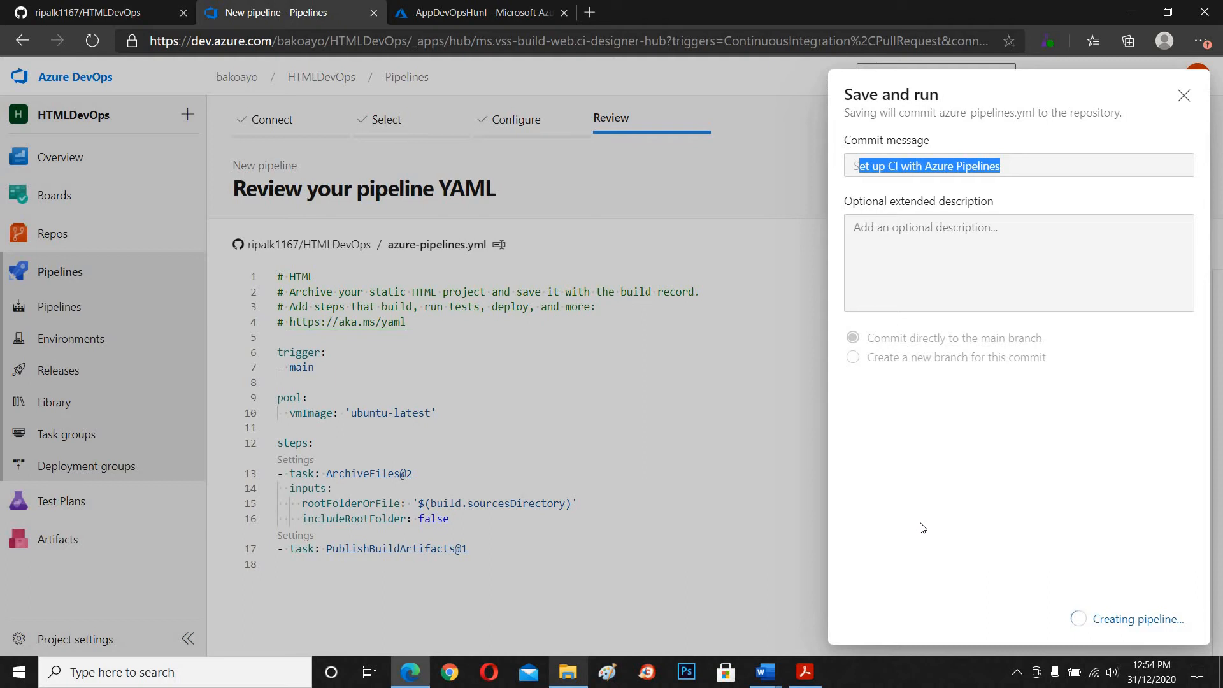
{"action": "left_click_drag", "start_coordinate": [1095, 619], "coordinate": [1185, 621]}
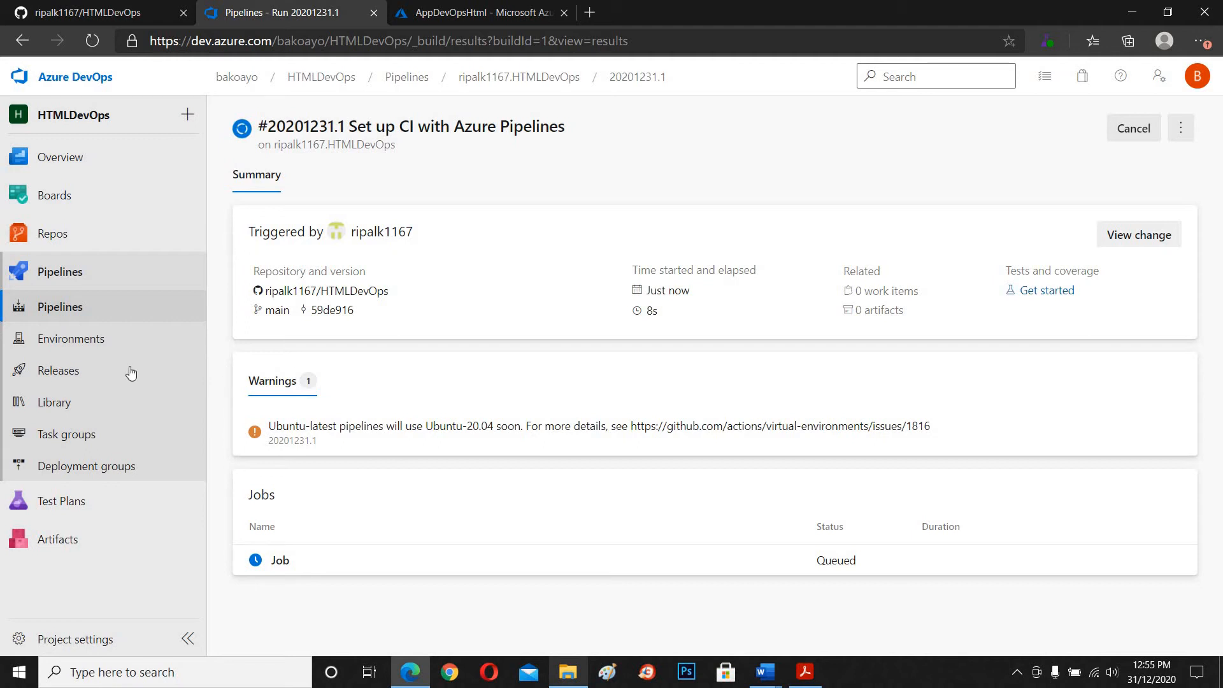
- Create a new release pipeline from the Azure App Service deployment template, keeping Stage 1 as the stage name
{"action": "left_click", "coordinate": [58, 379]}
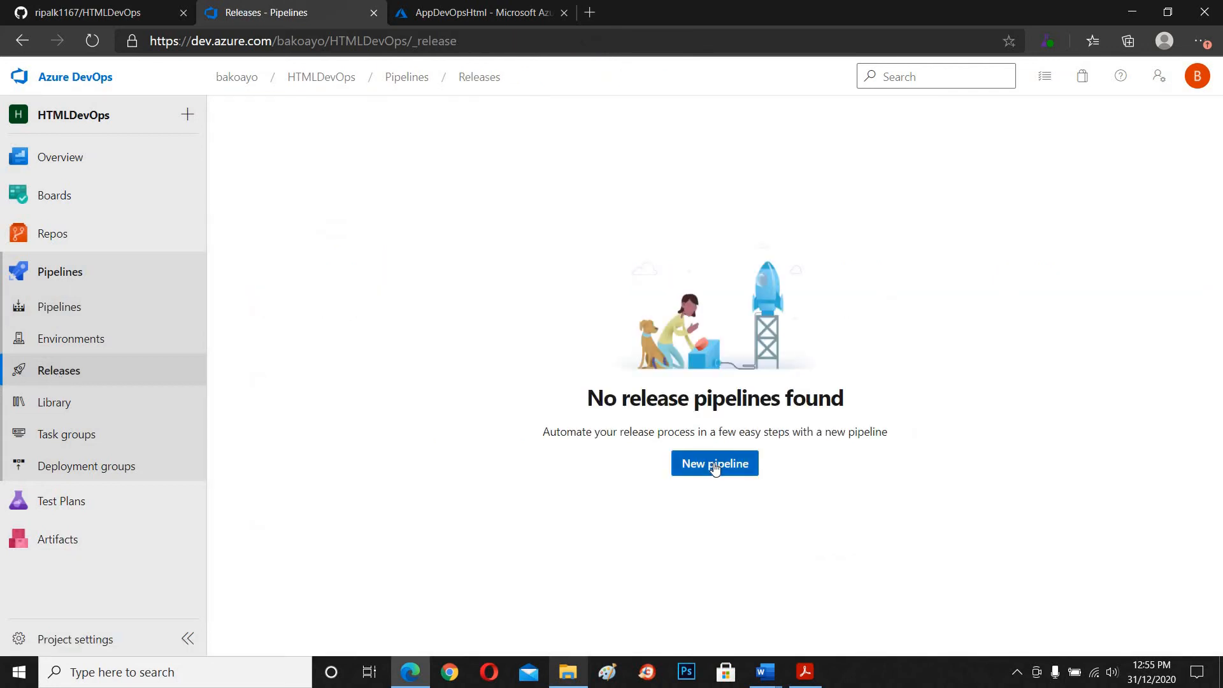
{"action": "left_click", "coordinate": [714, 465]}
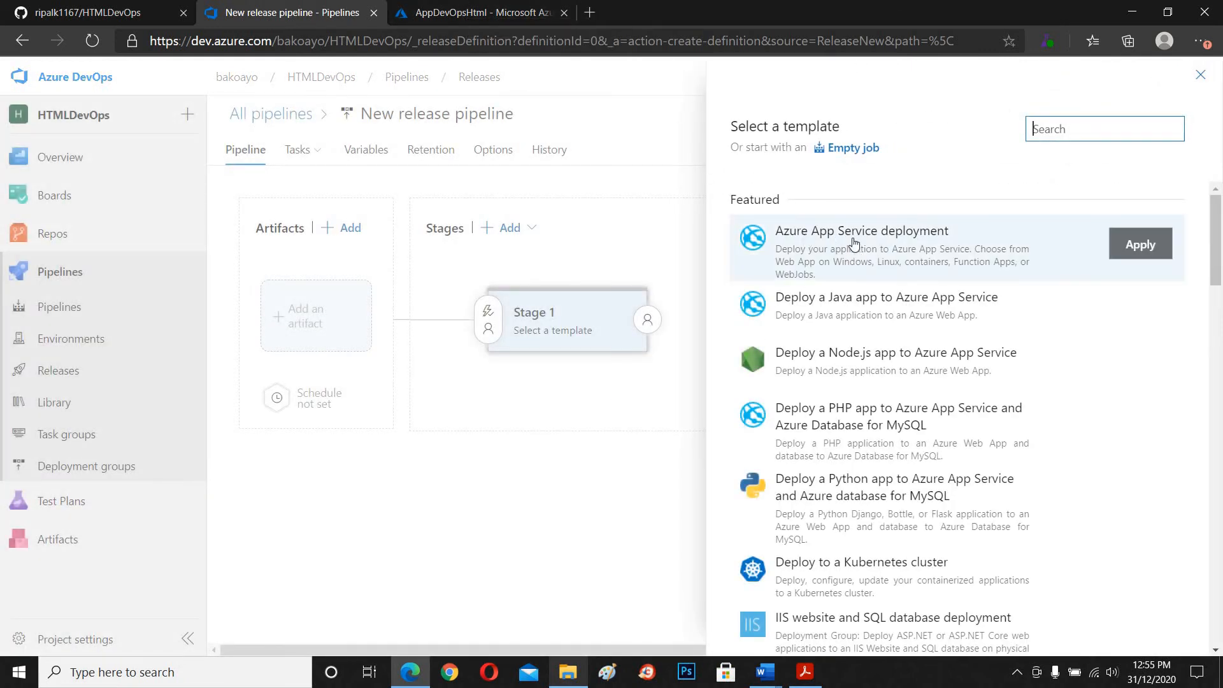
{"action": "left_click", "coordinate": [508, 6]}
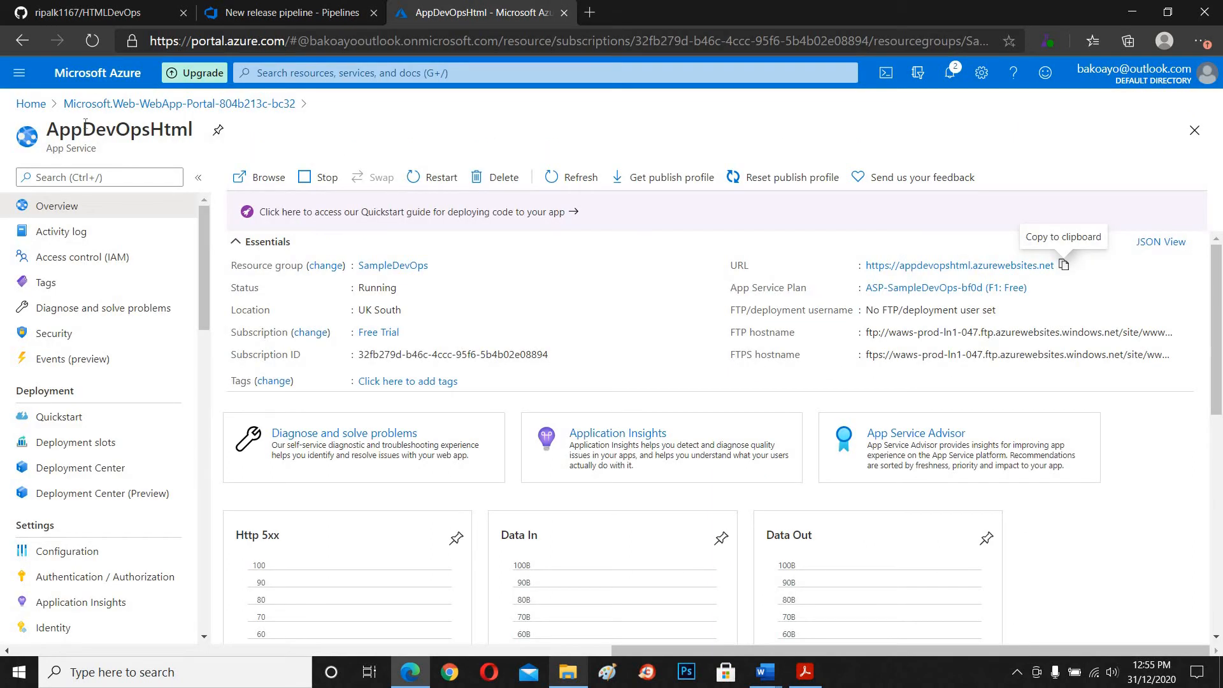
{"action": "left_click", "coordinate": [320, 12]}
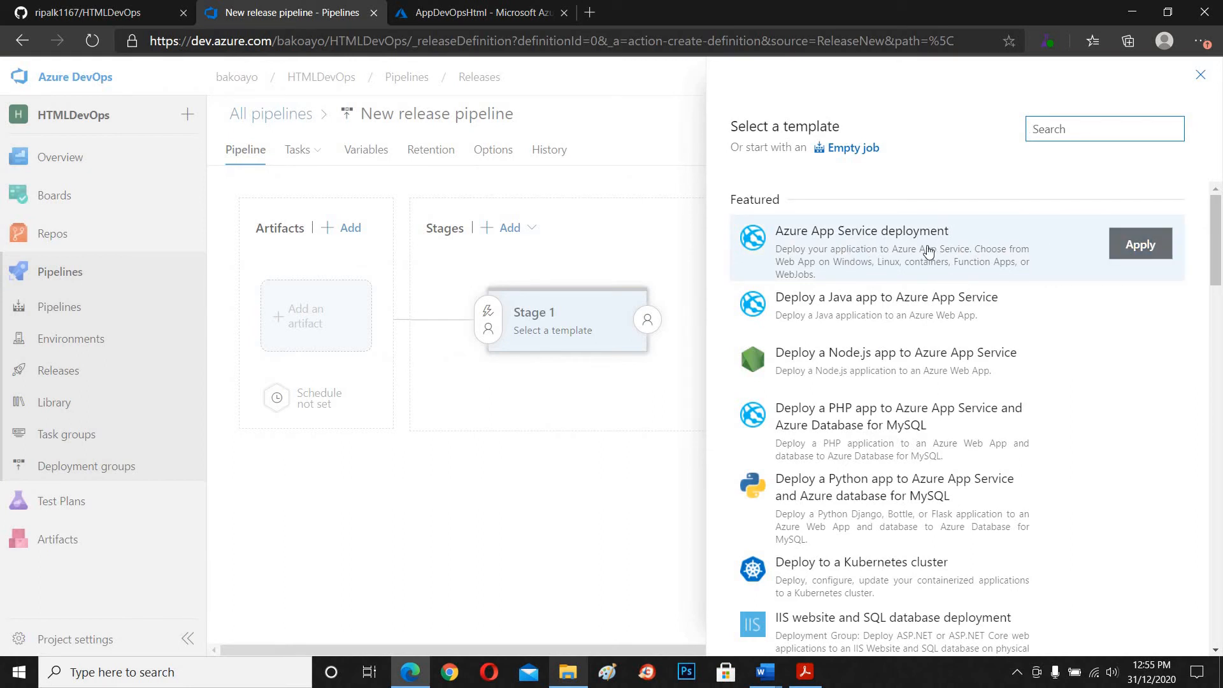
{"action": "left_click", "coordinate": [1125, 249]}
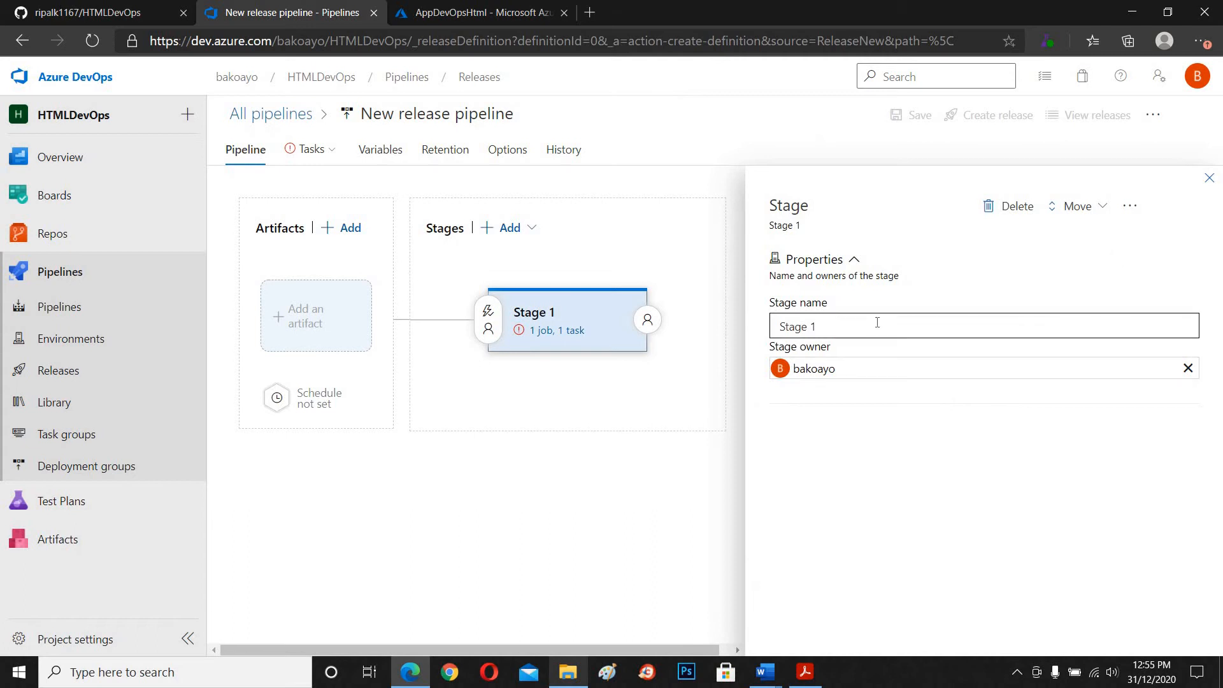
{"action": "left_click_drag", "start_coordinate": [822, 325], "coordinate": [751, 344]}
{"action": "left_click", "coordinate": [838, 331]}
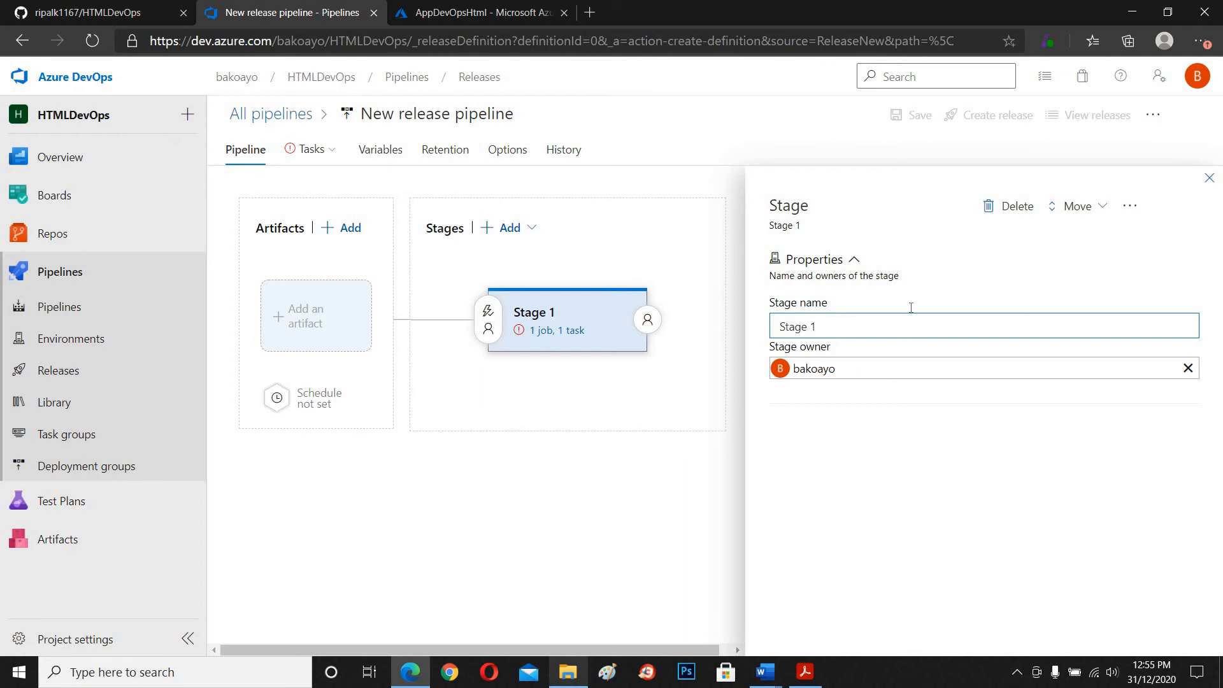
{"action": "left_click", "coordinate": [1208, 179]}
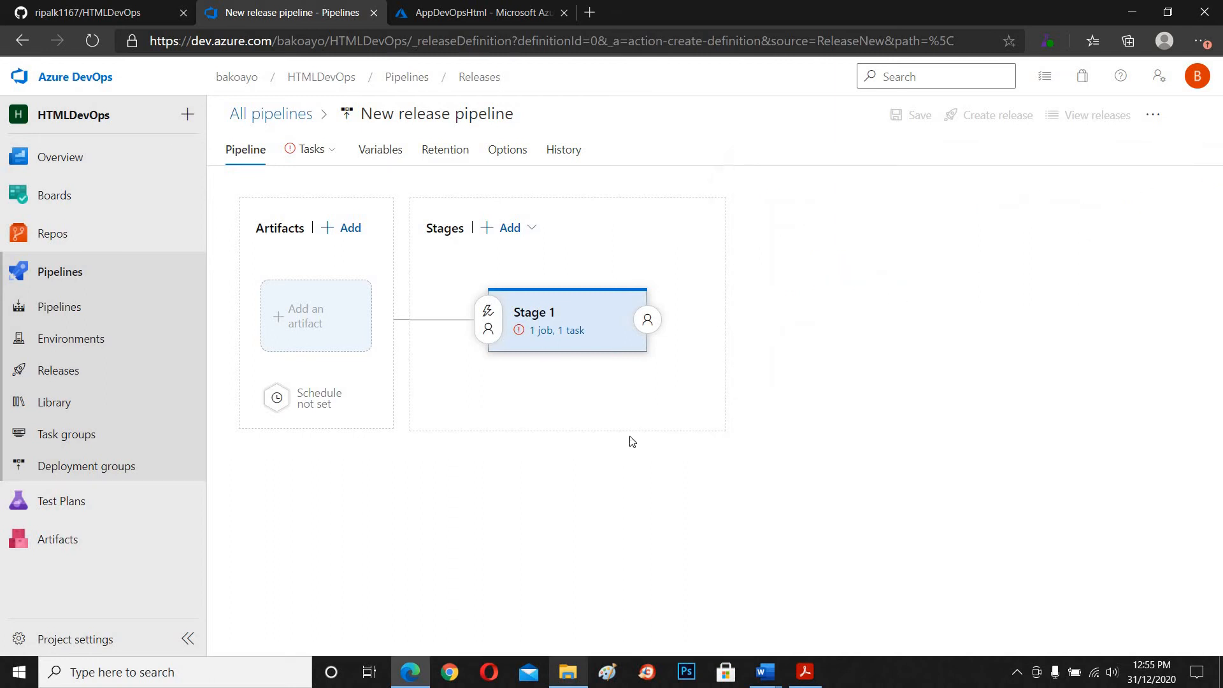
- Add a Build artifact to the release pipeline from the HTMLDevOps project's build pipeline, using the Latest default version
{"action": "left_click", "coordinate": [331, 323]}
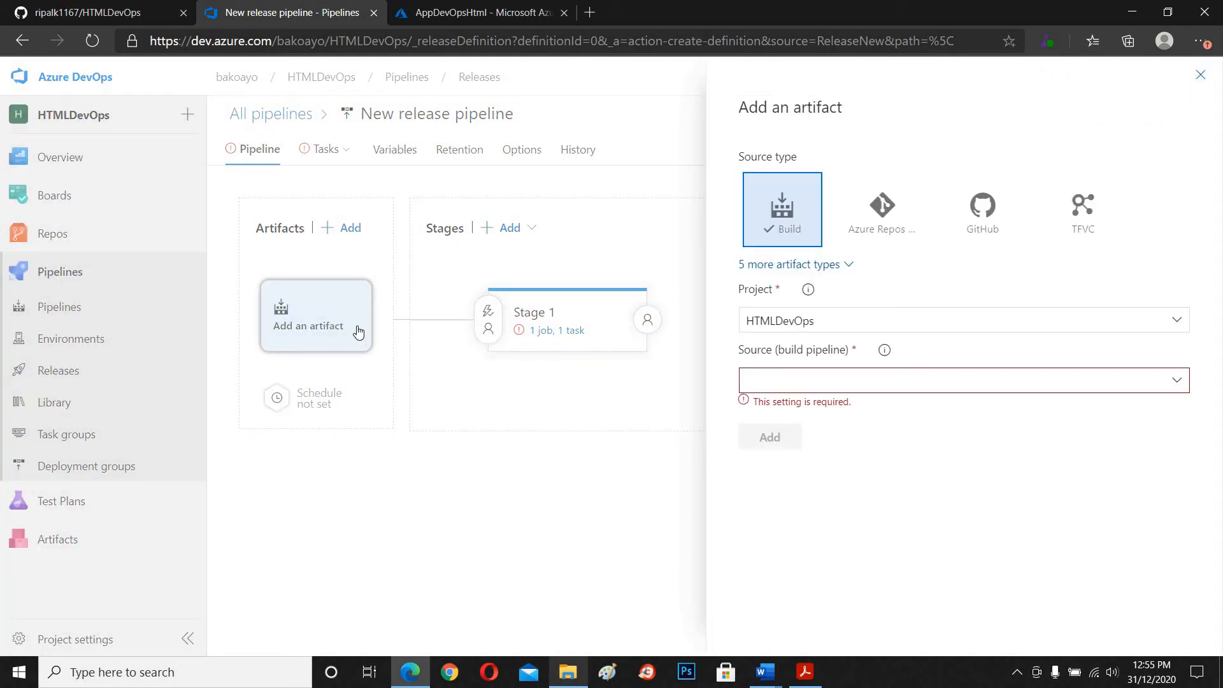
{"action": "left_click", "coordinate": [1172, 325]}
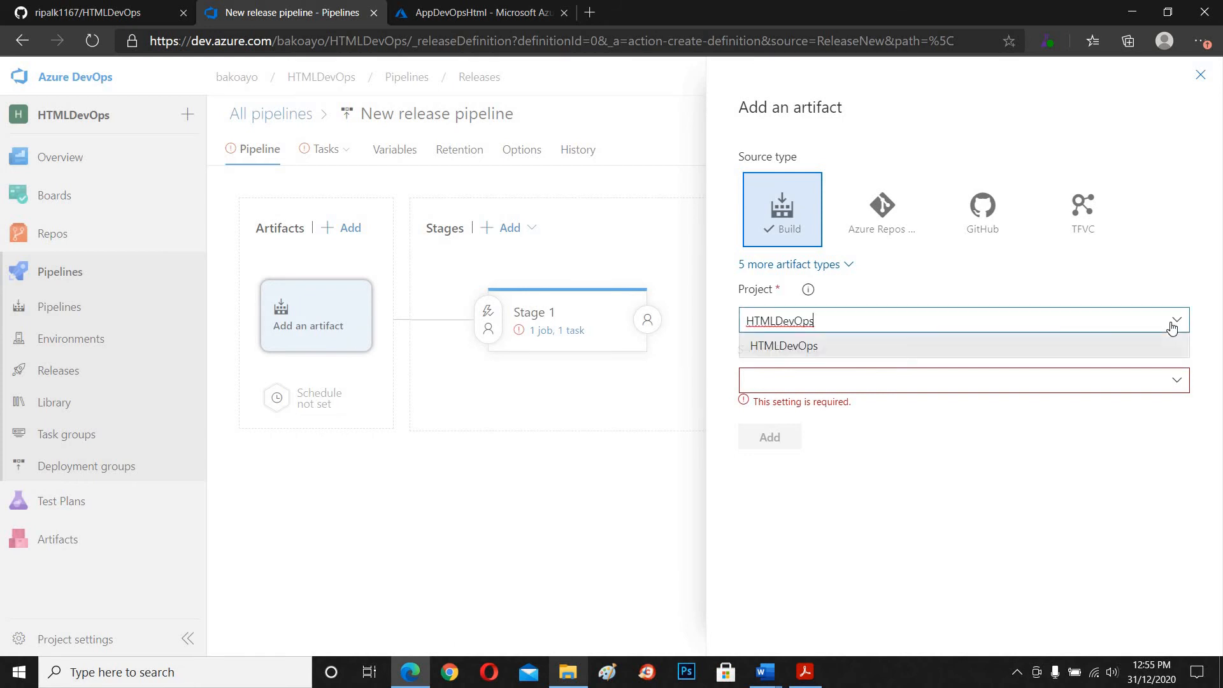
{"action": "left_click", "coordinate": [1173, 325]}
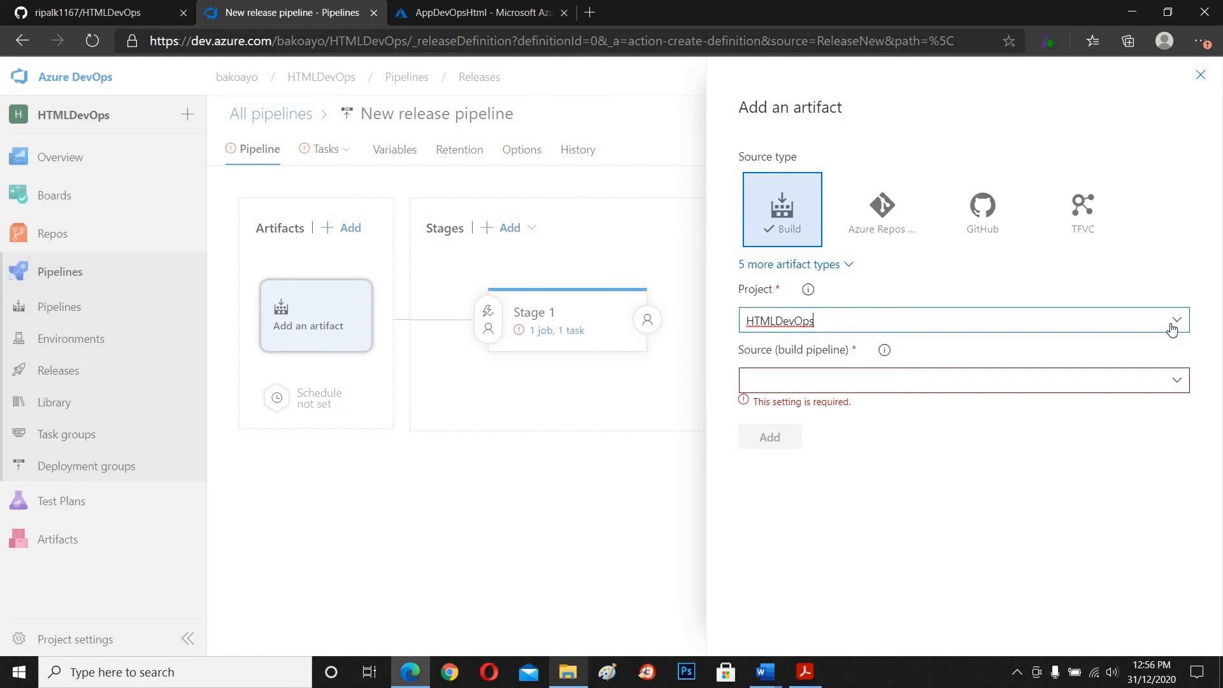
{"action": "left_click", "coordinate": [1177, 382]}
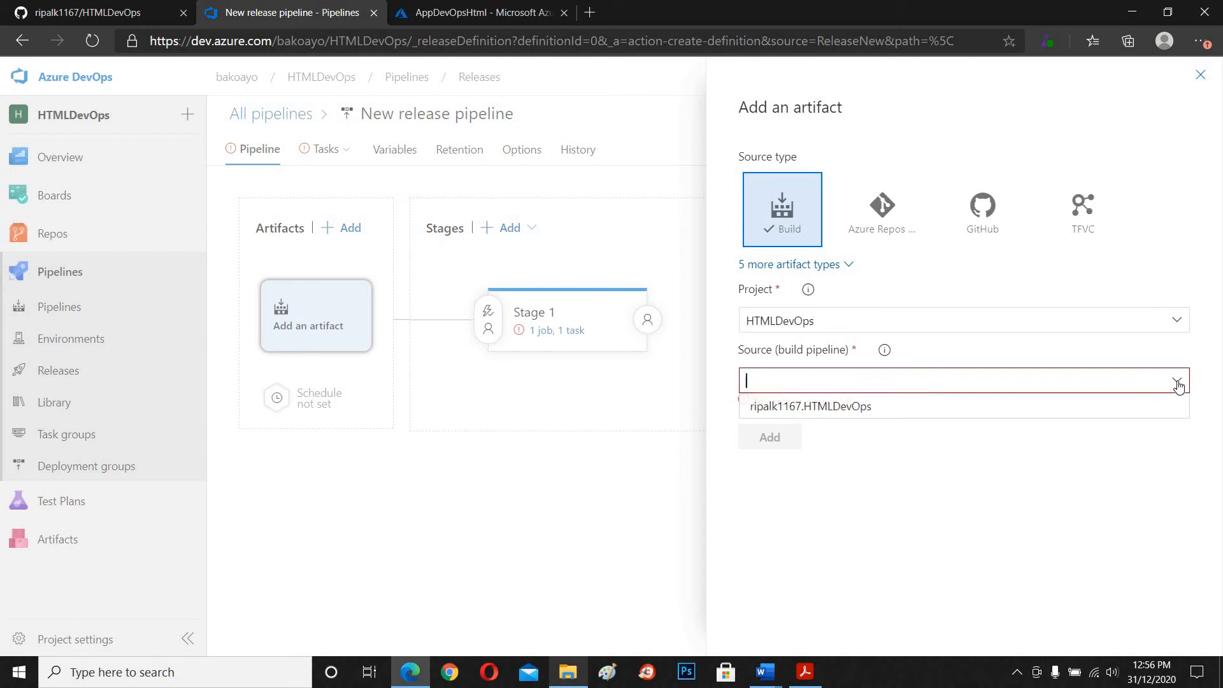
{"action": "left_click", "coordinate": [867, 410]}
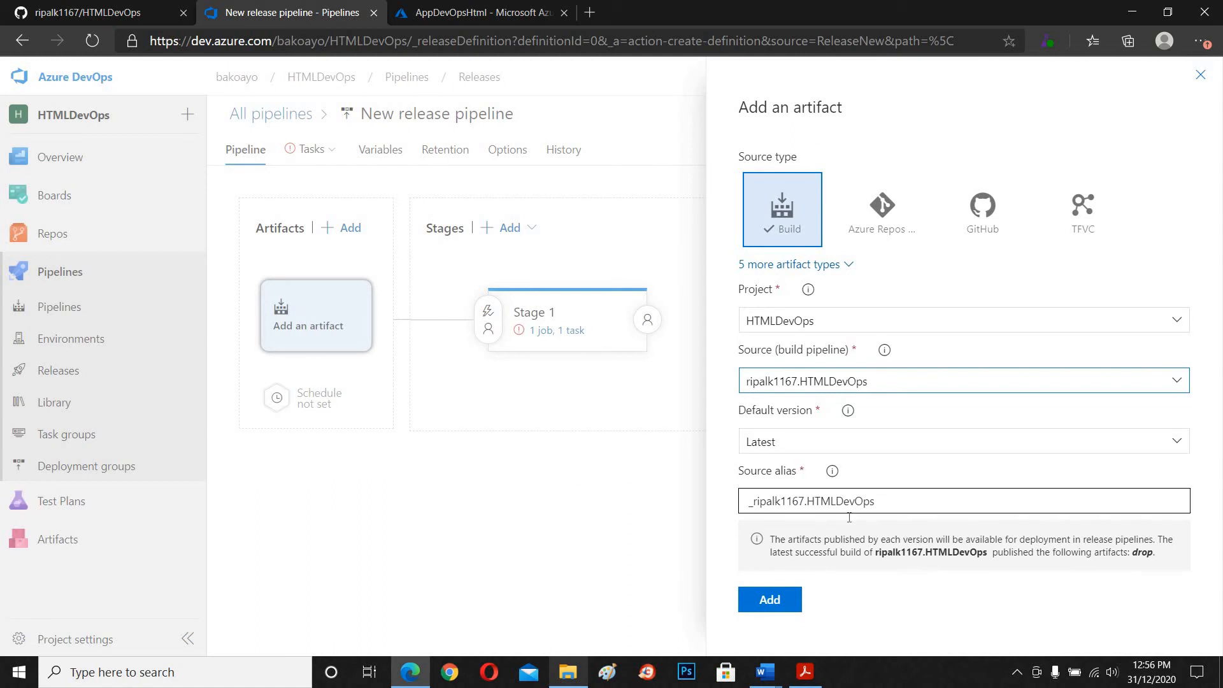
{"action": "left_click", "coordinate": [769, 600]}
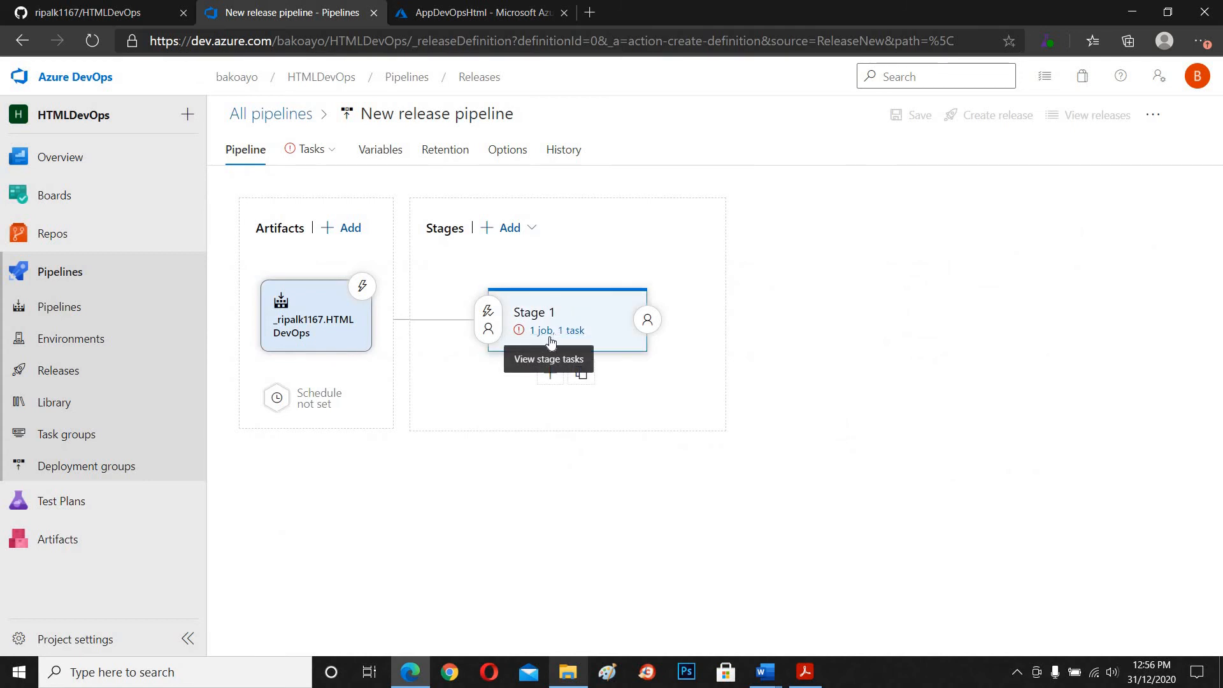
- Open the deployment tasks of Stage 1 in the release pipeline and leave its stage name as it is
{"action": "left_click", "coordinate": [551, 342]}
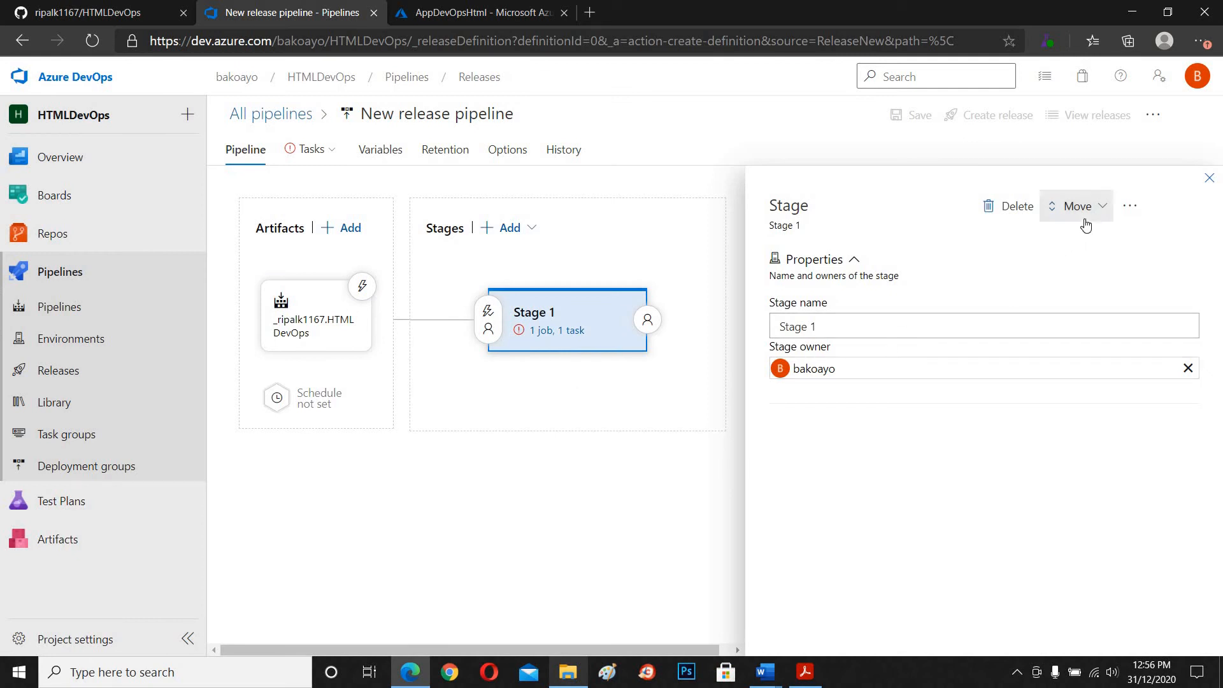
{"action": "left_click", "coordinate": [1209, 177]}
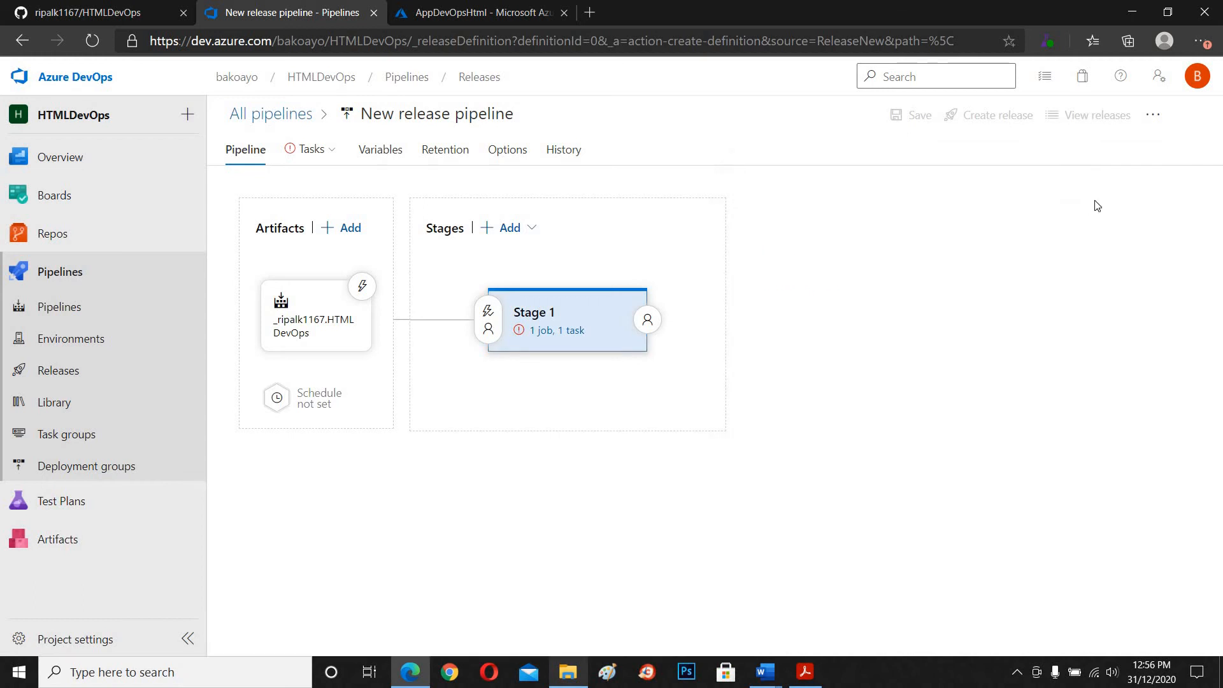
{"action": "left_click", "coordinate": [574, 330]}
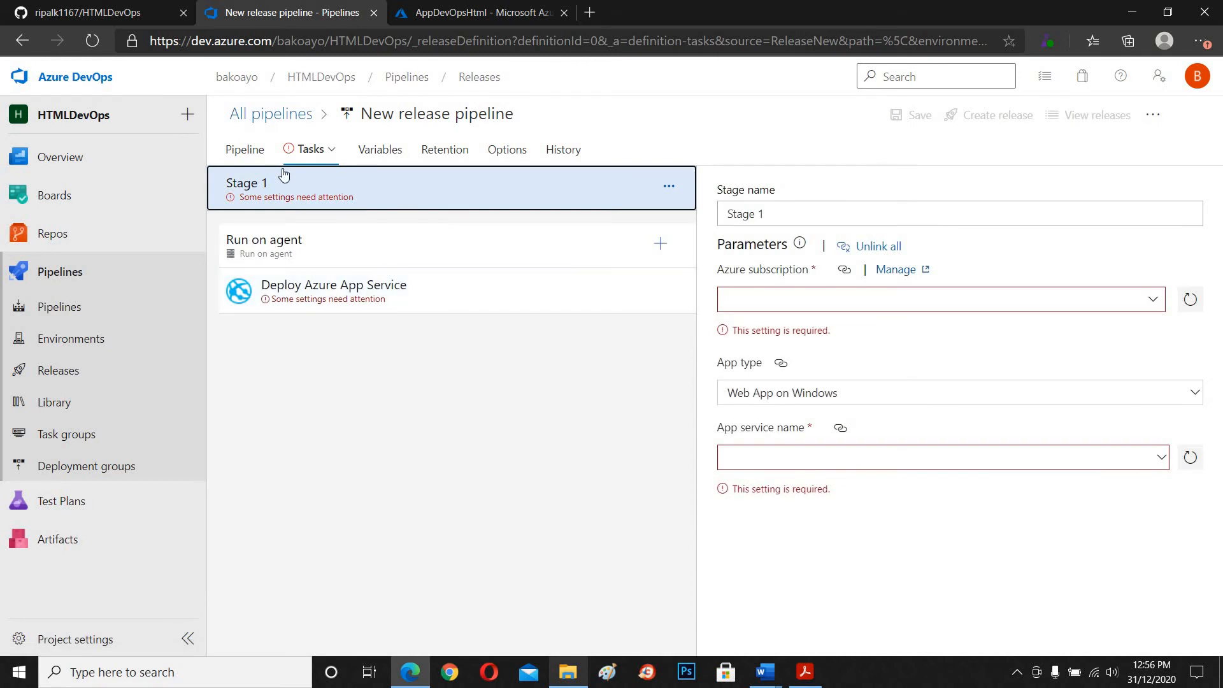
{"action": "left_click", "coordinate": [245, 153]}
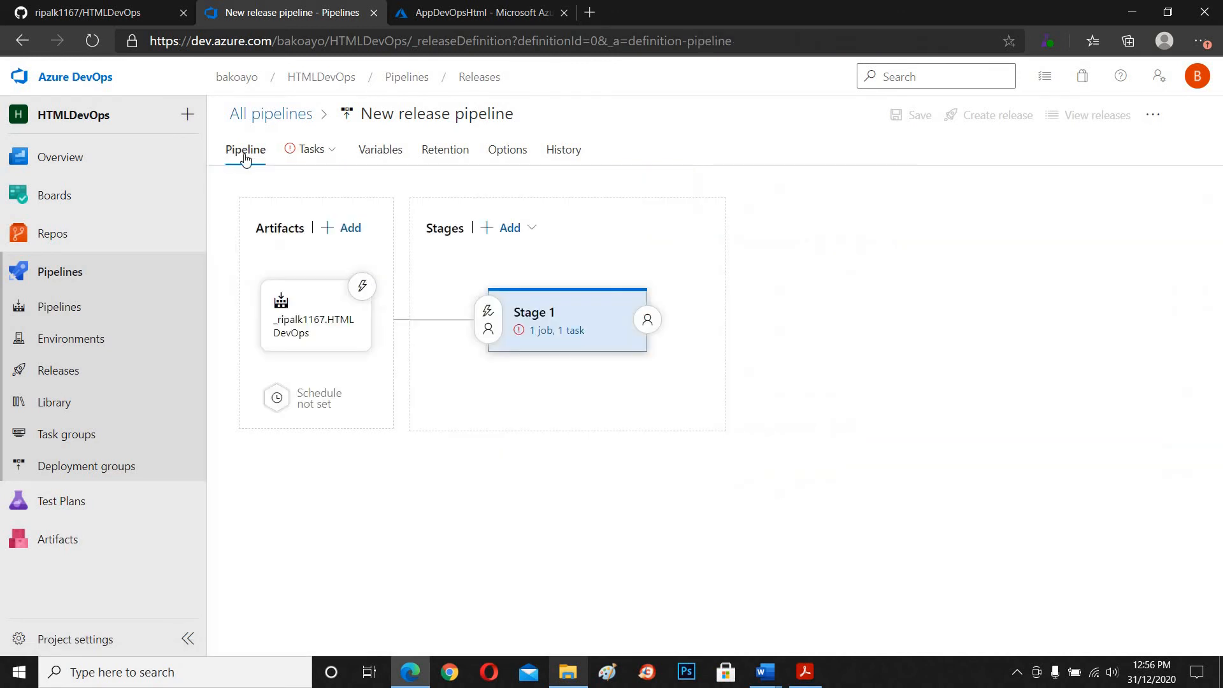
{"action": "left_click", "coordinate": [569, 331]}
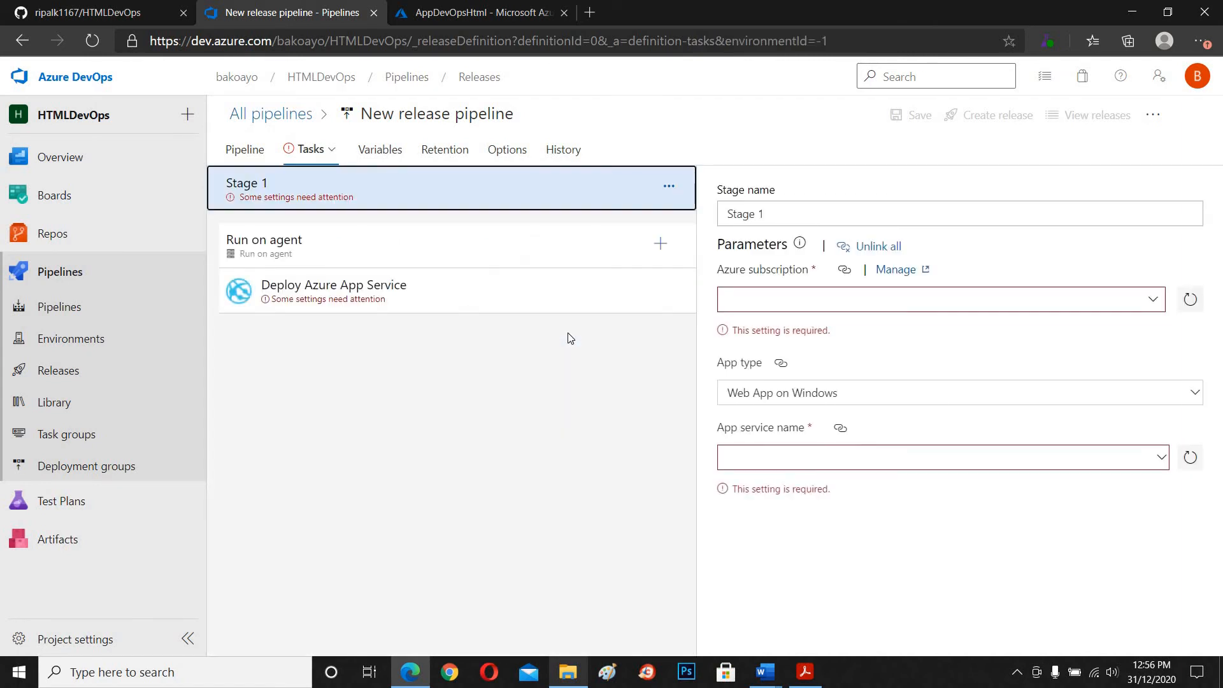
{"action": "left_click", "coordinate": [869, 217]}
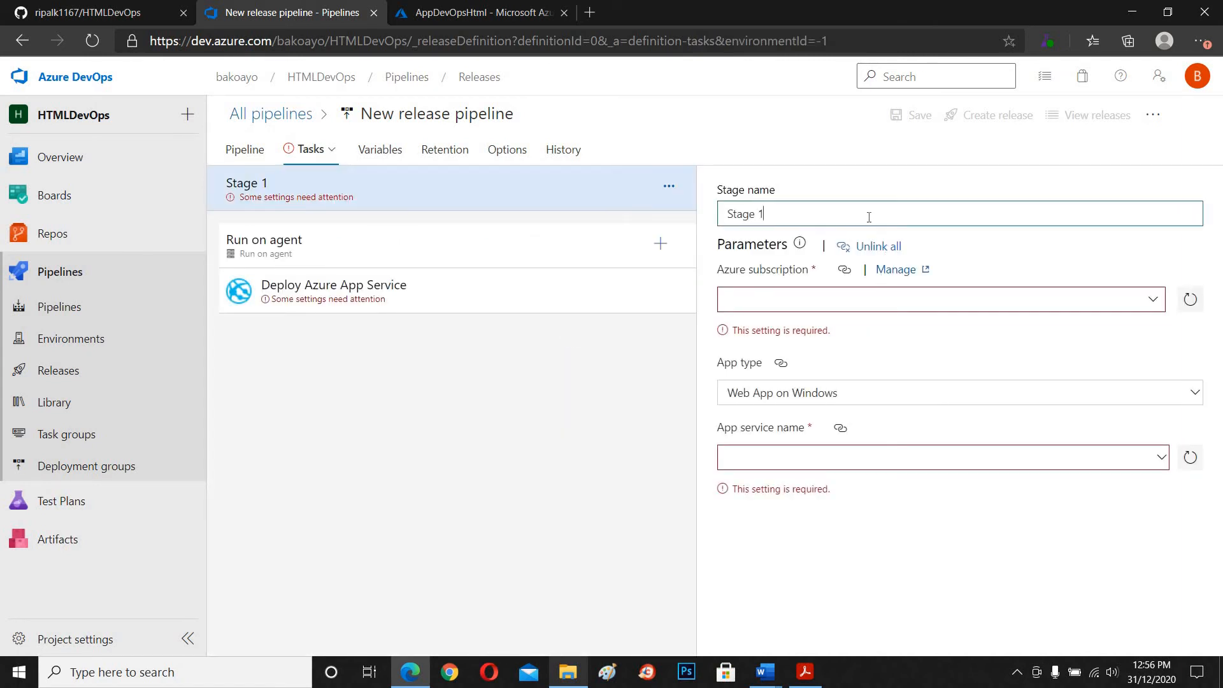
{"action": "triple_click", "coordinate": [729, 218]}
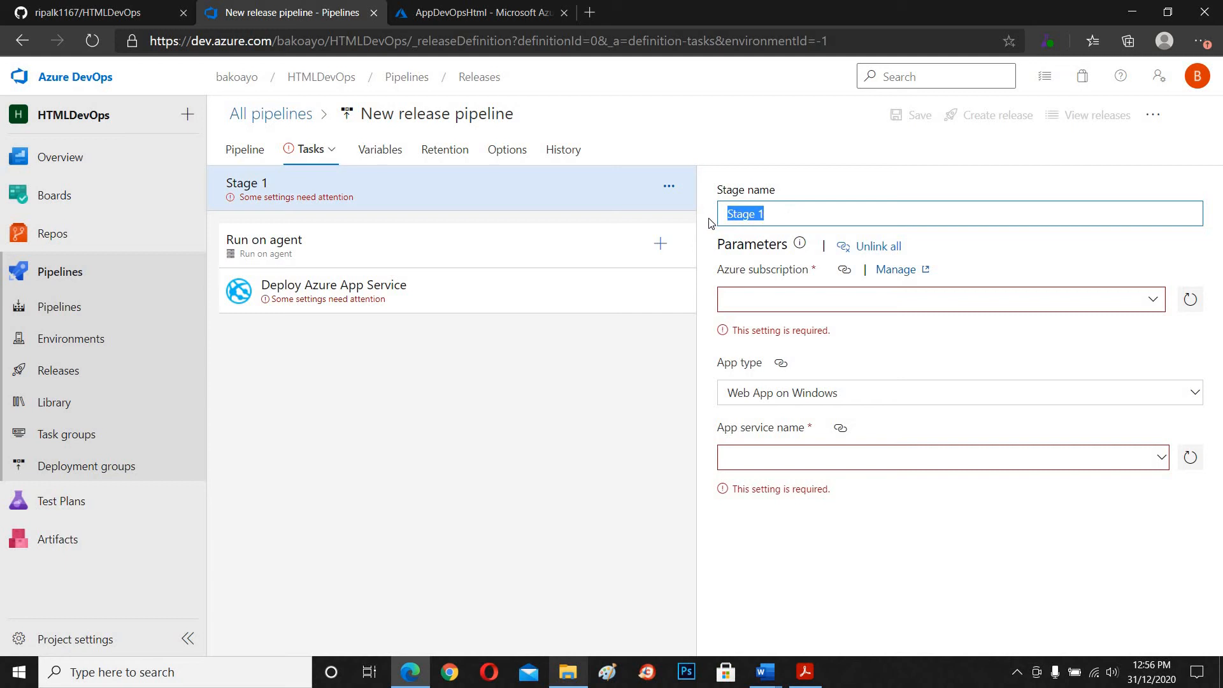
{"action": "left_click", "coordinate": [787, 216]}
- Select the Free Trial Azure subscription for Stage 1 and authorize it by signing in with the current Microsoft account and its password
{"action": "left_click", "coordinate": [1155, 302]}
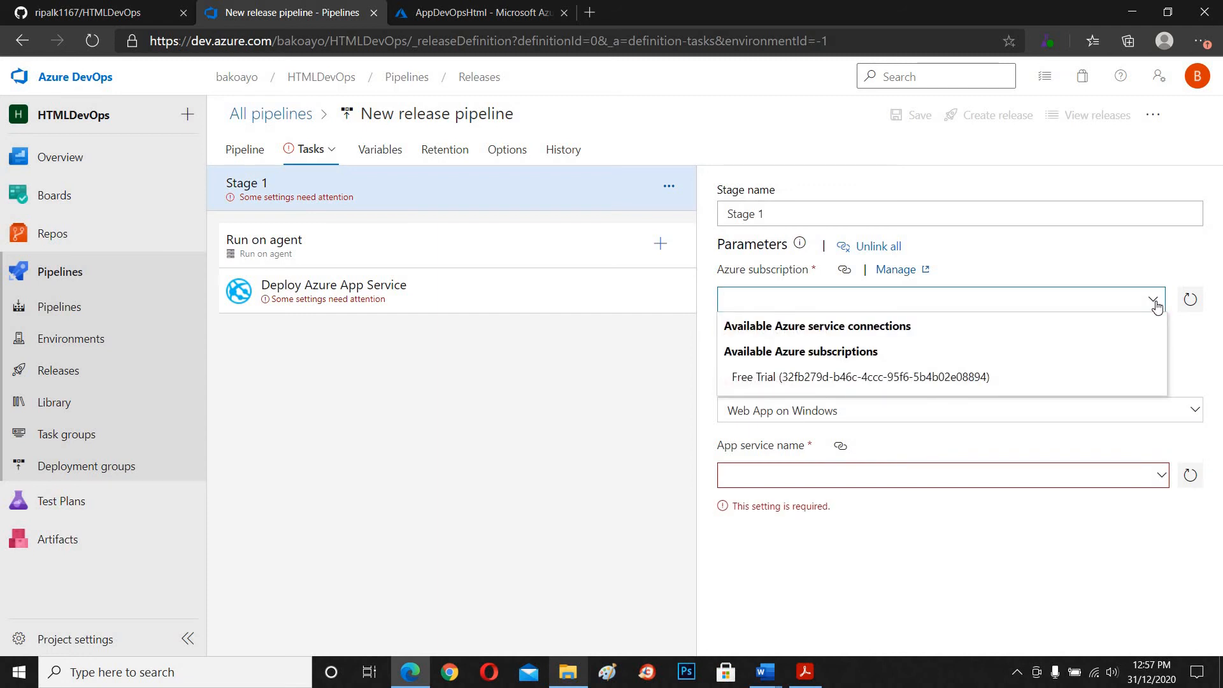
{"action": "left_click", "coordinate": [999, 378]}
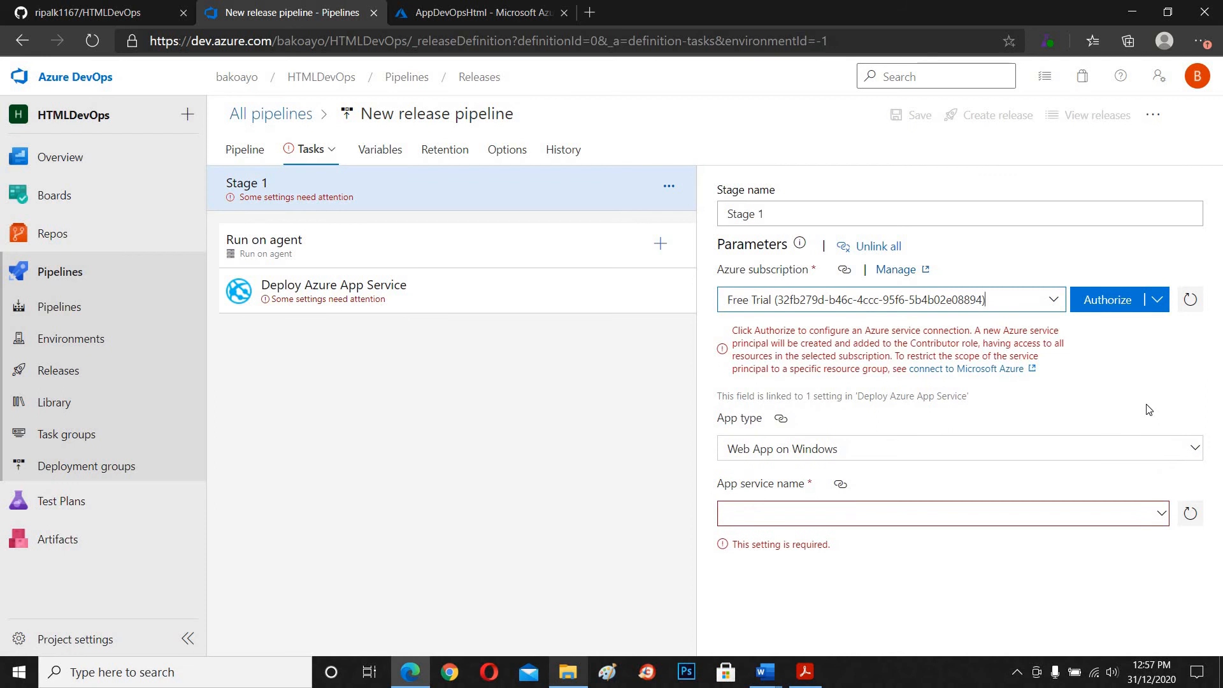
{"action": "left_click", "coordinate": [1108, 301]}
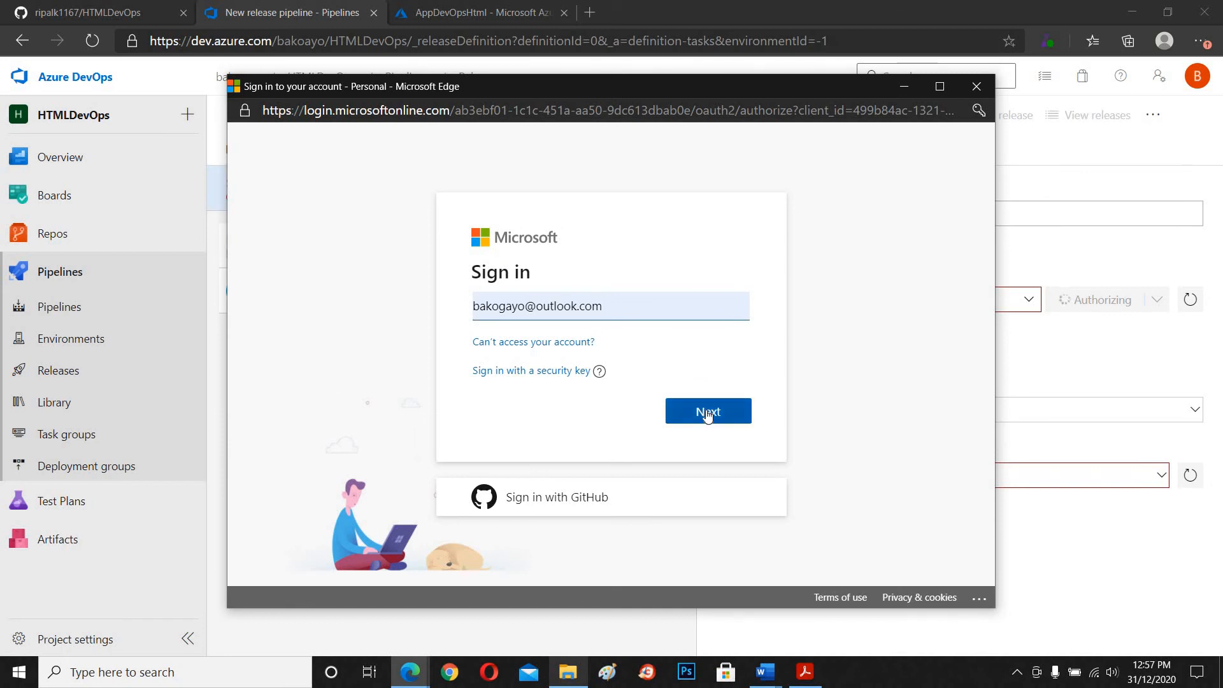
{"action": "left_click", "coordinate": [707, 412]}
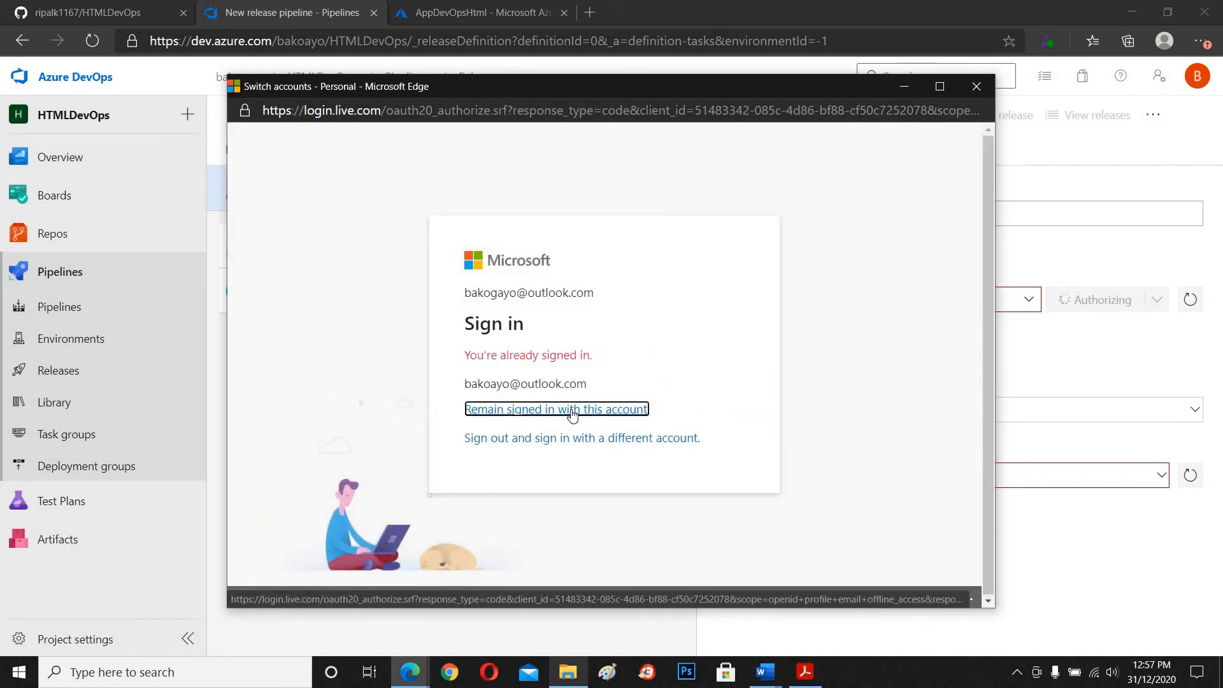
{"action": "left_click", "coordinate": [574, 415]}
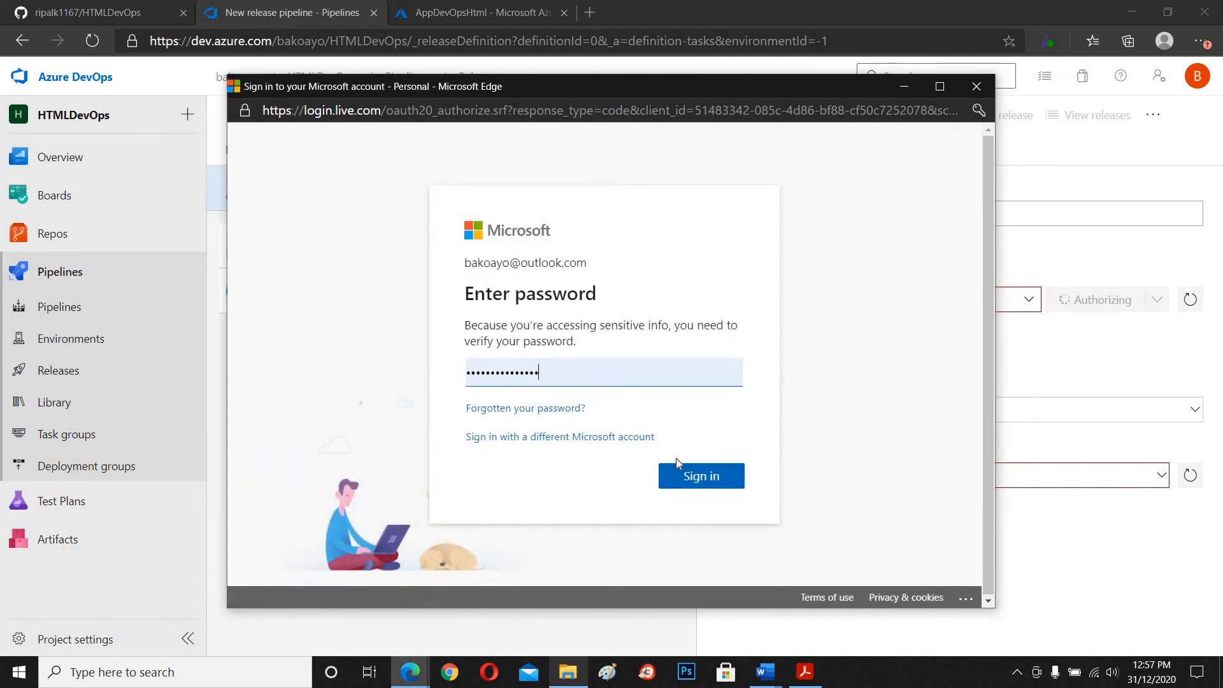
{"action": "left_click", "coordinate": [701, 482]}
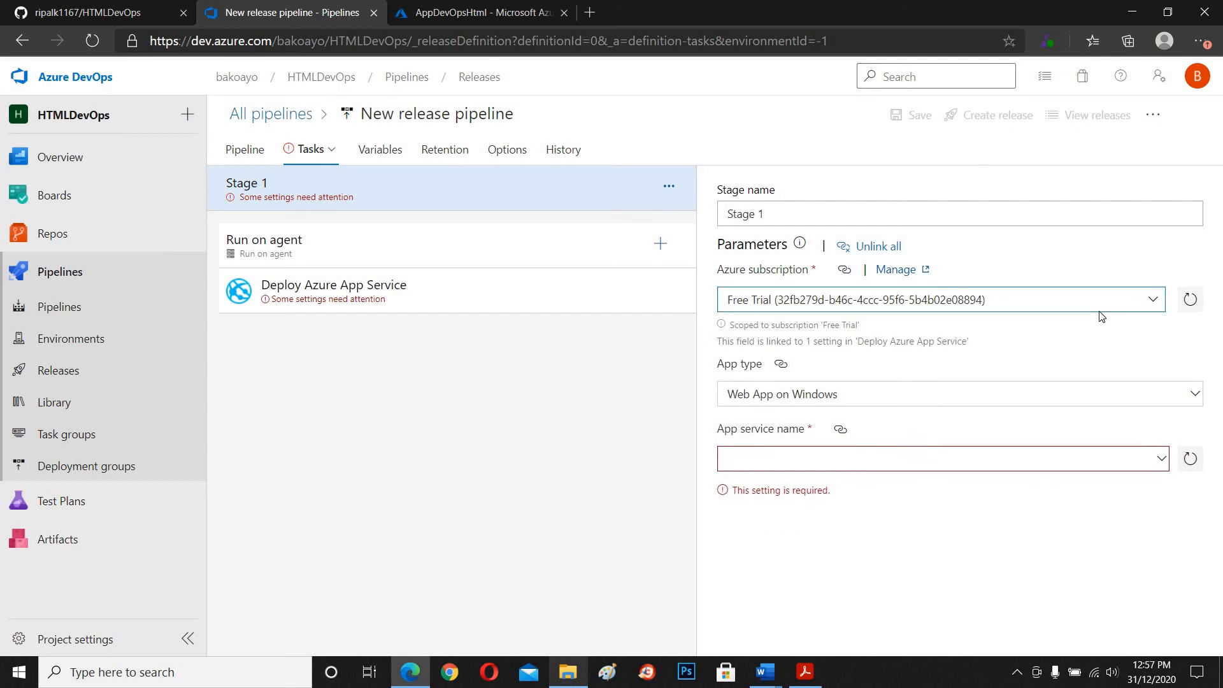
- Set the app type to Web App on Windows and the app service name to AppDevOpsHtml for Stage 1
{"action": "left_click", "coordinate": [1195, 395]}
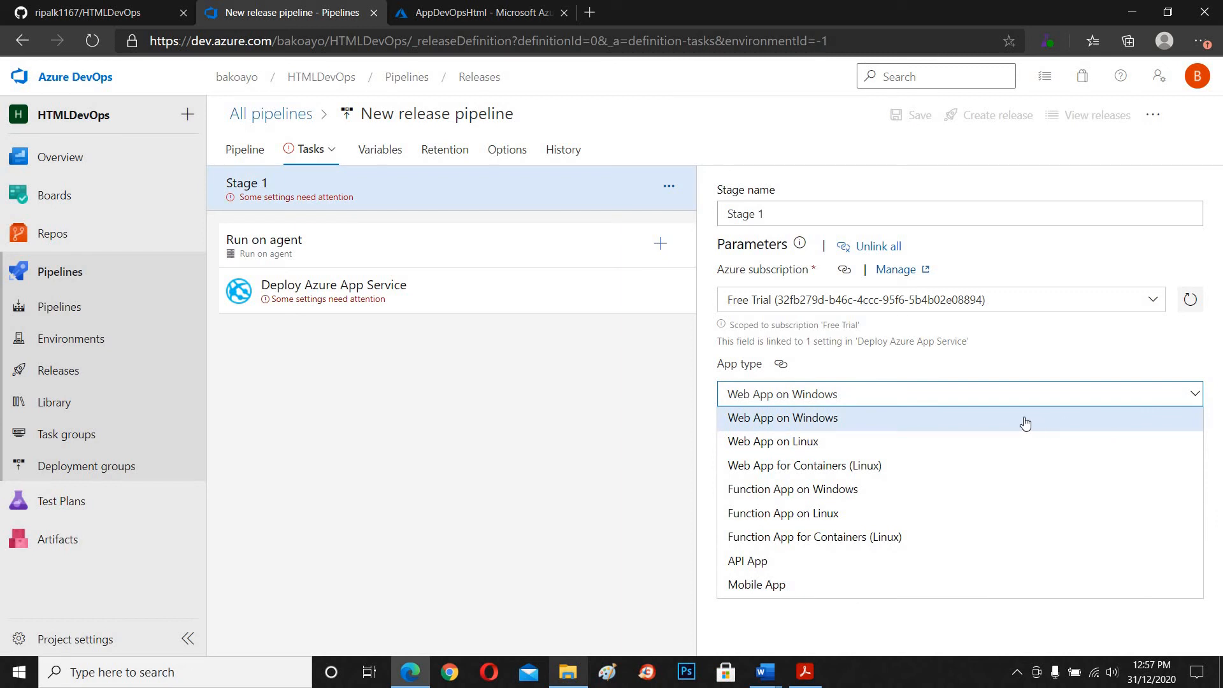
{"action": "left_click", "coordinate": [814, 427]}
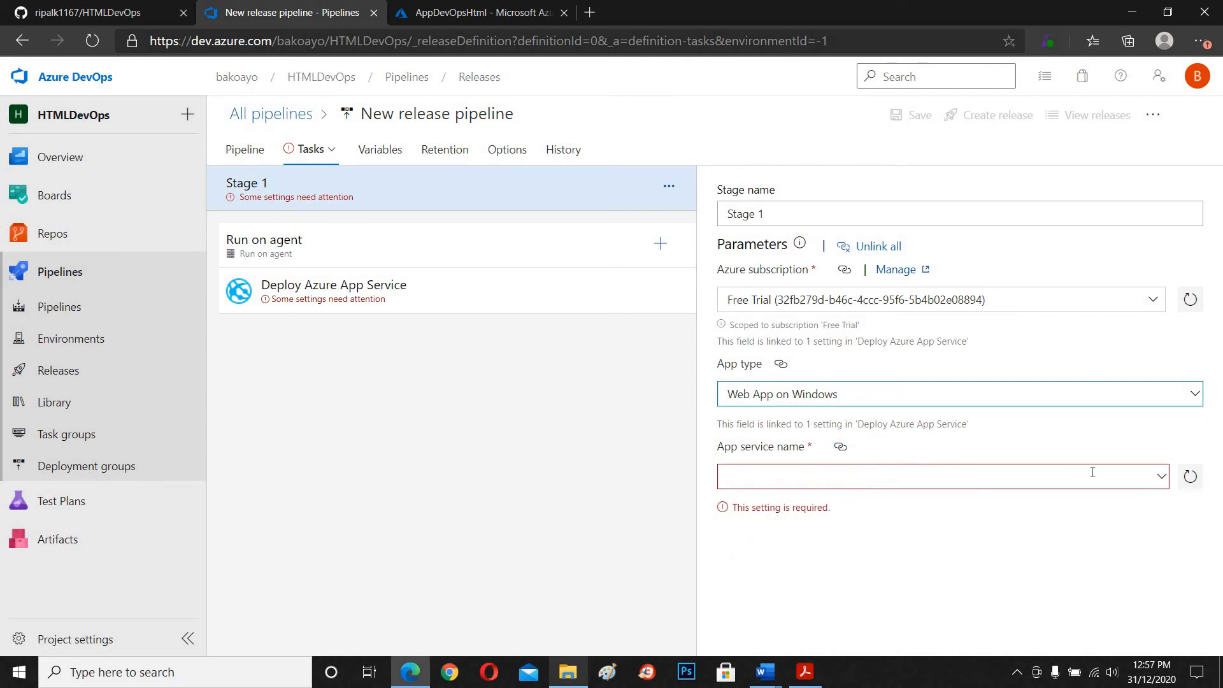
{"action": "left_click", "coordinate": [1160, 481]}
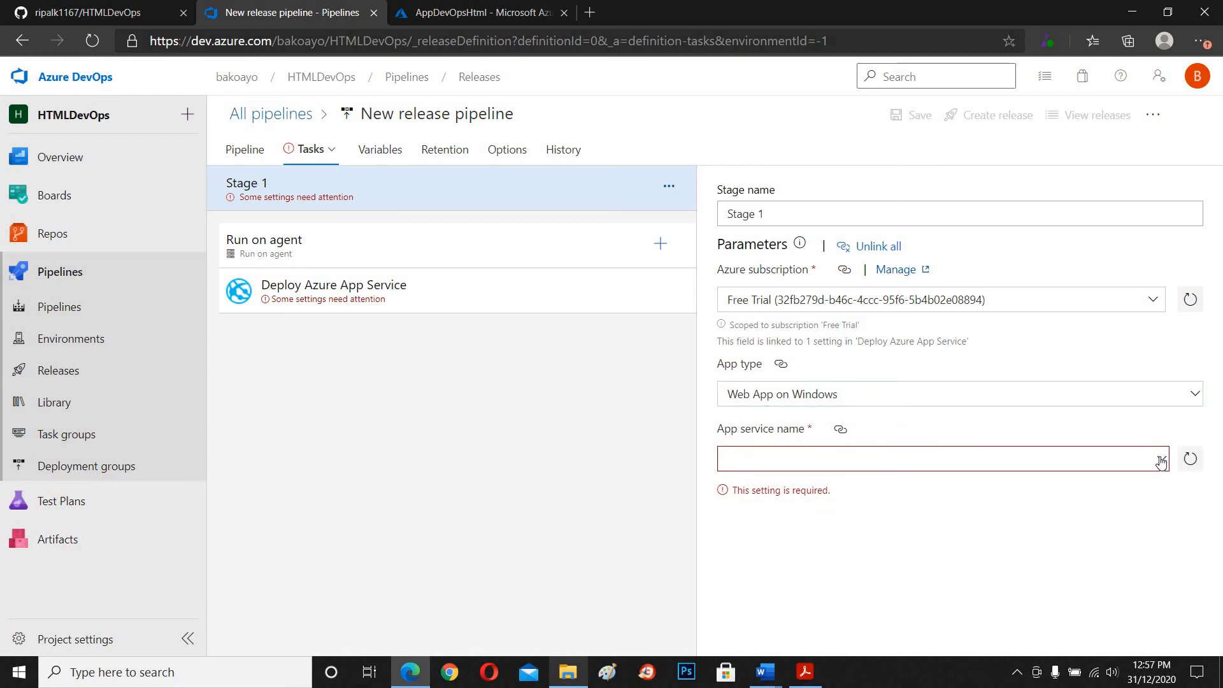
{"action": "left_click", "coordinate": [1161, 458]}
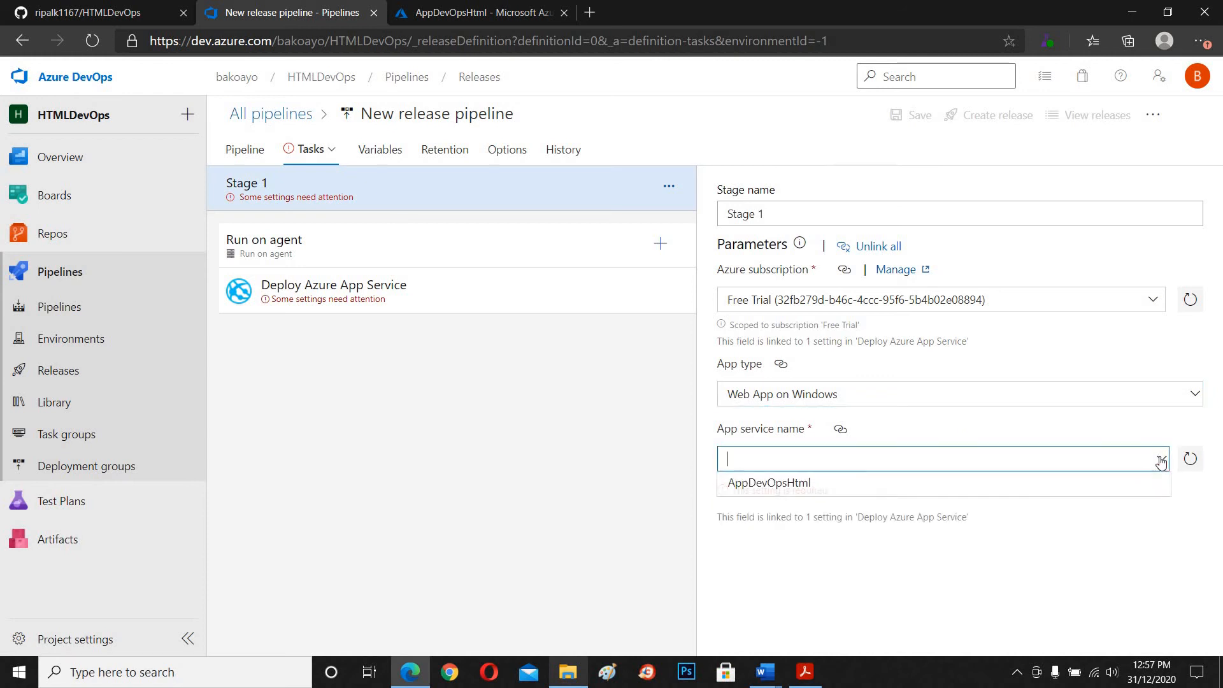
{"action": "left_click", "coordinate": [791, 495]}
- Compare the stage's app service name and Azure subscription with the web app's overview in the Azure portal, and return to the release pipeline
{"action": "left_click", "coordinate": [499, 16]}
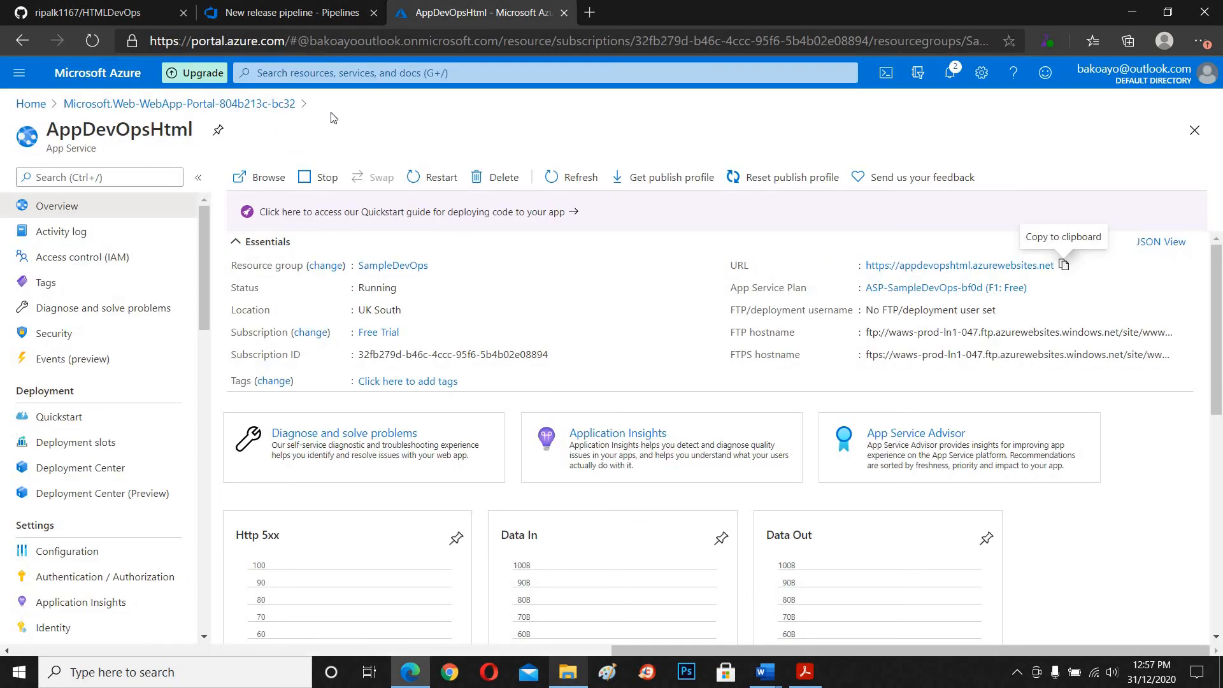
{"action": "left_click_drag", "start_coordinate": [193, 133], "coordinate": [50, 133]}
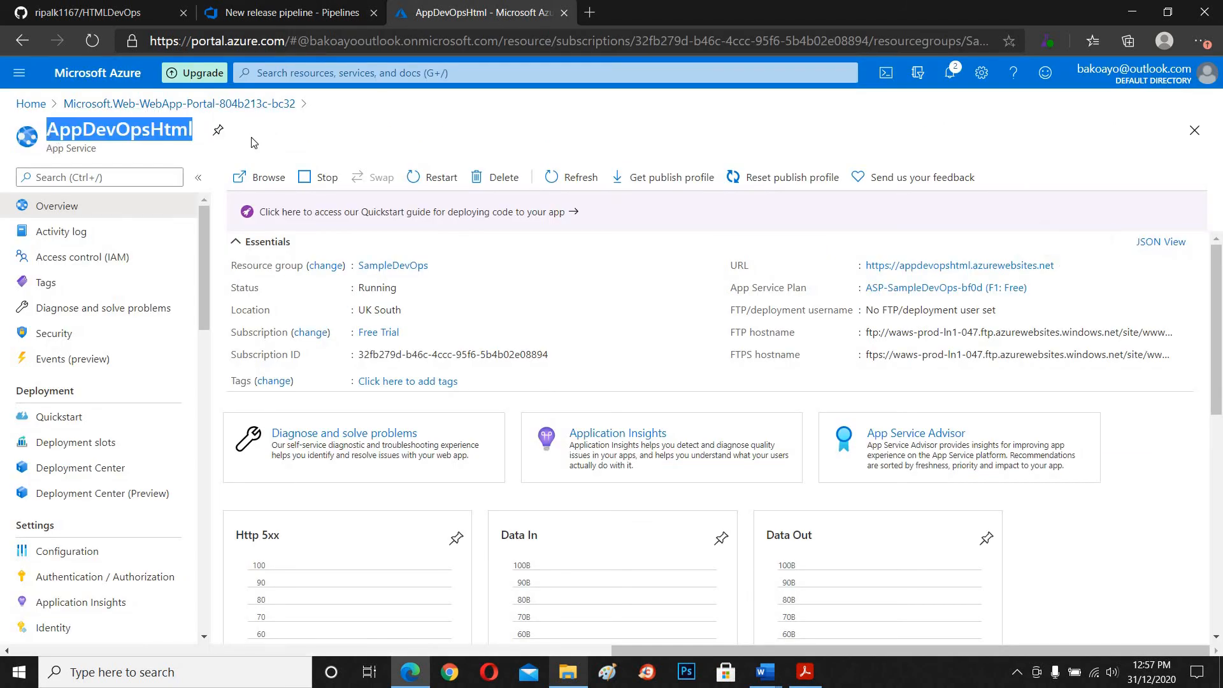
{"action": "left_click", "coordinate": [293, 12]}
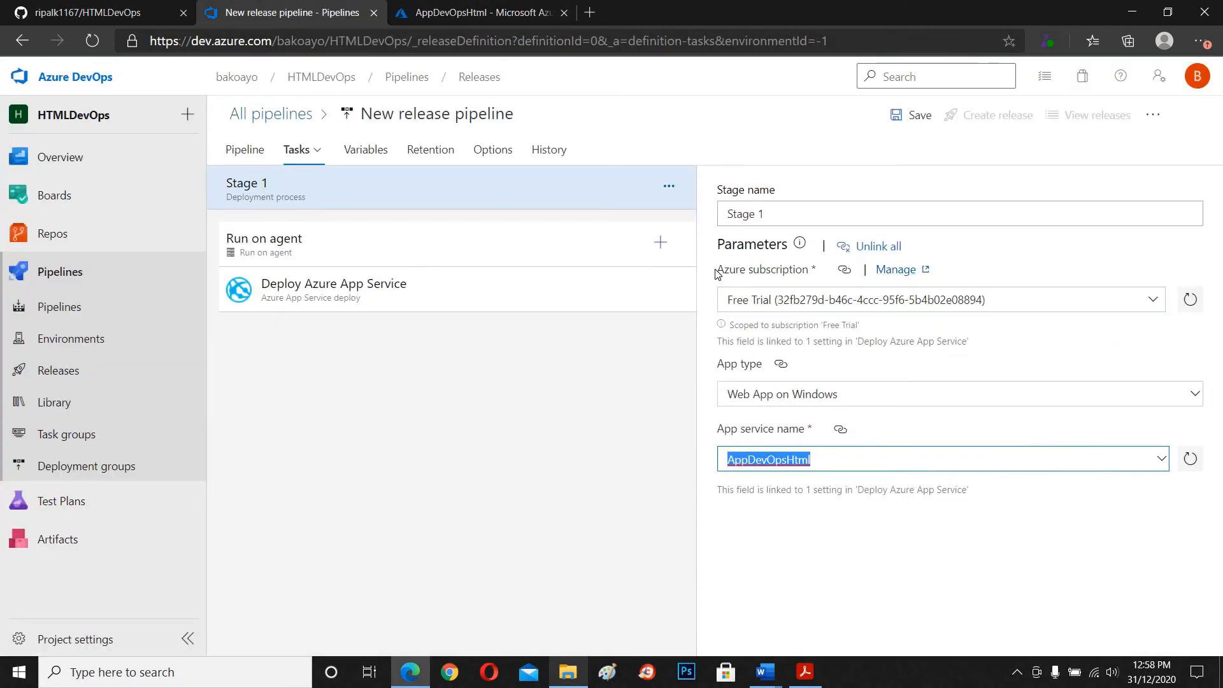
{"action": "left_click_drag", "start_coordinate": [718, 273], "coordinate": [813, 271]}
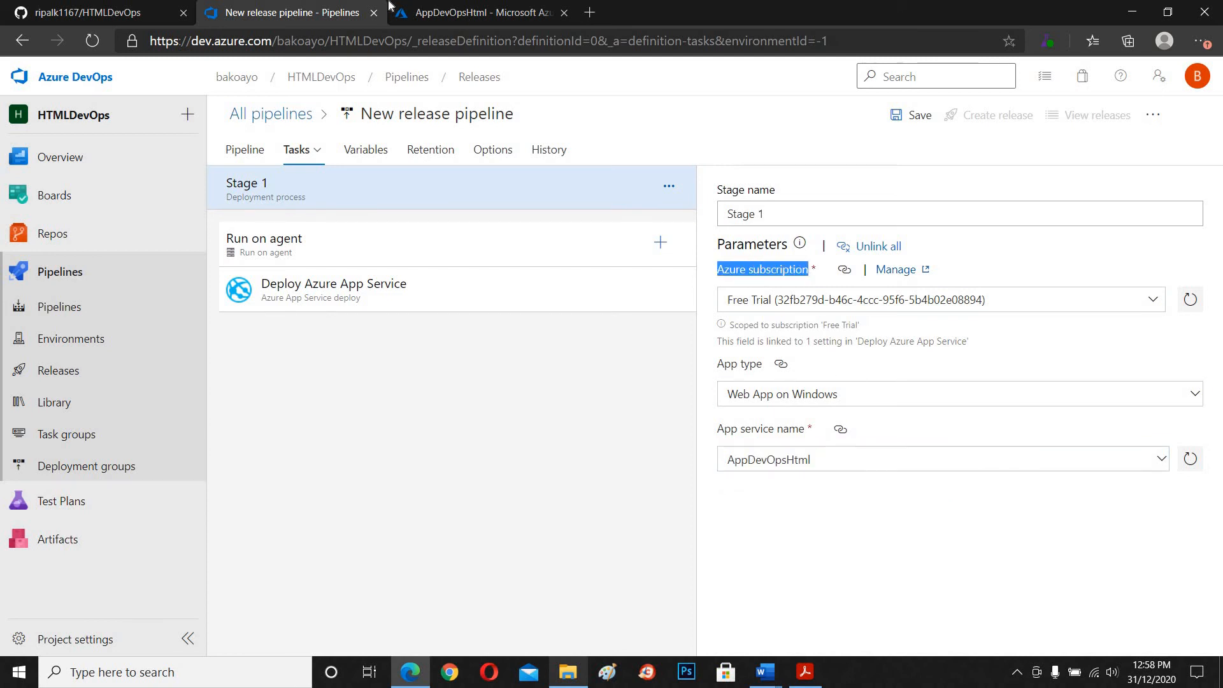
{"action": "left_click", "coordinate": [453, 14]}
{"action": "left_click", "coordinate": [319, 13]}
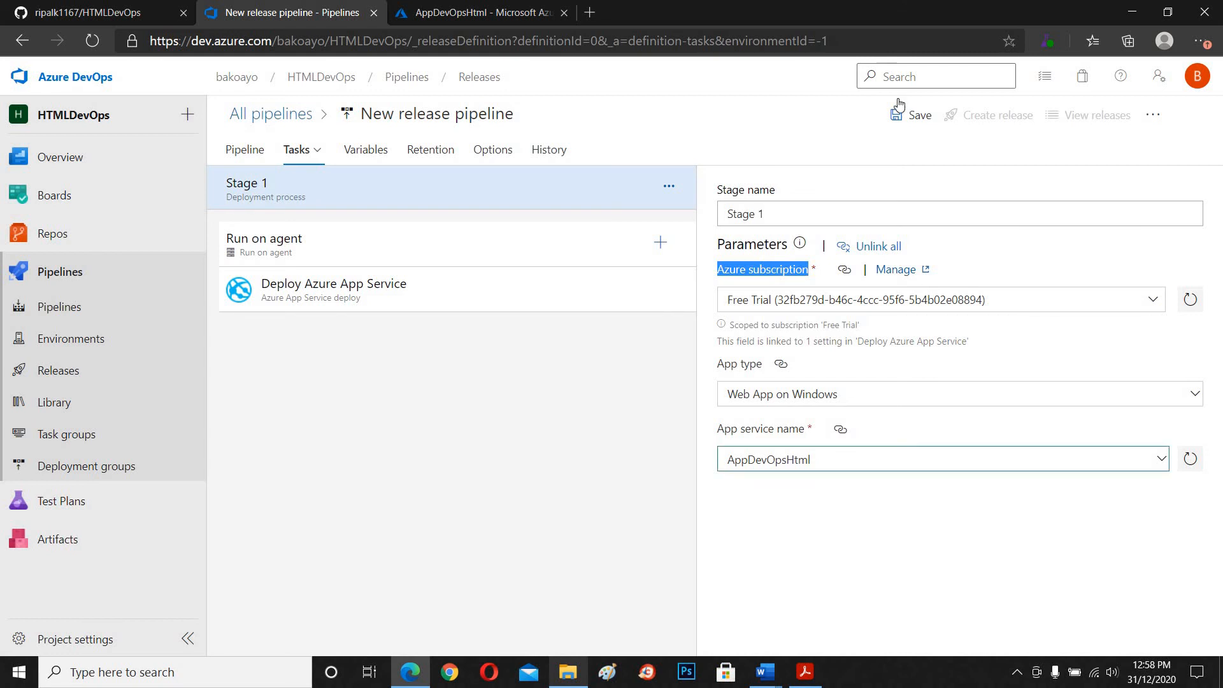
- Save the release pipeline in the root folder and create a release with Stage 1 switched from an automated to a manual trigger
{"action": "left_click", "coordinate": [901, 121]}
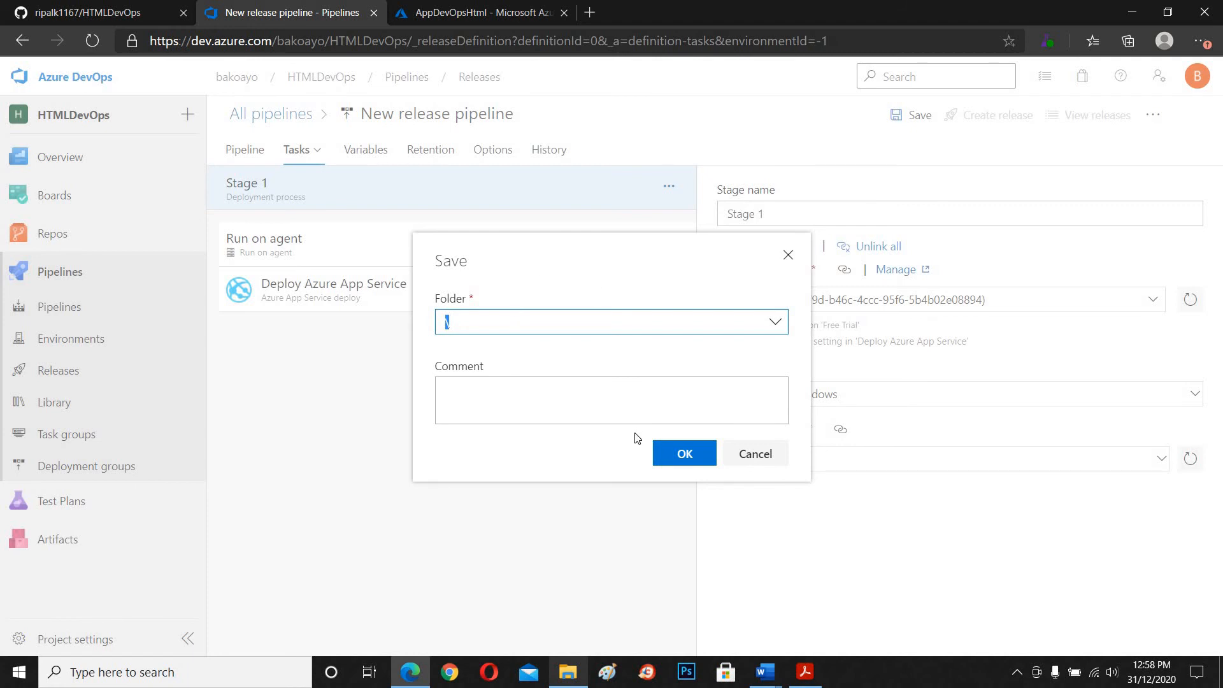
{"action": "left_click", "coordinate": [679, 464]}
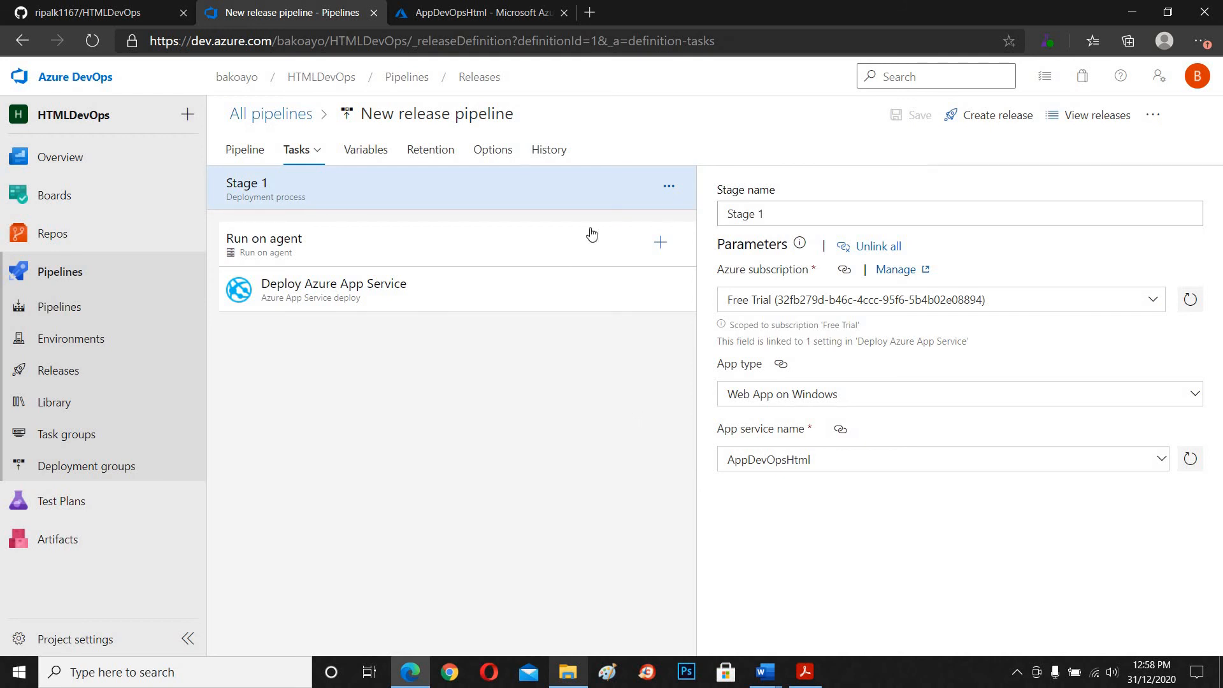
{"action": "left_click", "coordinate": [998, 122]}
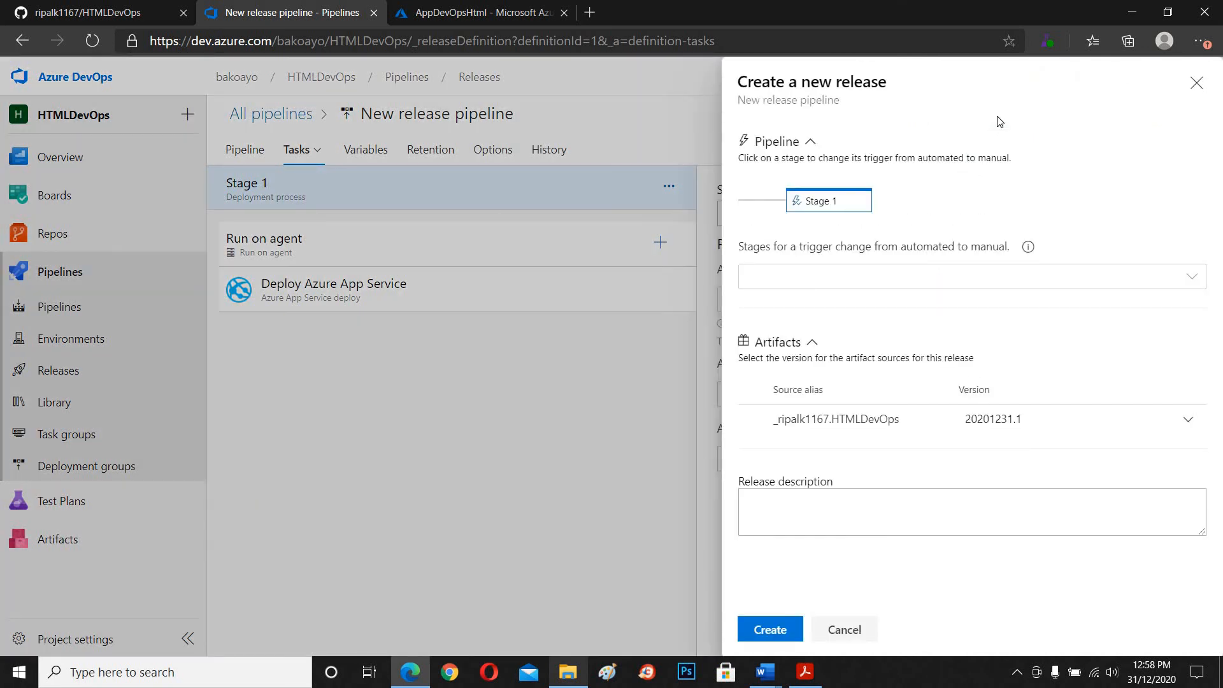
{"action": "left_click", "coordinate": [1189, 278]}
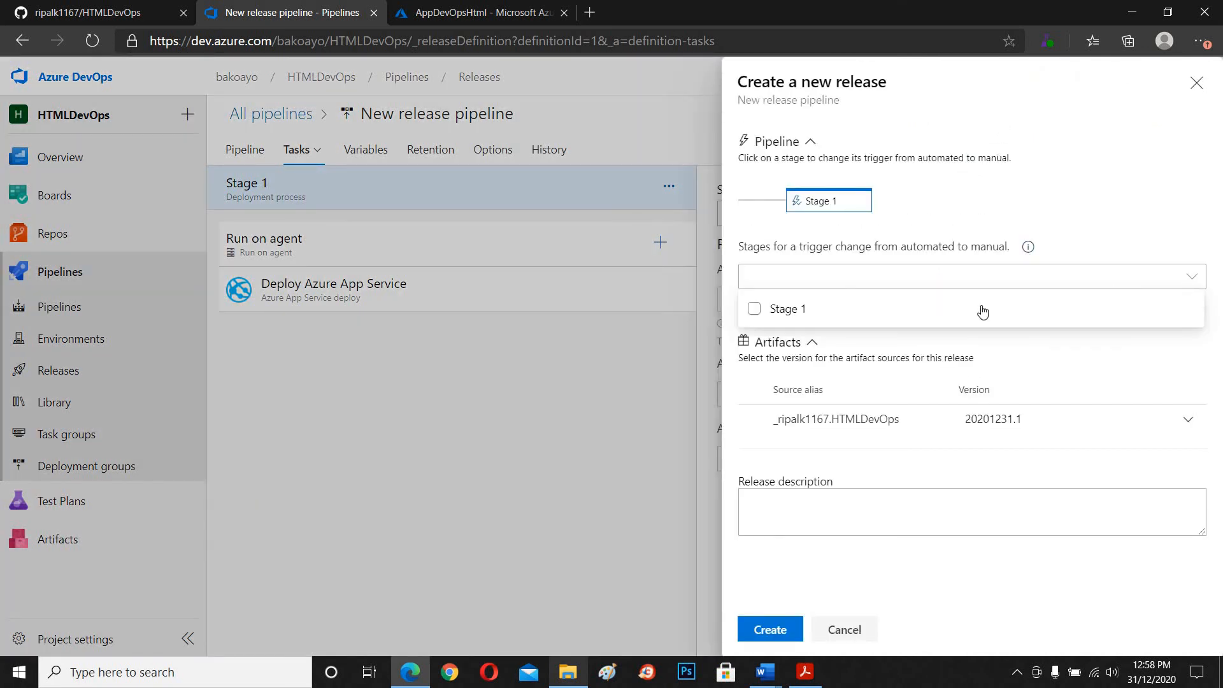
{"action": "left_click", "coordinate": [782, 309]}
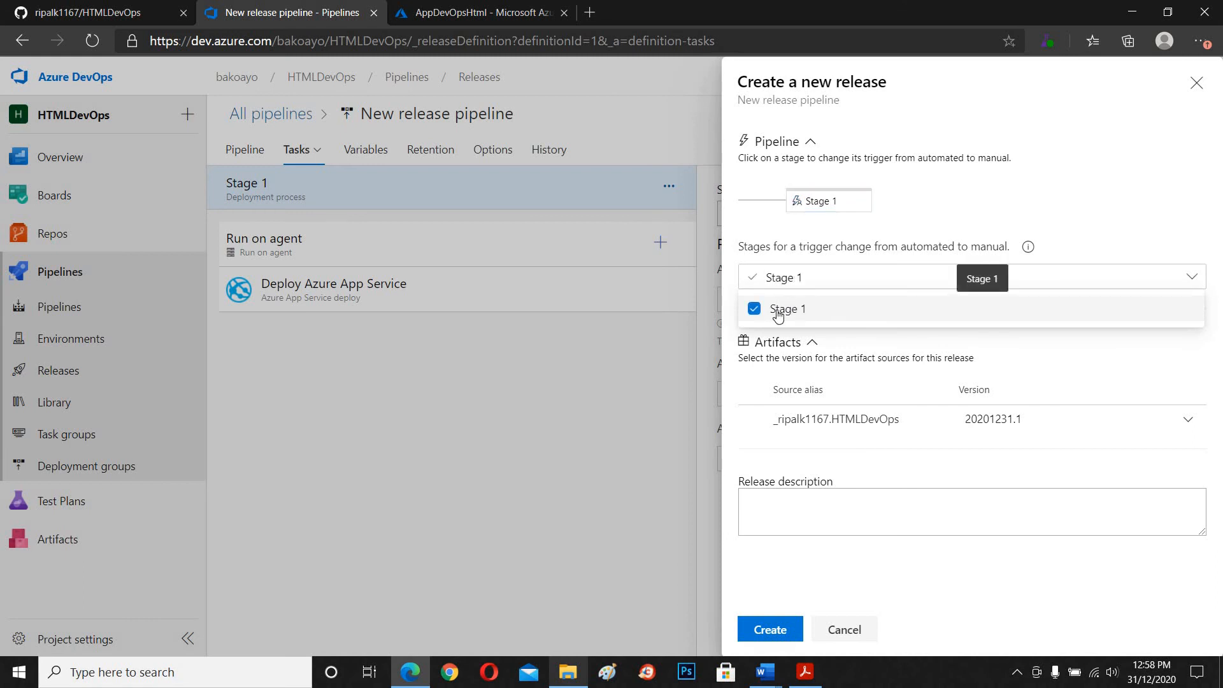
{"action": "left_click", "coordinate": [1046, 350]}
{"action": "left_click", "coordinate": [1042, 349]}
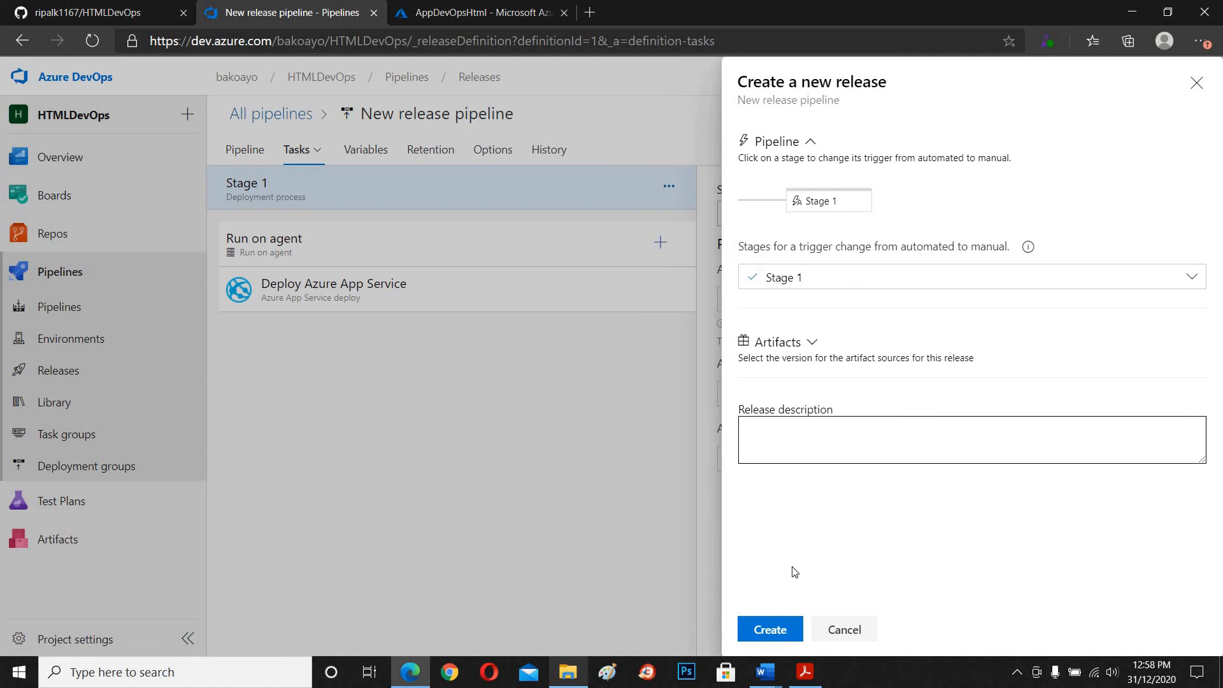
{"action": "left_click", "coordinate": [771, 628]}
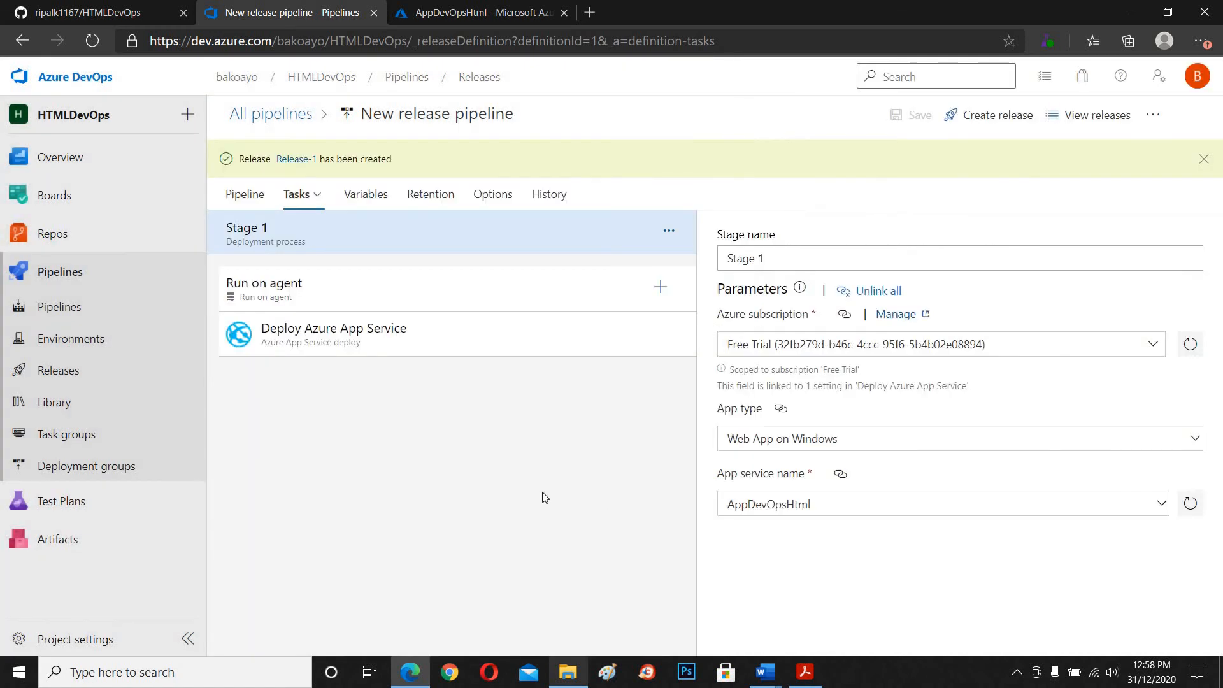
- Open the newly created release and dismiss the introduction to the release summary page
{"action": "left_click", "coordinate": [316, 195]}
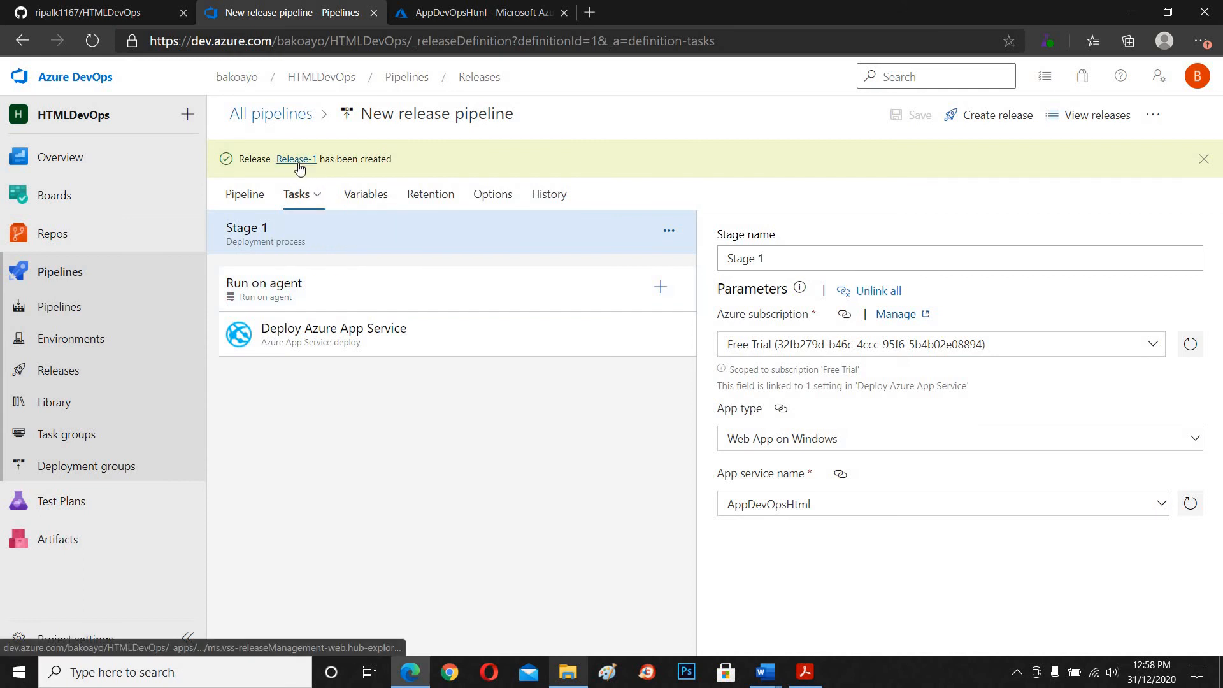
{"action": "left_click", "coordinate": [297, 159]}
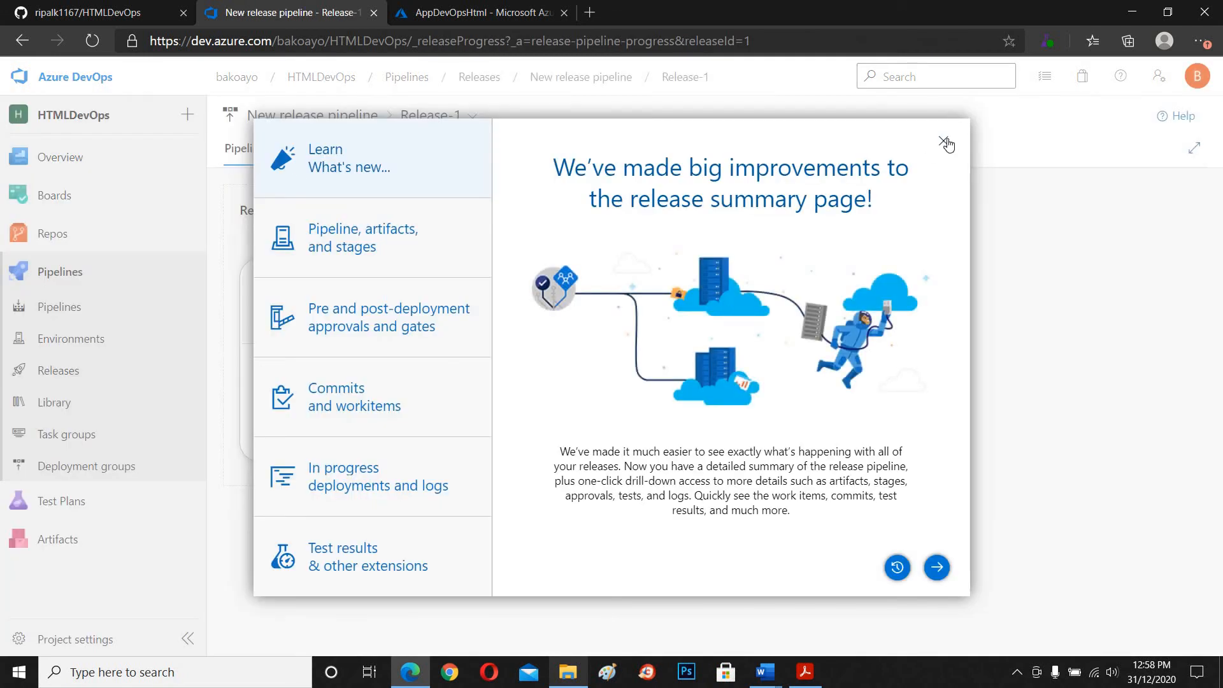
{"action": "left_click", "coordinate": [944, 141]}
- Review the overview, commits and work items for Stage 1's deployment, and deploy the stage without a comment
{"action": "mouse_move", "coordinate": [593, 336]}
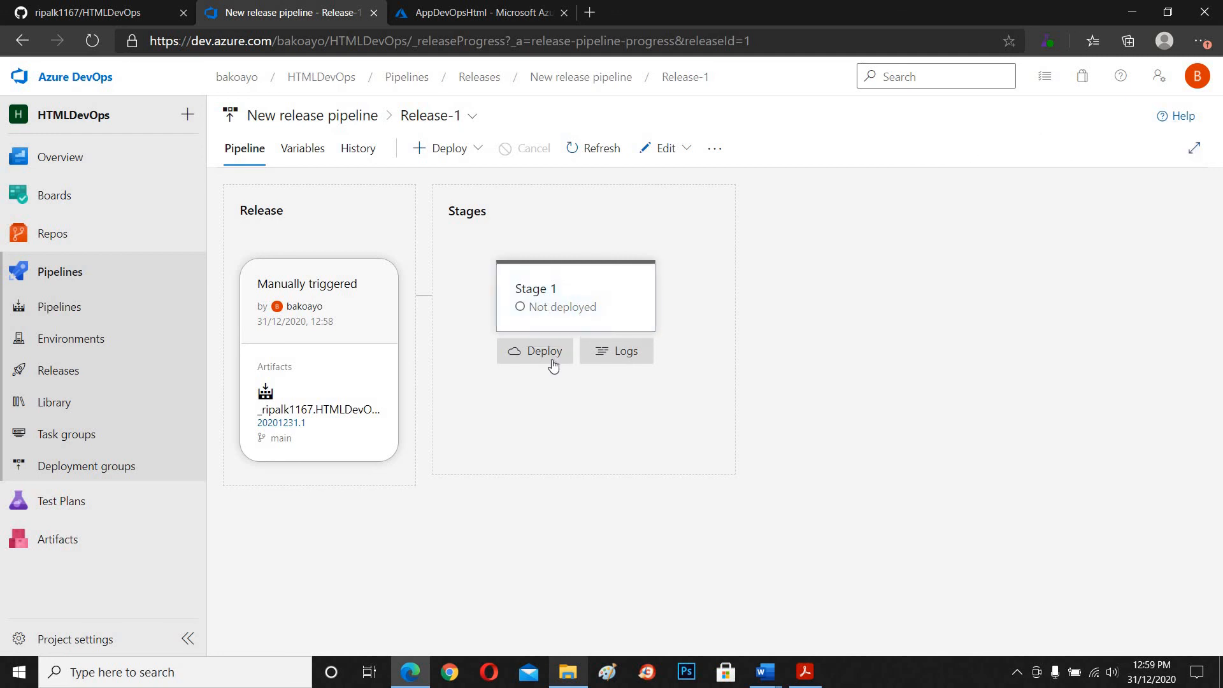
{"action": "left_click", "coordinate": [545, 351]}
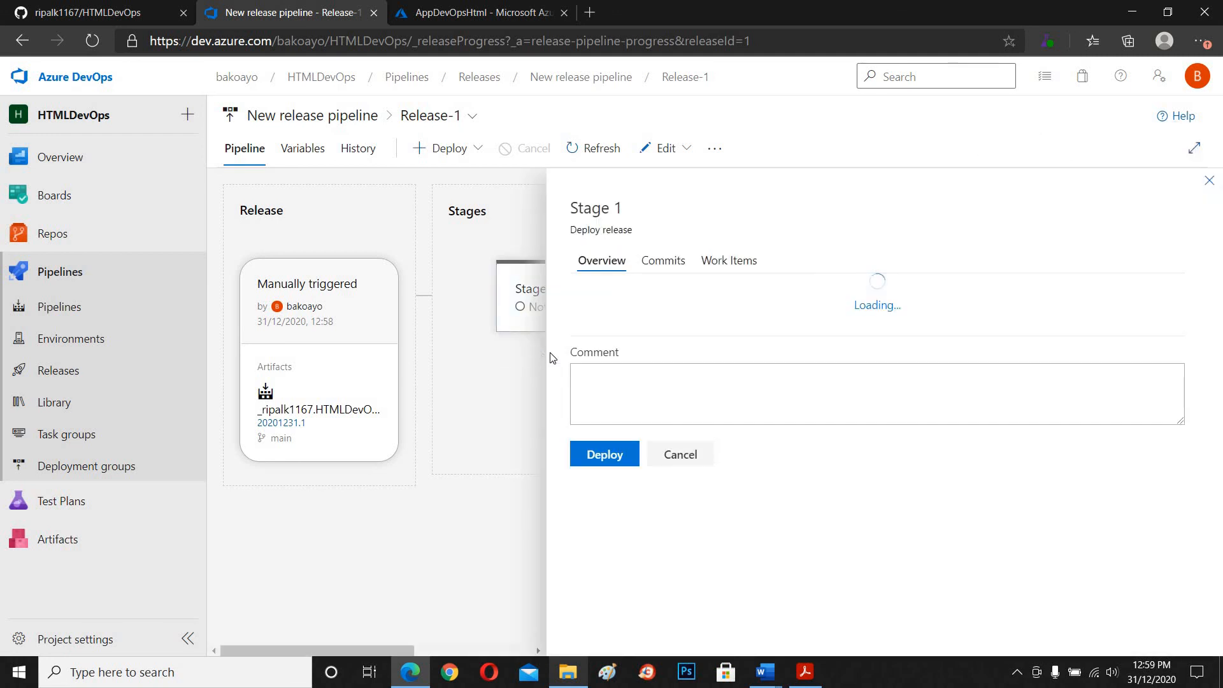
{"action": "left_click", "coordinate": [608, 386]}
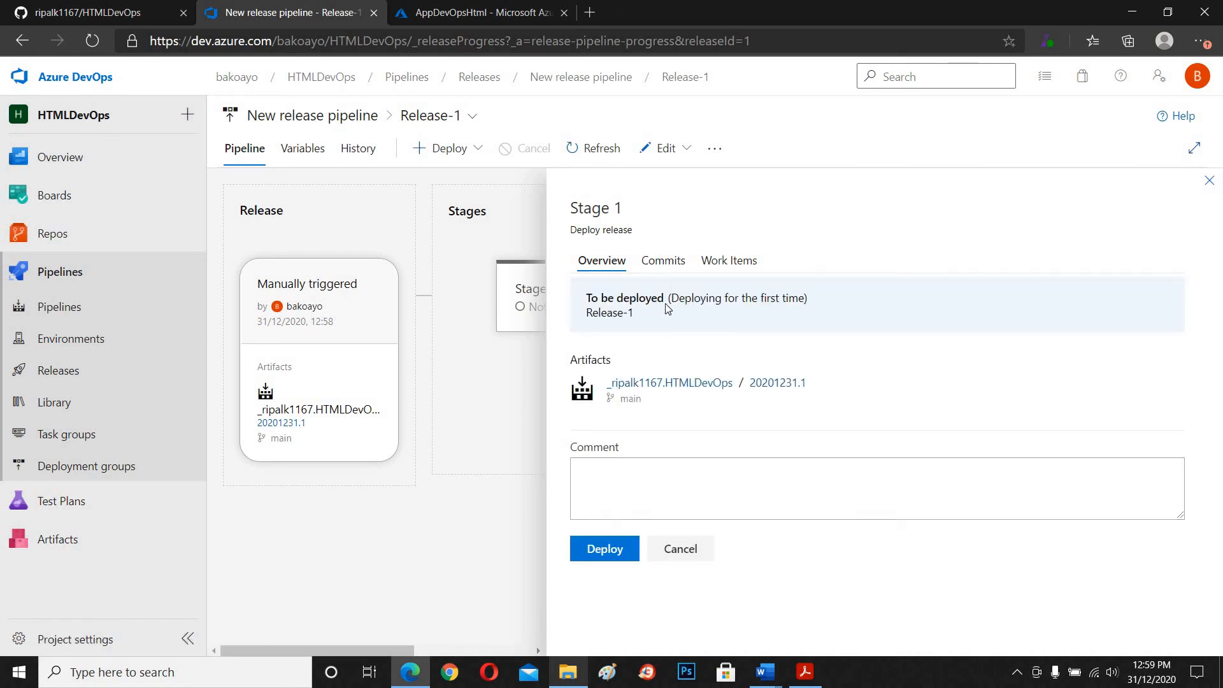
{"action": "left_click", "coordinate": [665, 262]}
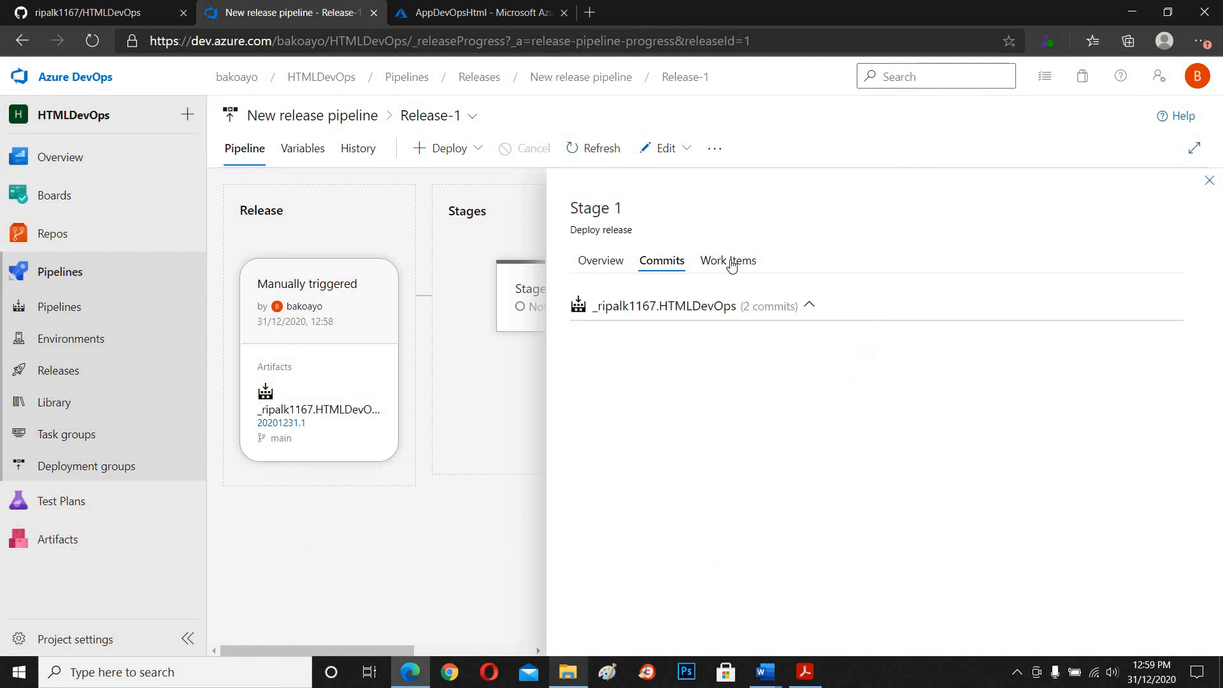
{"action": "left_click", "coordinate": [732, 265]}
{"action": "left_click", "coordinate": [600, 261]}
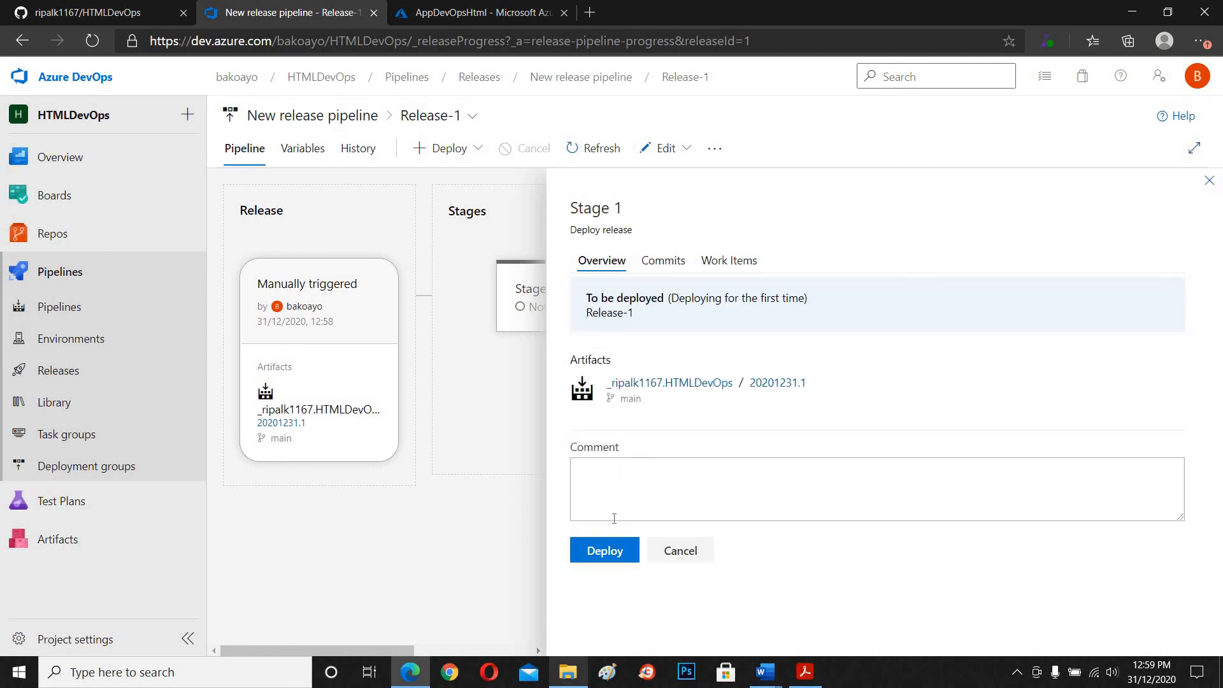
{"action": "left_click", "coordinate": [605, 552]}
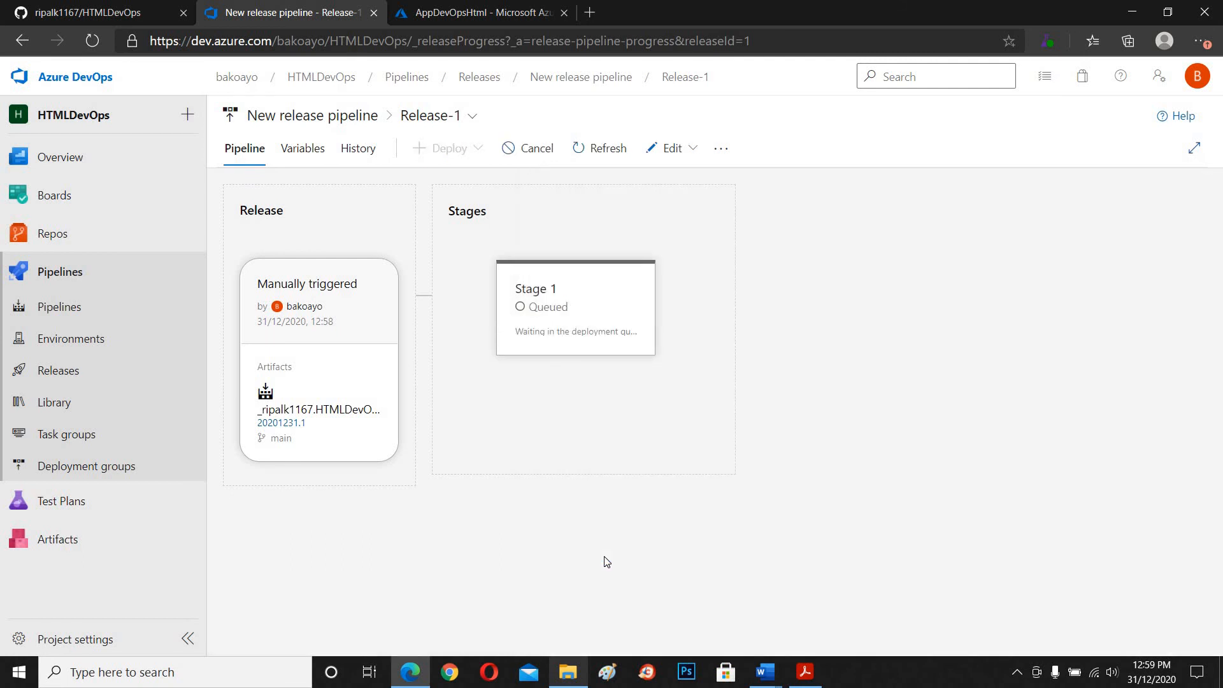
- Follow the Stage 1 deployment in its logs, and examine the stage's agent job, variables and tasks
{"action": "mouse_move", "coordinate": [554, 331]}
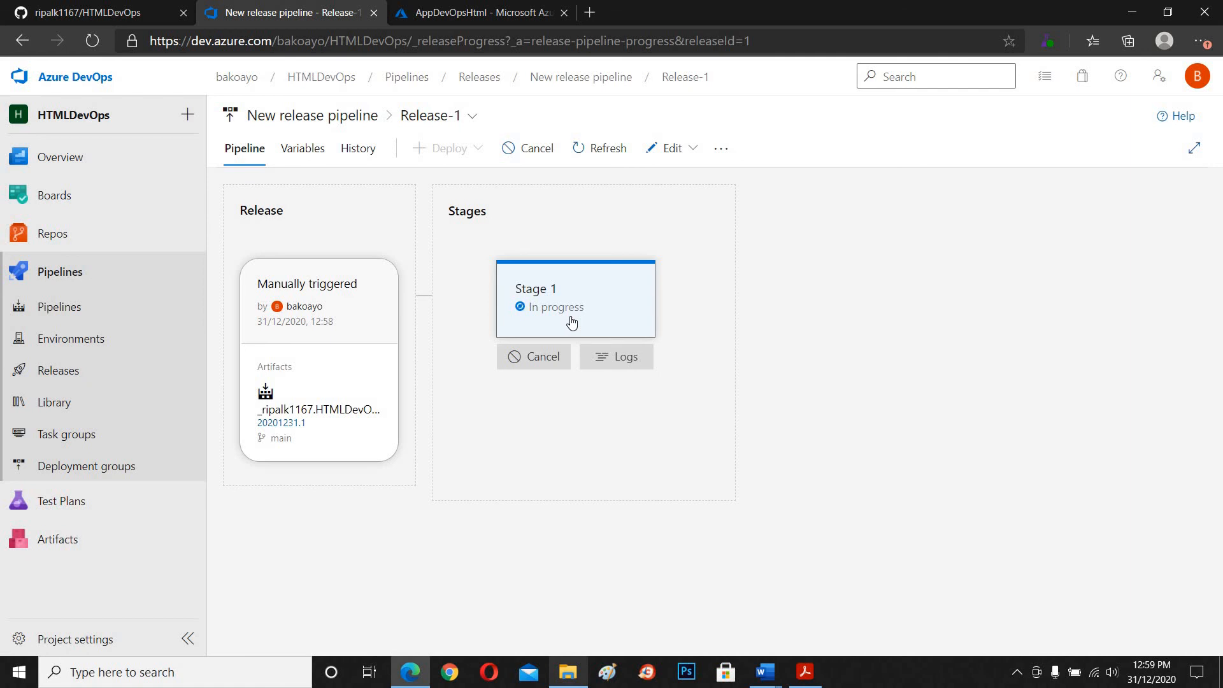
{"action": "left_click", "coordinate": [613, 358]}
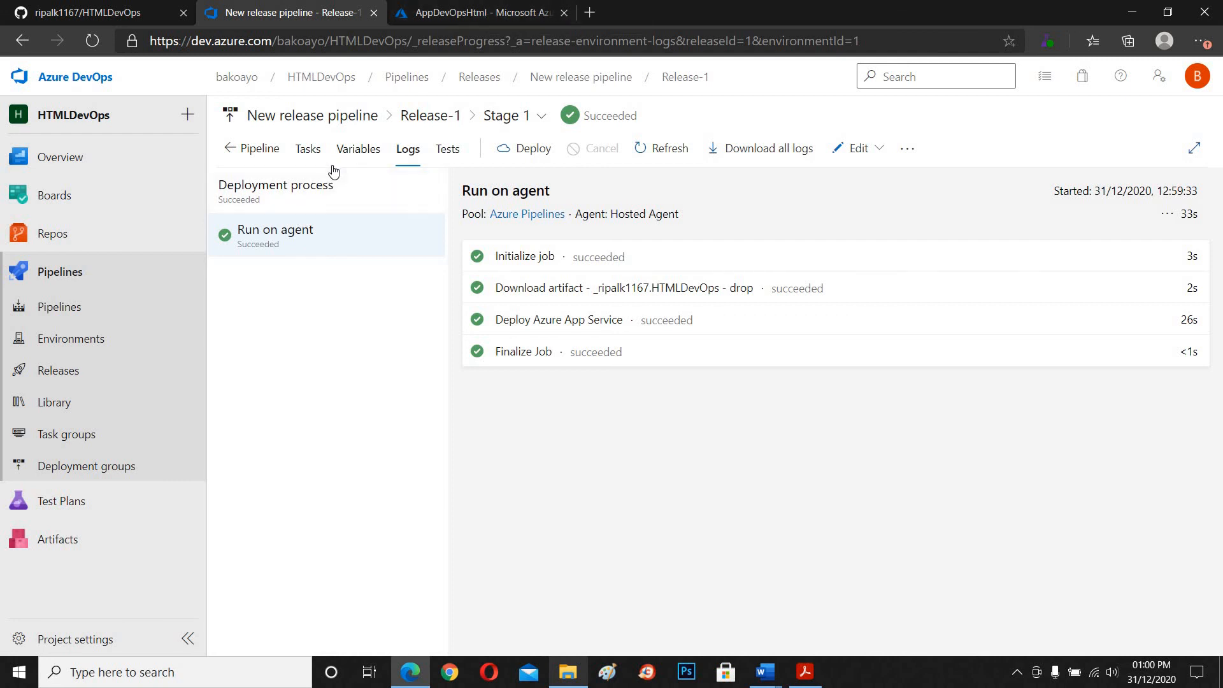
{"action": "left_click", "coordinate": [292, 232]}
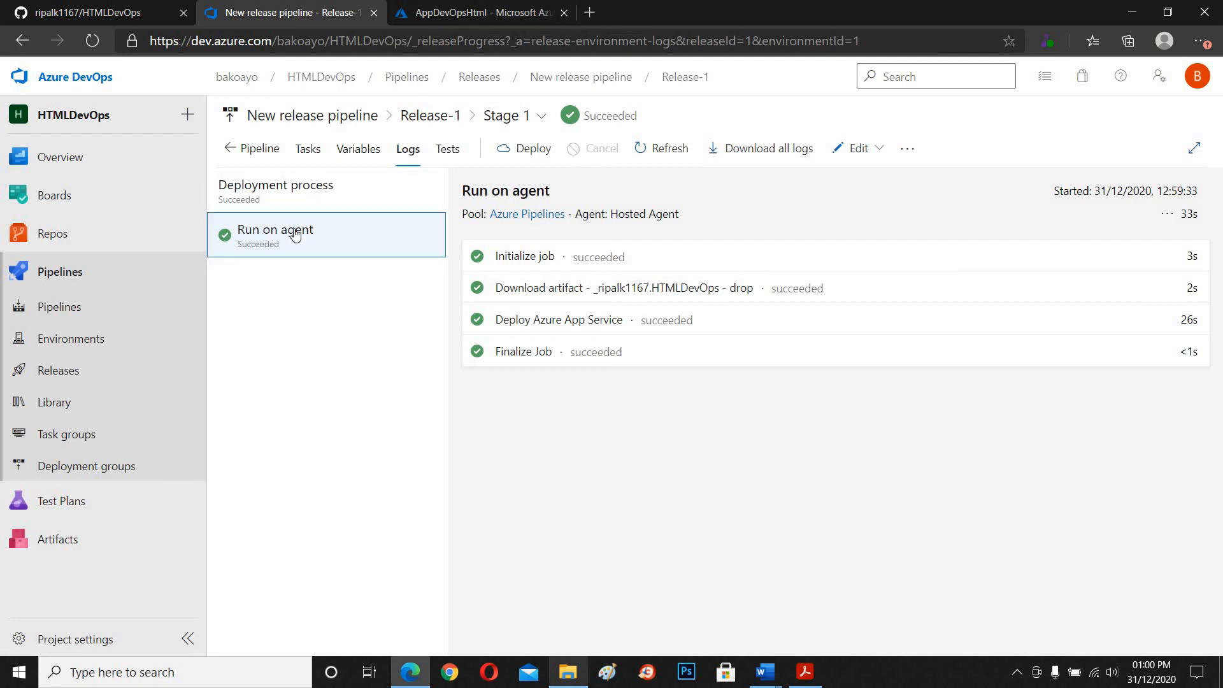
{"action": "left_click", "coordinate": [358, 151]}
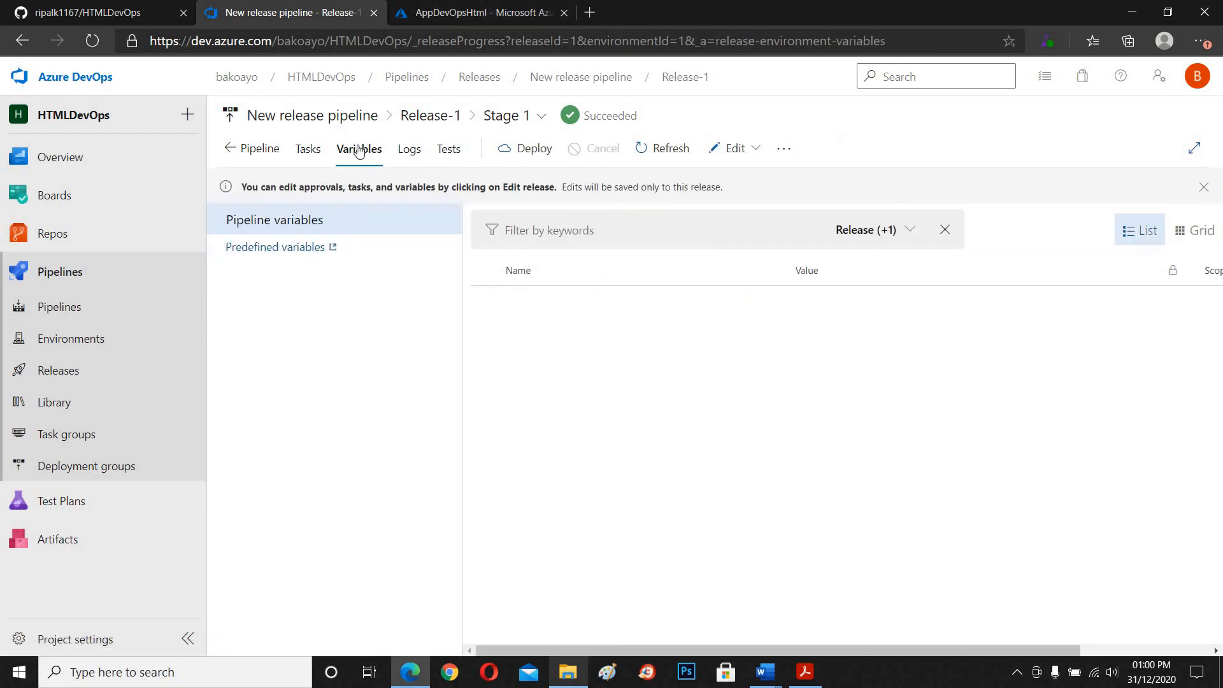
{"action": "left_click", "coordinate": [409, 150]}
{"action": "left_click", "coordinate": [309, 150]}
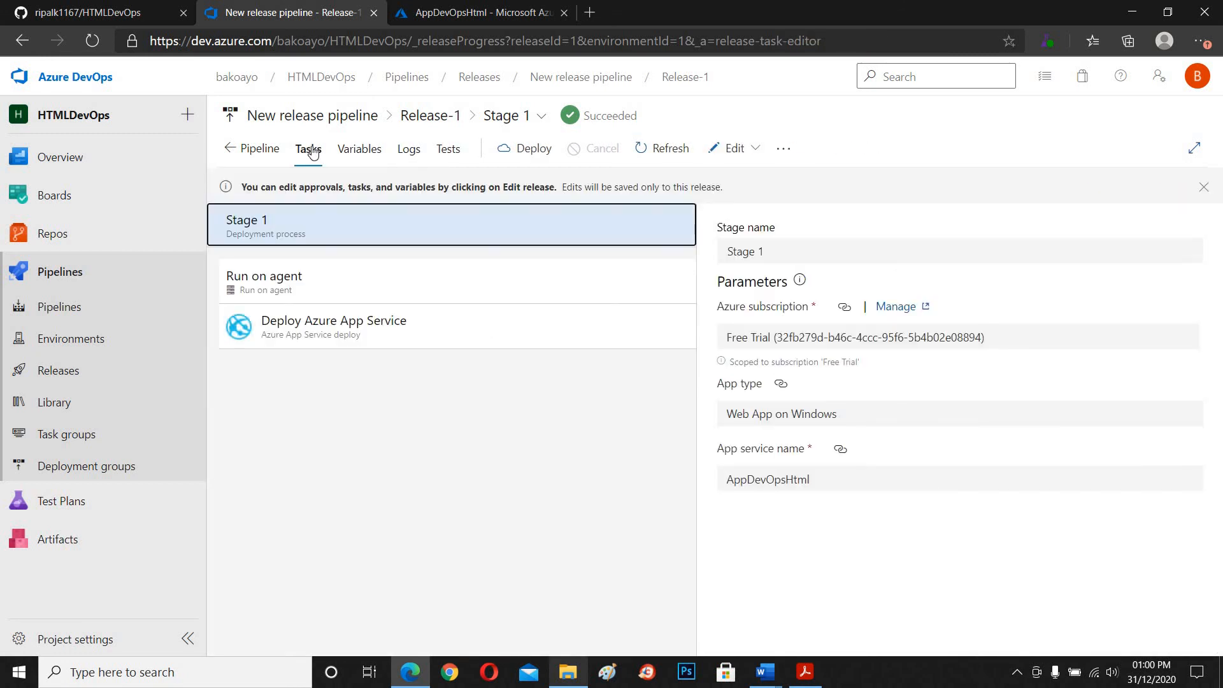
{"action": "left_click", "coordinate": [364, 153]}
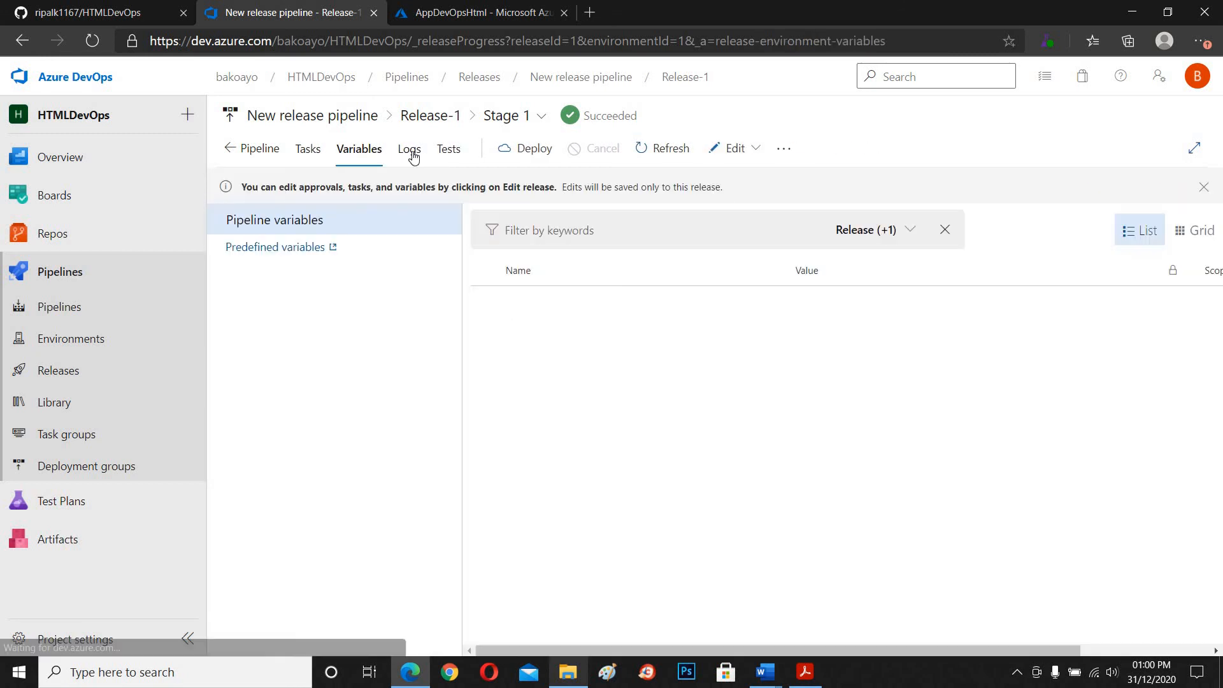
{"action": "left_click", "coordinate": [411, 151]}
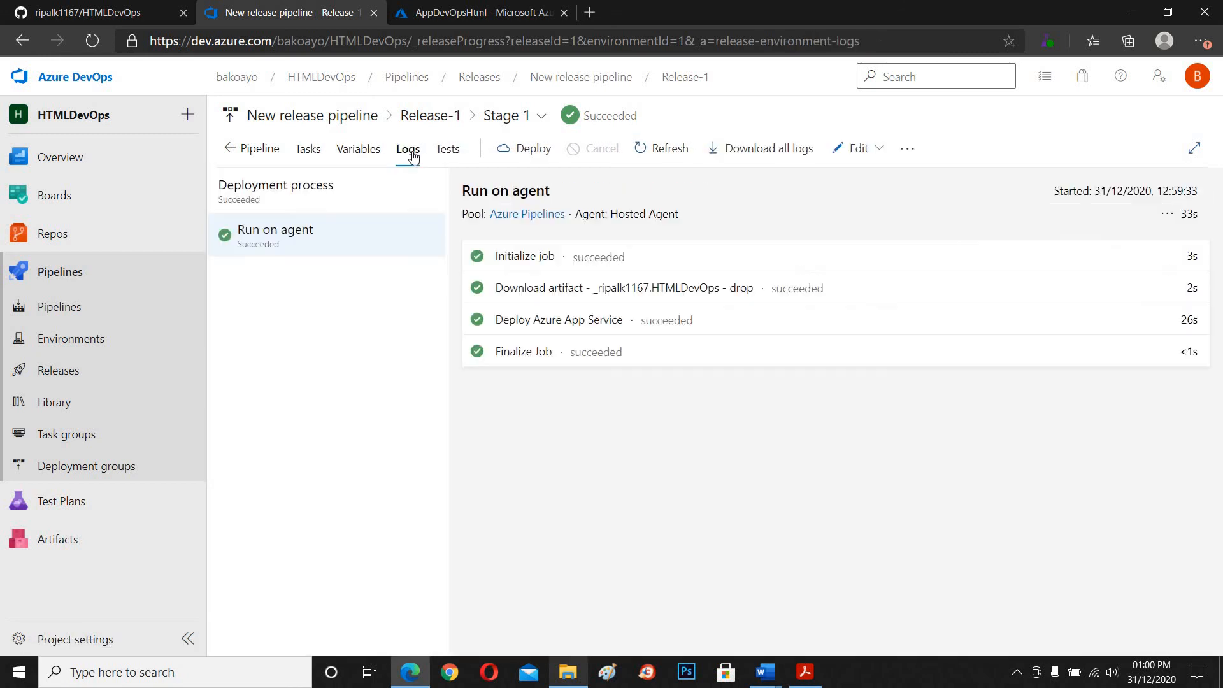
- Copy the AppDevOpsHtml web app's URL from its overview in the Azure portal and open it in a new browser tab
{"action": "left_click", "coordinate": [491, 13]}
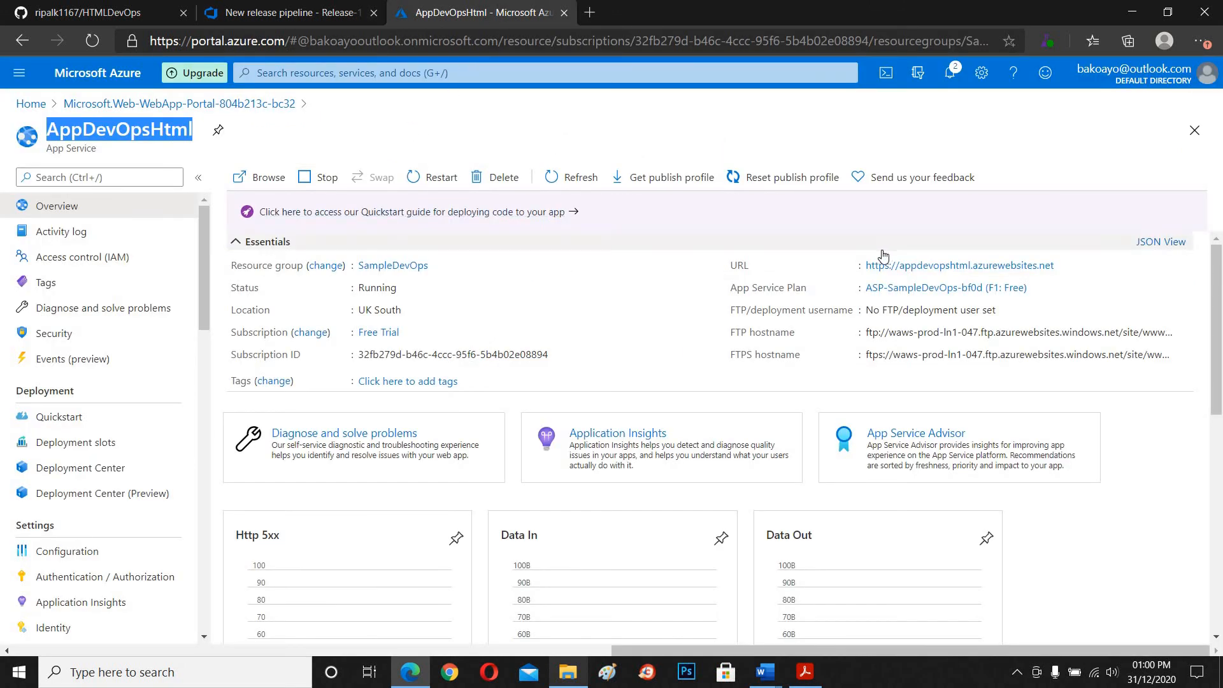
{"action": "left_click", "coordinate": [1063, 266]}
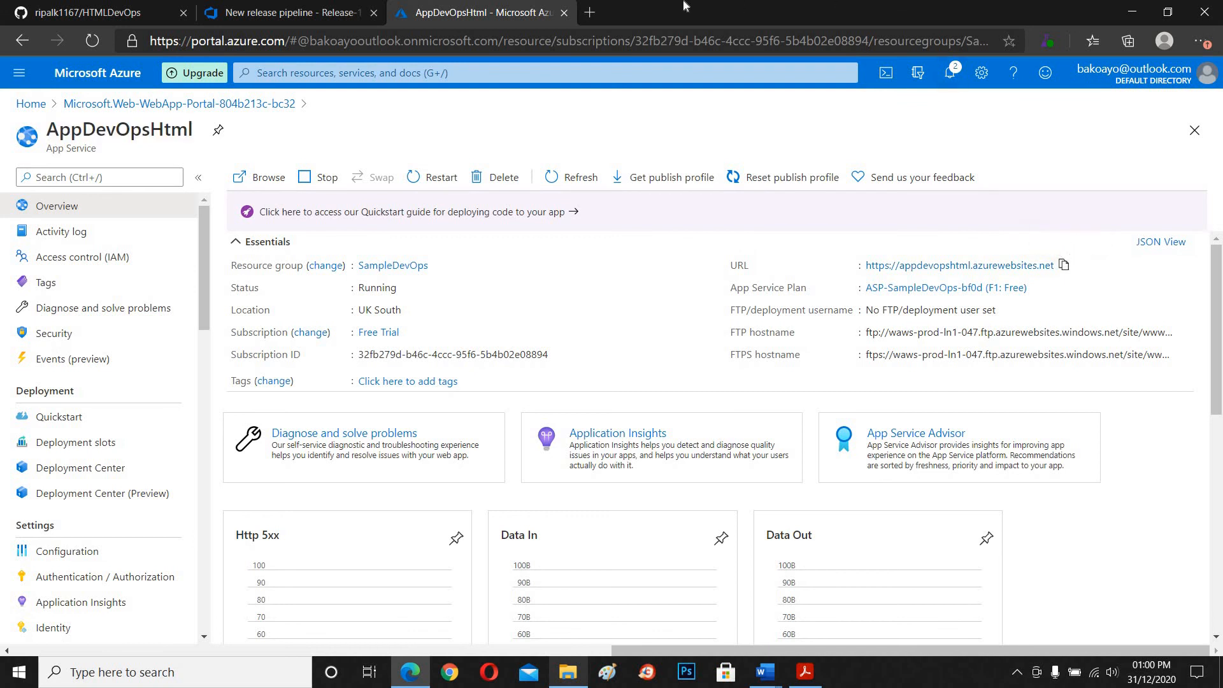
{"action": "left_click", "coordinate": [589, 12]}
{"action": "key", "text": "ctrl+v"}
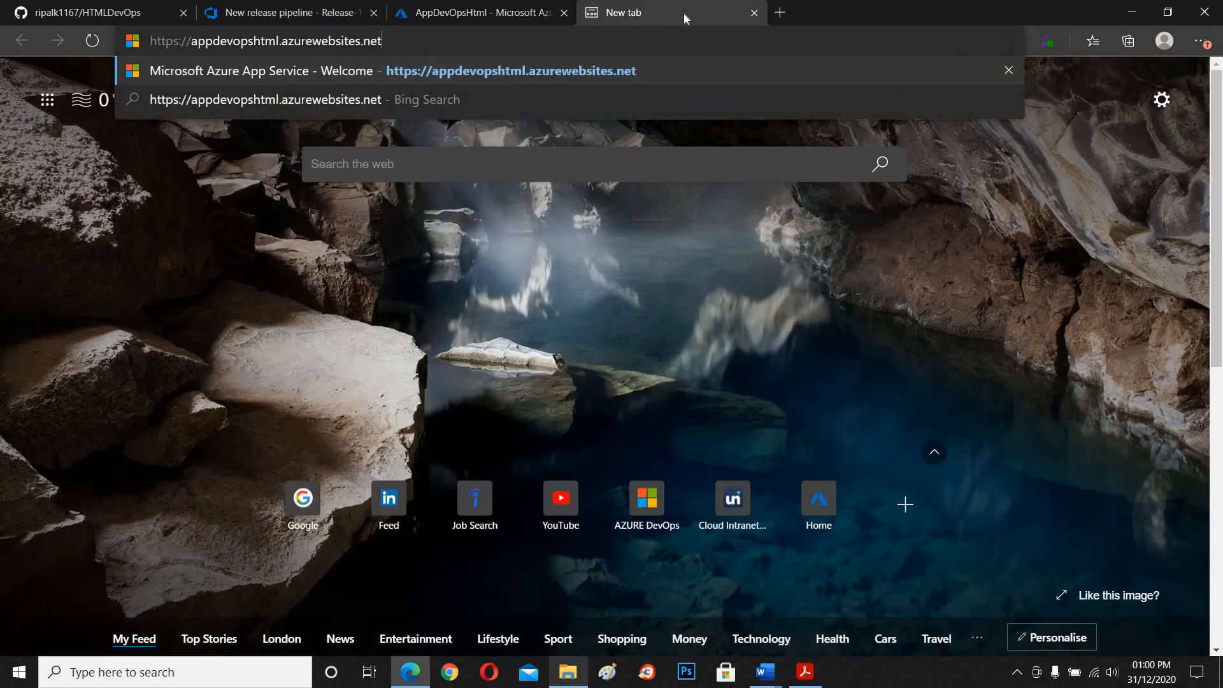
{"action": "key", "text": "Return"}
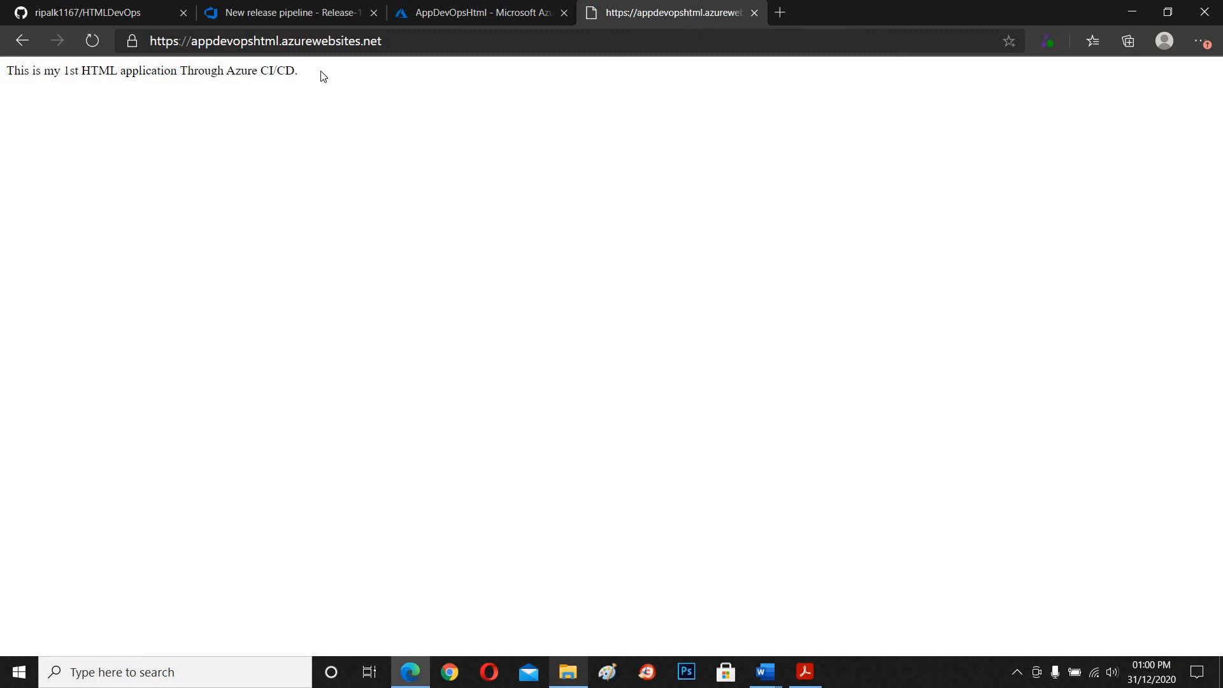
- Highlight the deployed page's text, check the web app's overview in the Azure portal, and return to the deployed page
{"action": "left_click_drag", "start_coordinate": [319, 74], "coordinate": [3, 71]}
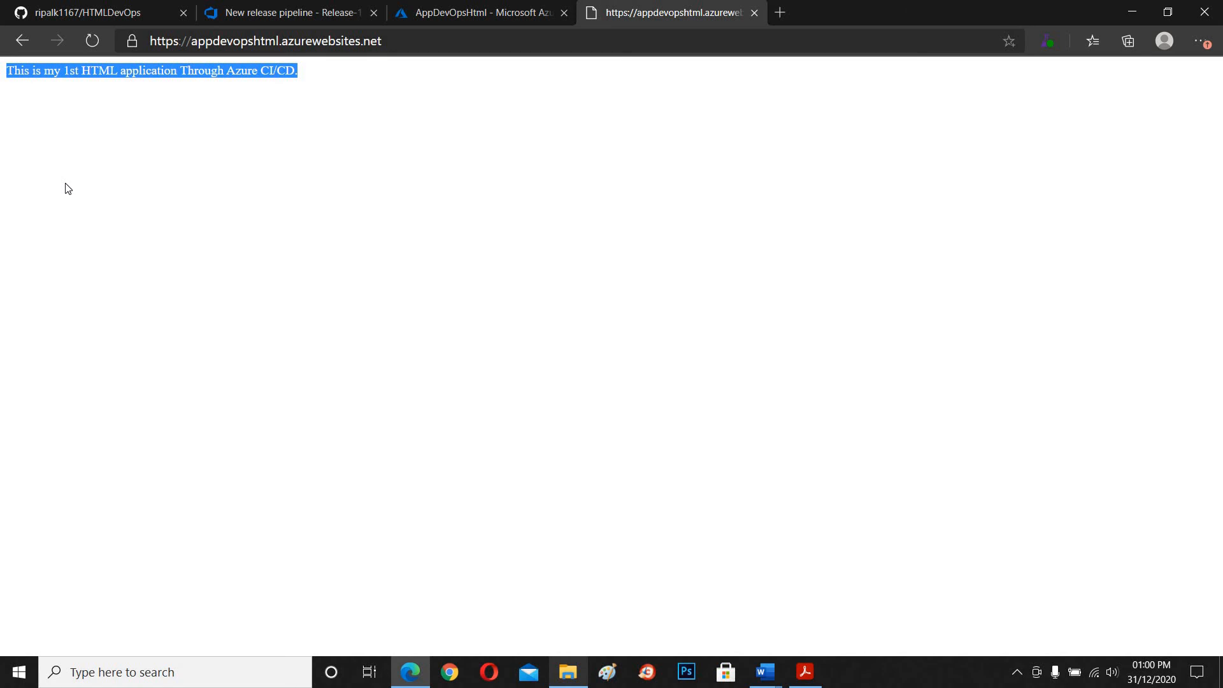
{"action": "left_click", "coordinate": [484, 12]}
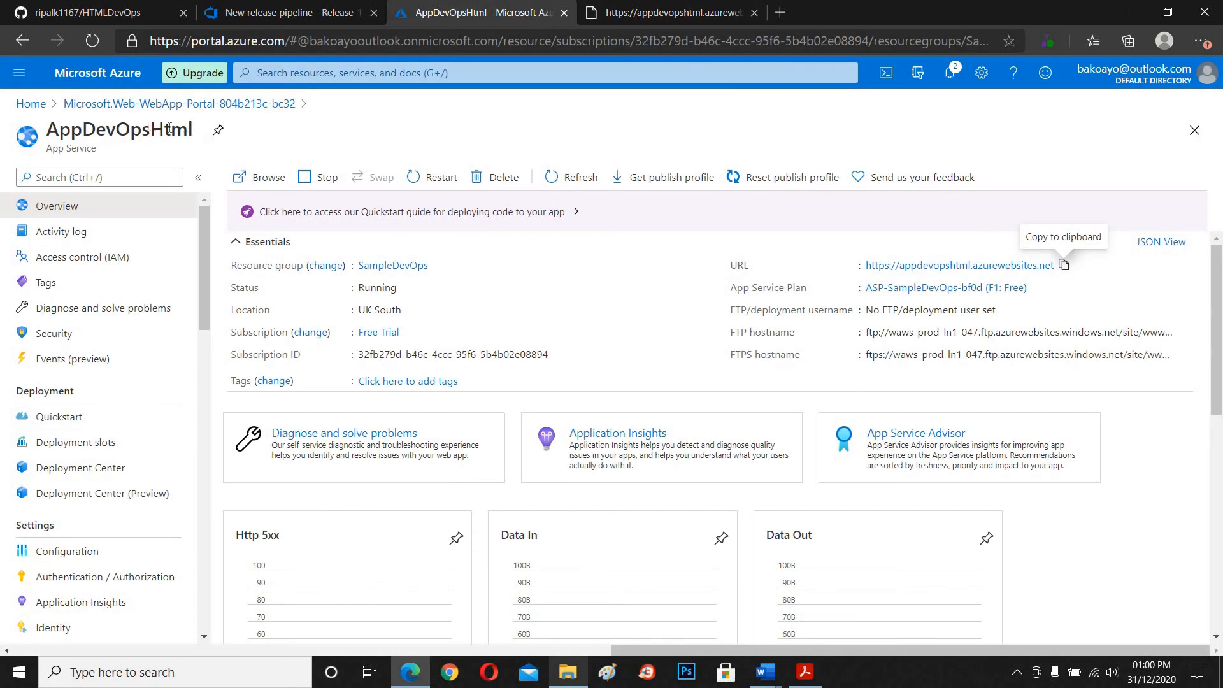
{"action": "left_click", "coordinate": [639, 16]}
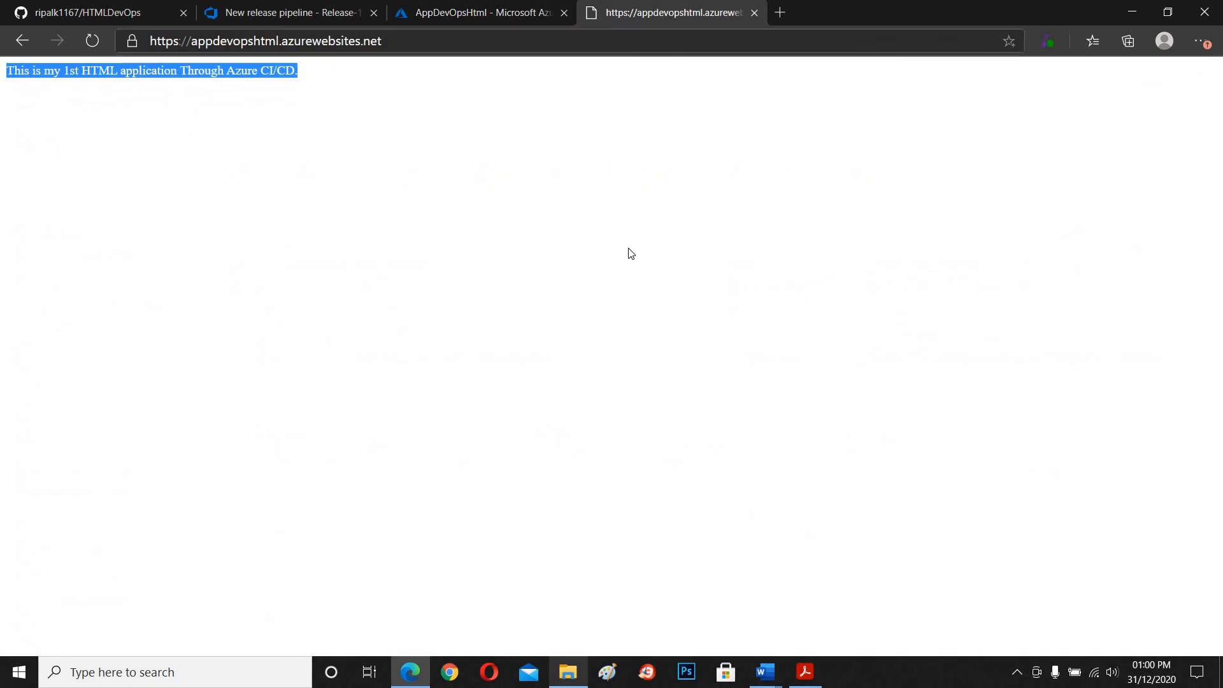